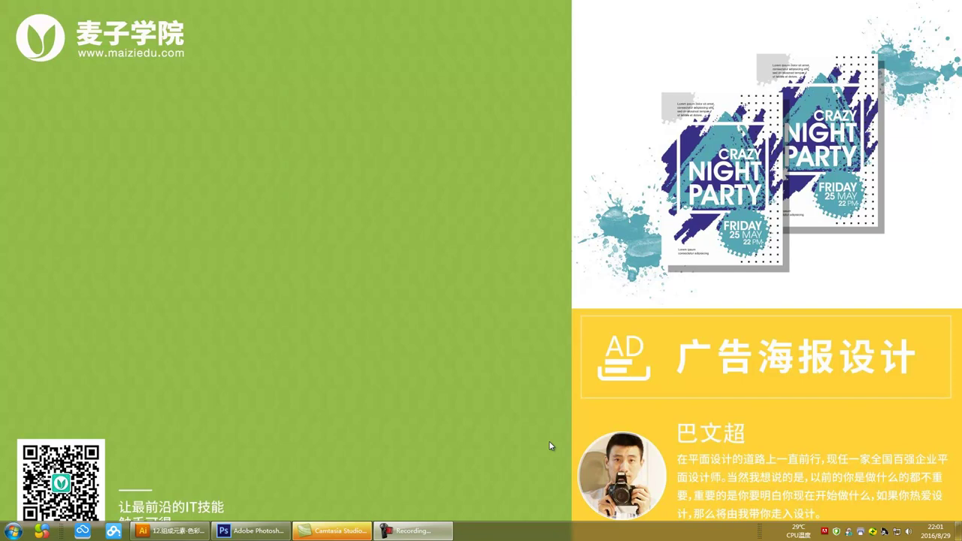
- Switch to Illustrator and look over the poster board in 12.组成元素-色彩.ai, starting with the dancer posters
click(171, 530)
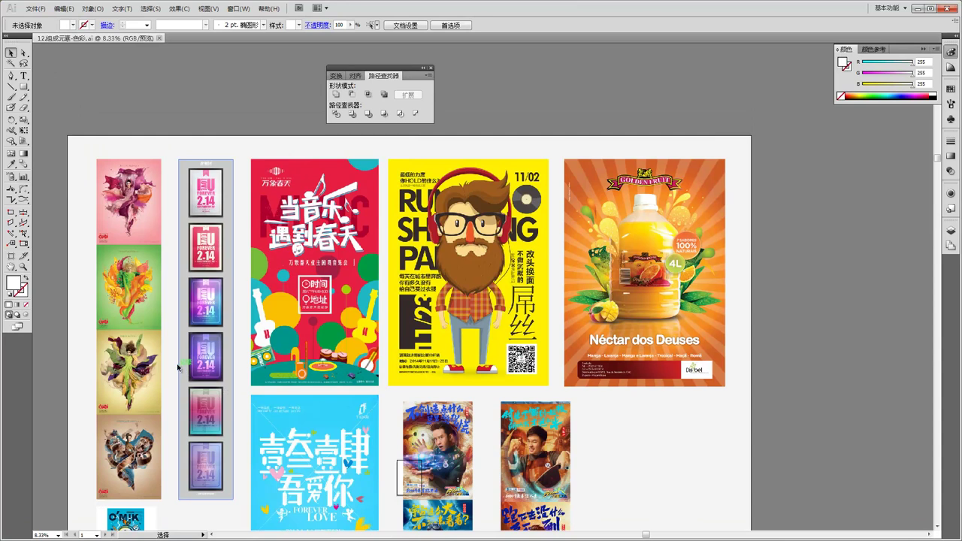
click(151, 354)
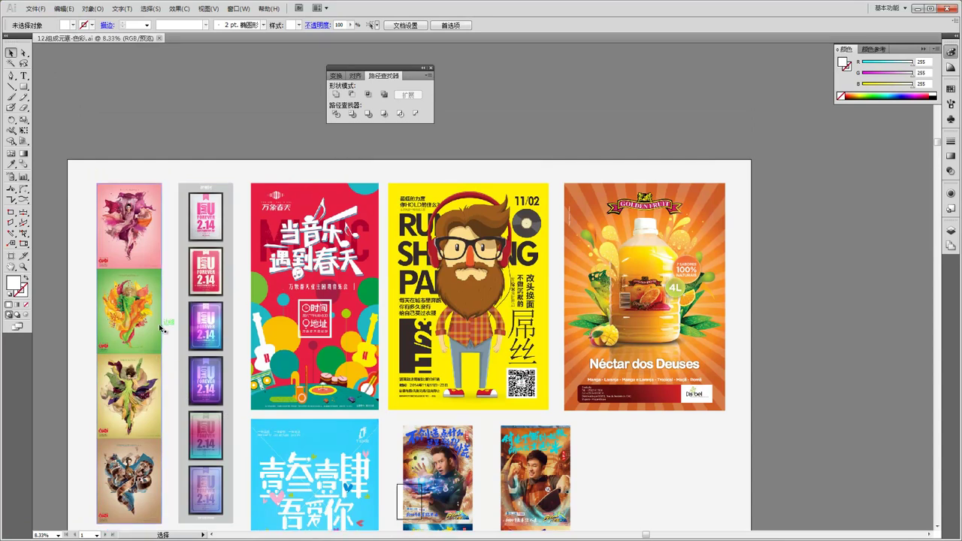
drag(135, 279, 245, 267)
scroll(259, 277, up, 3)
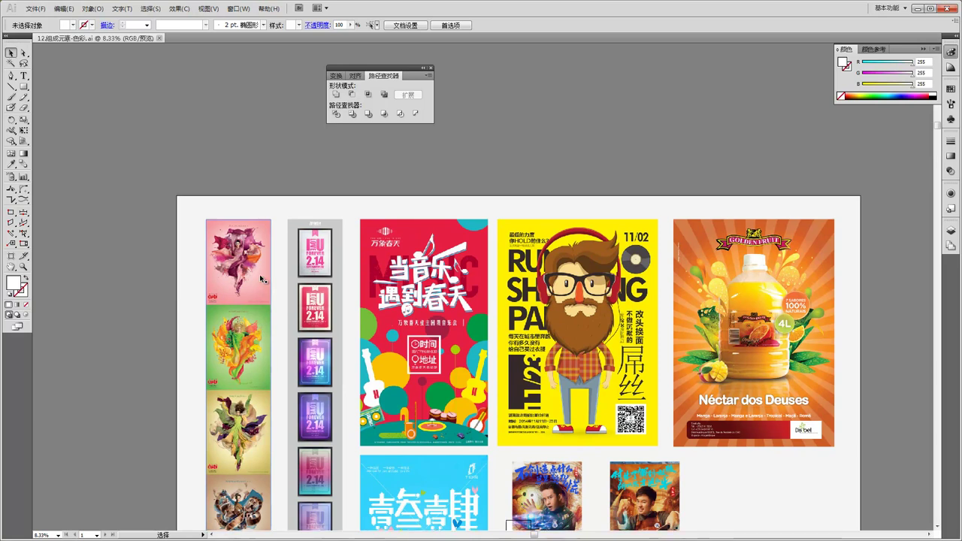
scroll(266, 309, down, 3)
key(a)
key(ctrl+minus)
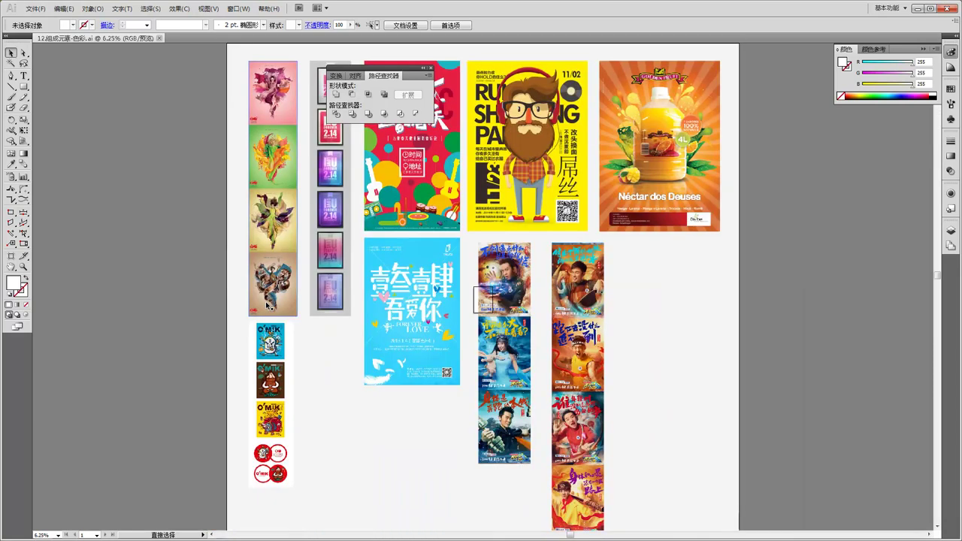
key(ctrl+plus)
drag(223, 259, 277, 331)
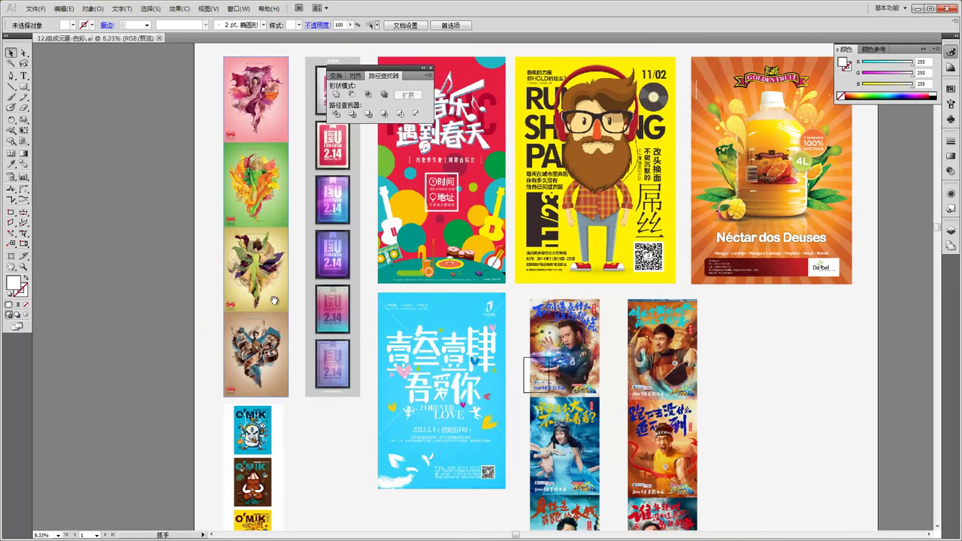
drag(274, 289, 278, 267)
- Nudge the dancer poster strip, the framed Valentine strip, and the red, blue and yellow posters closer together on the artboard
drag(276, 264, 254, 199)
scroll(285, 271, up, 3)
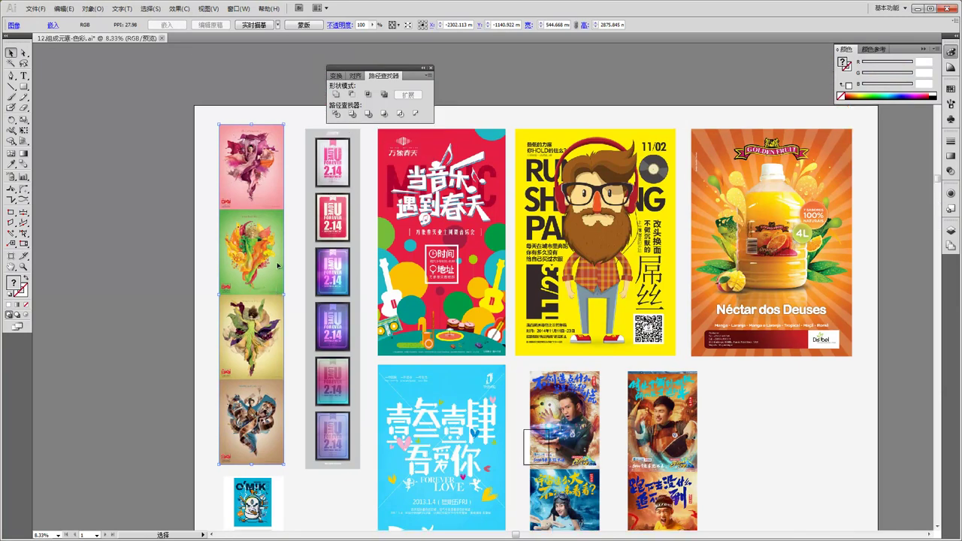
drag(342, 242, 326, 238)
drag(418, 241, 396, 237)
drag(426, 412, 403, 403)
drag(580, 302, 555, 299)
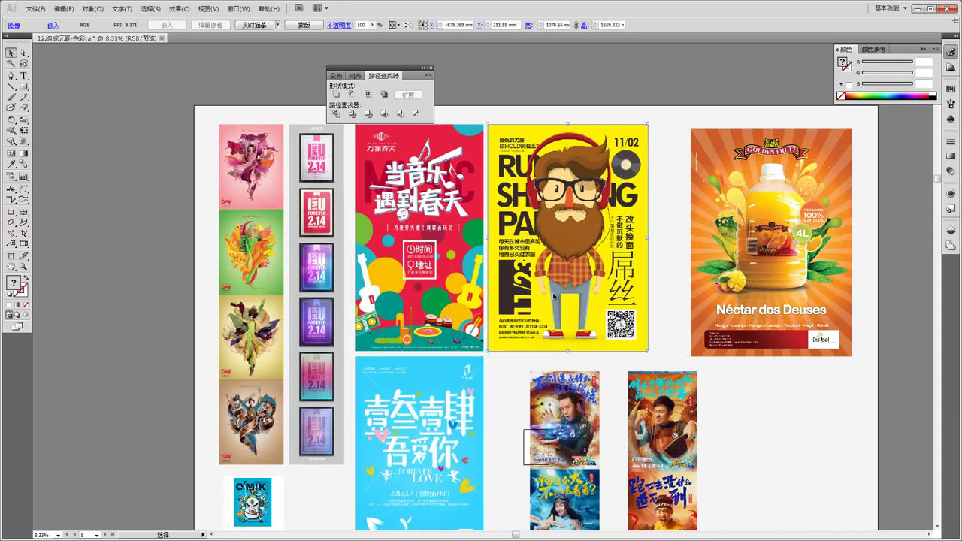
- Survey the rearranged posters, then examine the pink dancer poster up close for its color use
scroll(350, 350, down, 1)
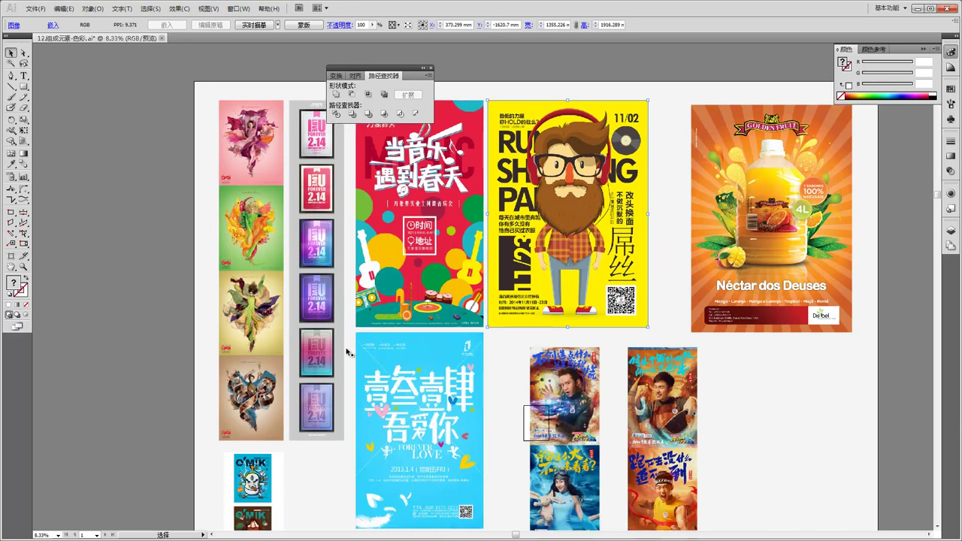
scroll(278, 321, down, 2)
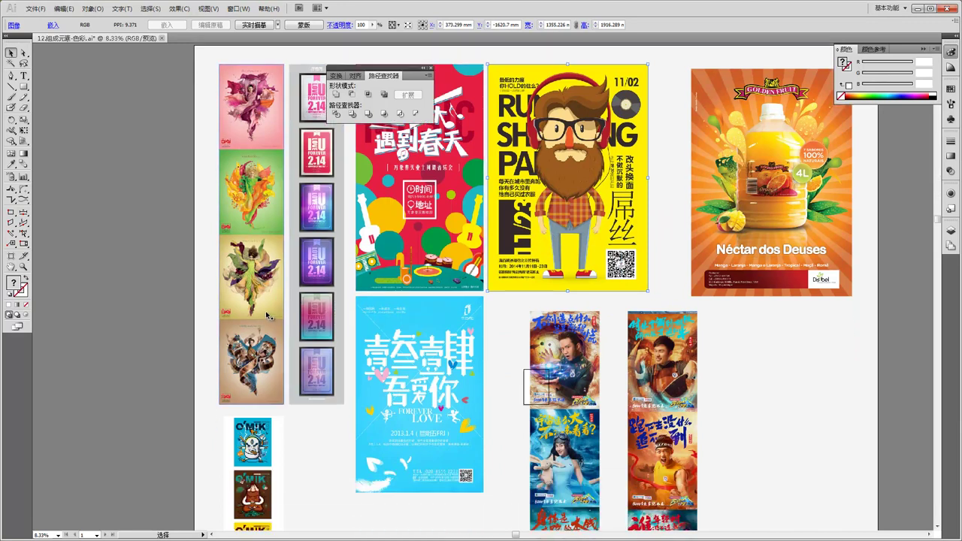
key(ctrl+plus)
drag(181, 281, 298, 312)
scroll(297, 311, up, 1)
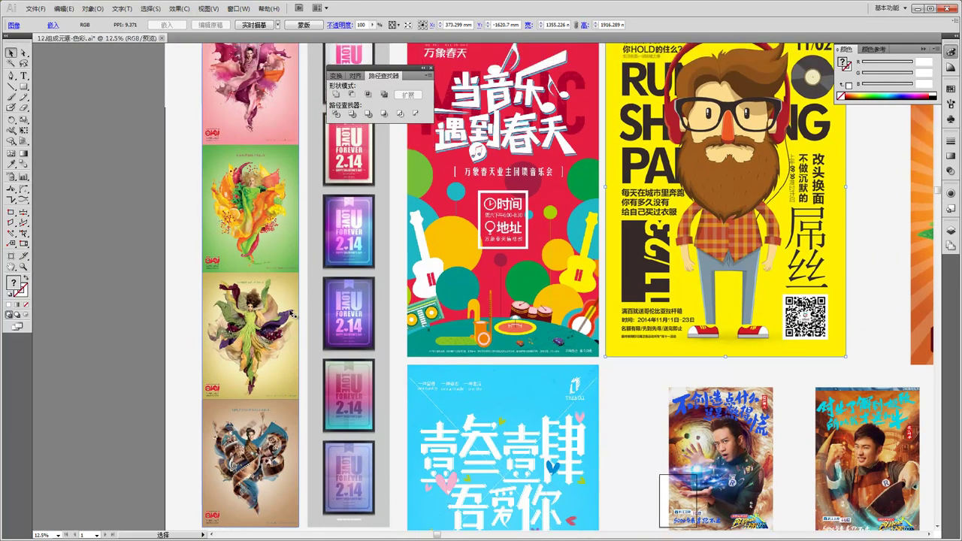
scroll(294, 320, up, 4)
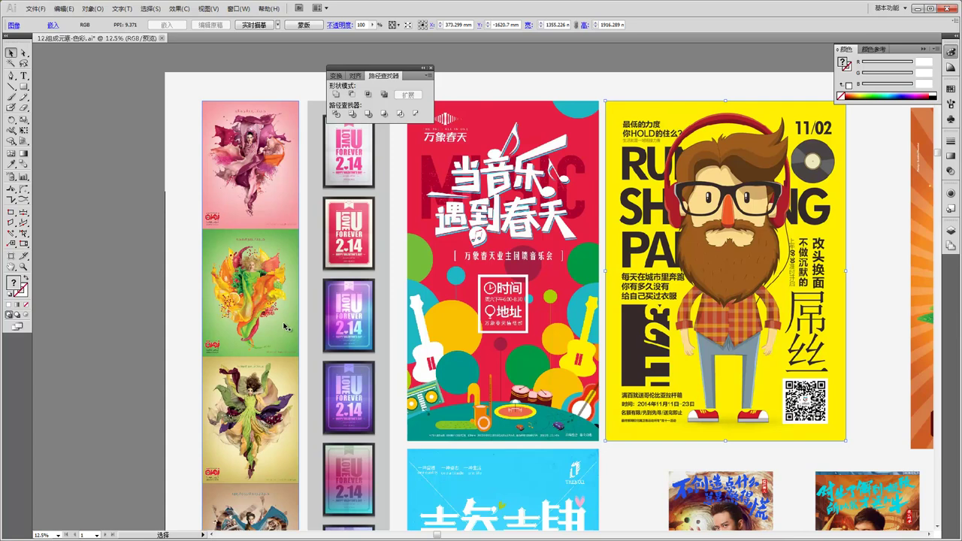
key(ctrl+equal)
drag(162, 260, 301, 342)
scroll(334, 312, up, 1)
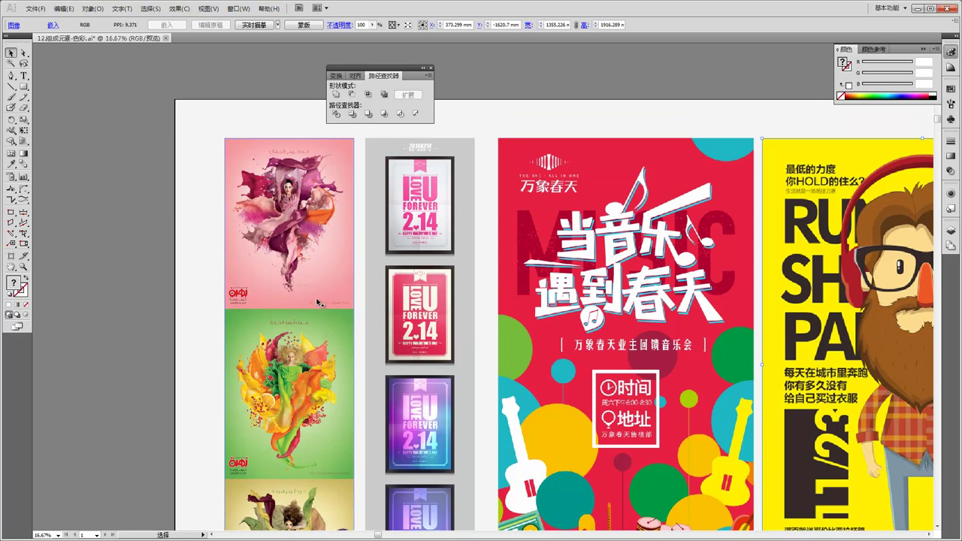
key(ctrl+equal)
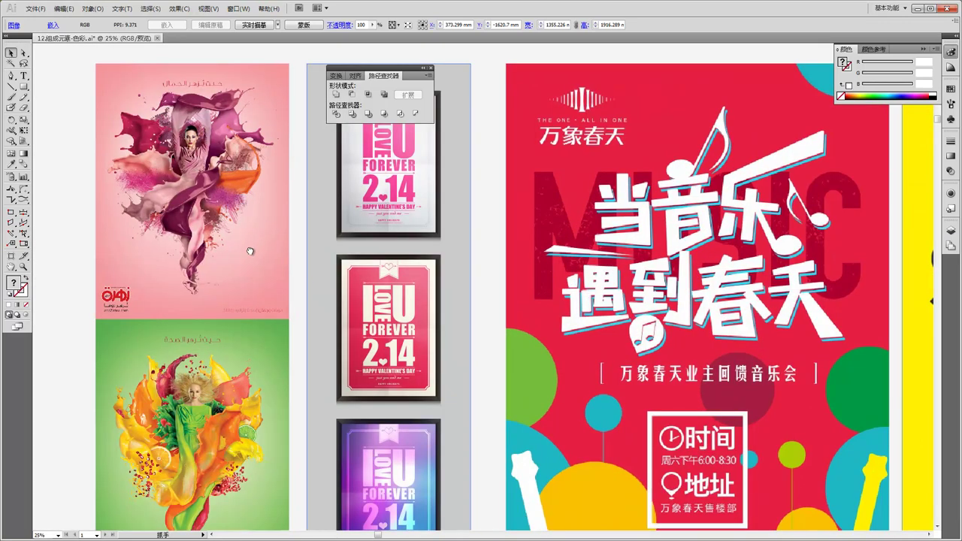
drag(251, 246, 313, 325)
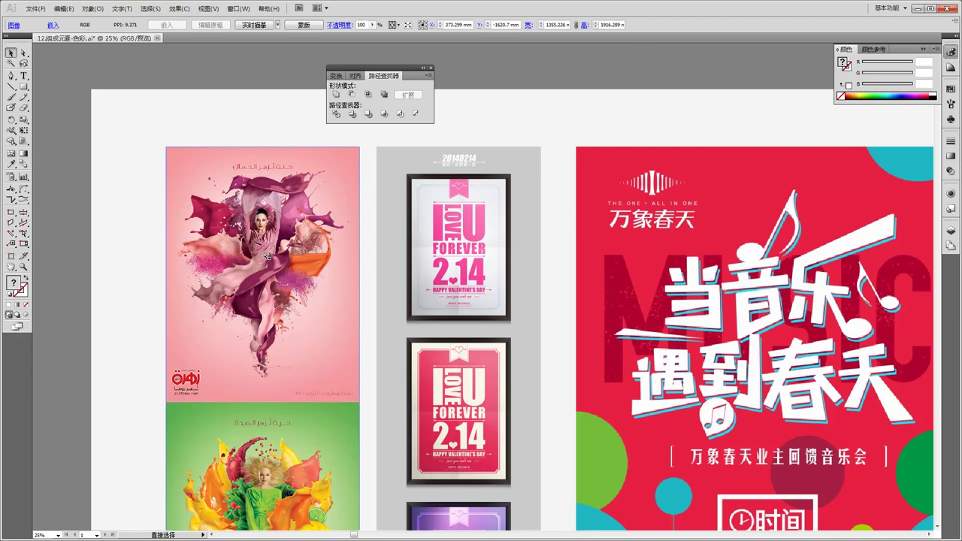
key(ctrl+equal)
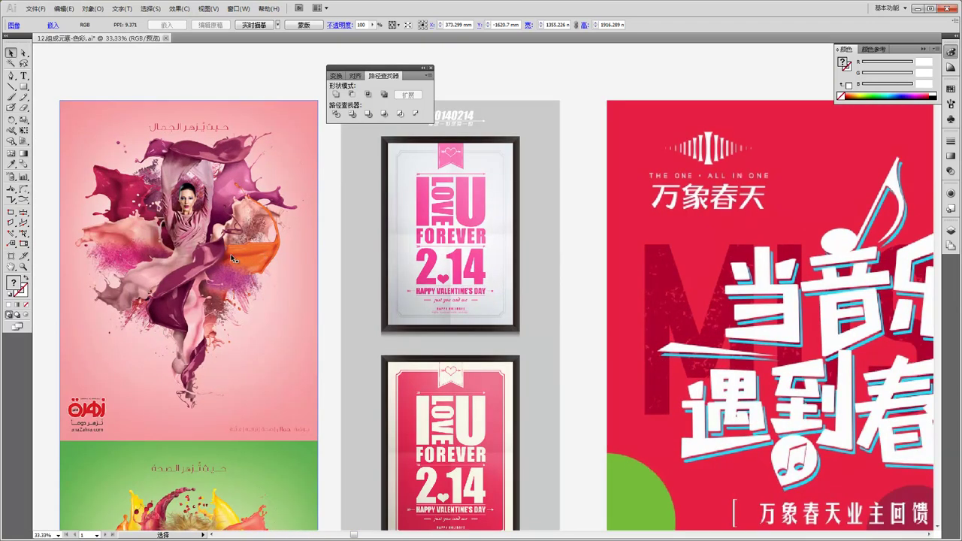
key(ctrl+equal)
drag(232, 258, 396, 256)
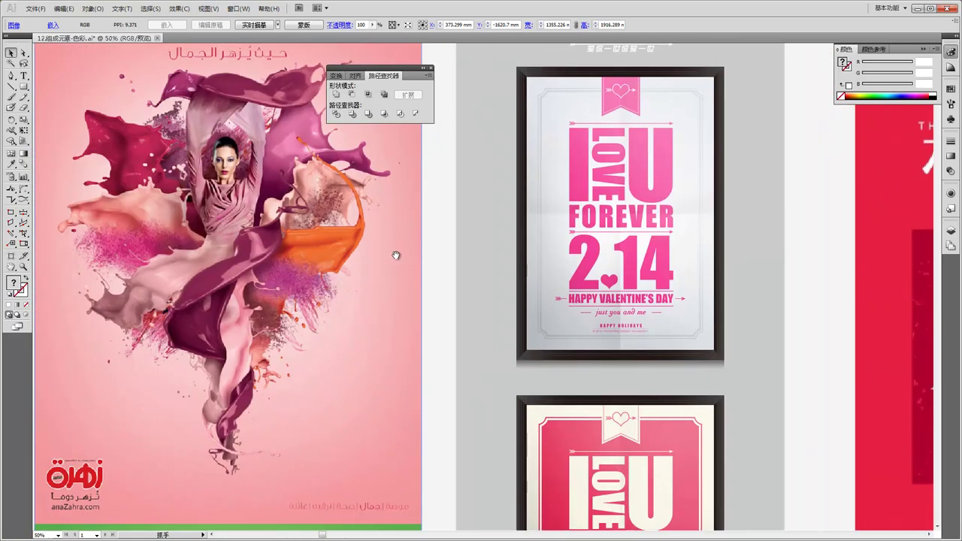
key(a)
key(ctrl+minus)
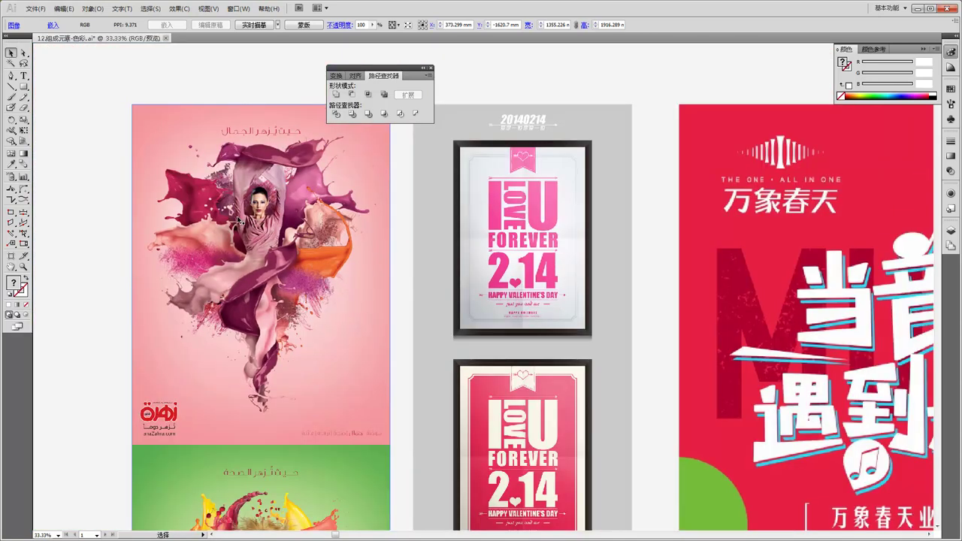
- Examine the paint-splash details of the pink dancer poster and compare its colors with the green fruit poster below it
scroll(215, 223, up, 1)
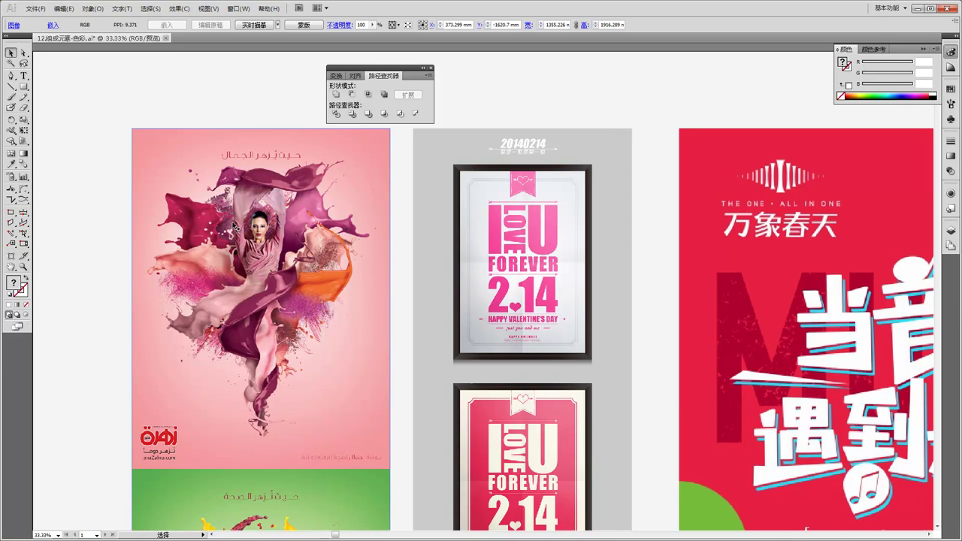
key(ctrl+=)
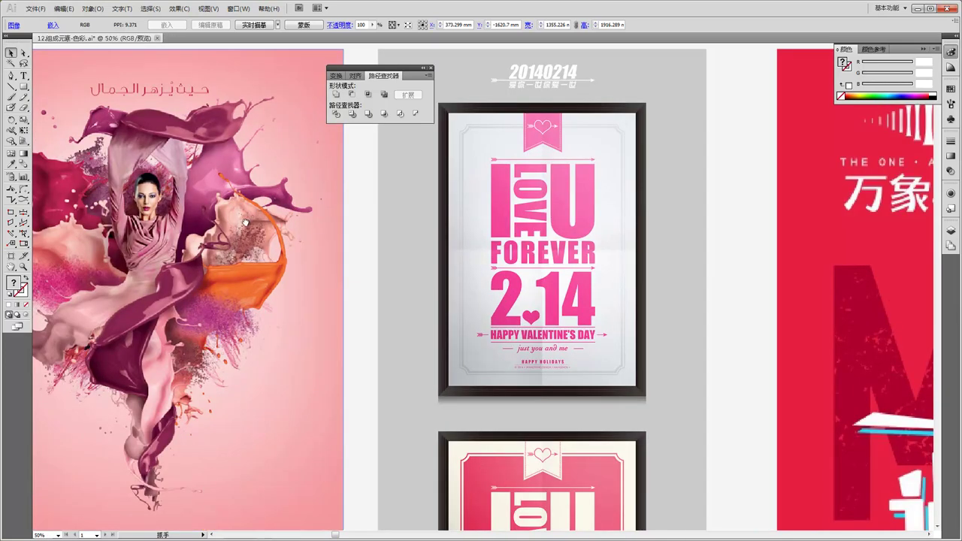
drag(235, 225, 368, 218)
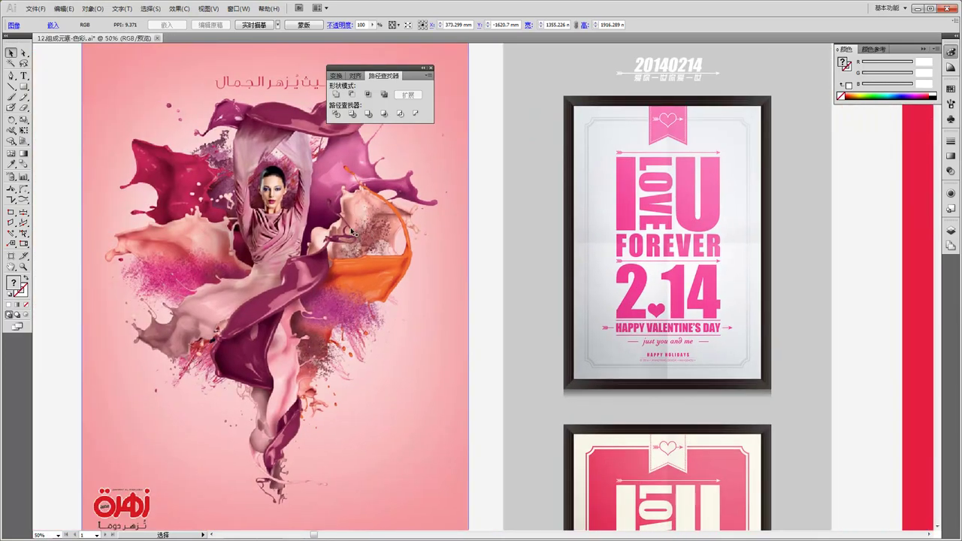
scroll(351, 232, down, 1)
scroll(350, 231, up, 2)
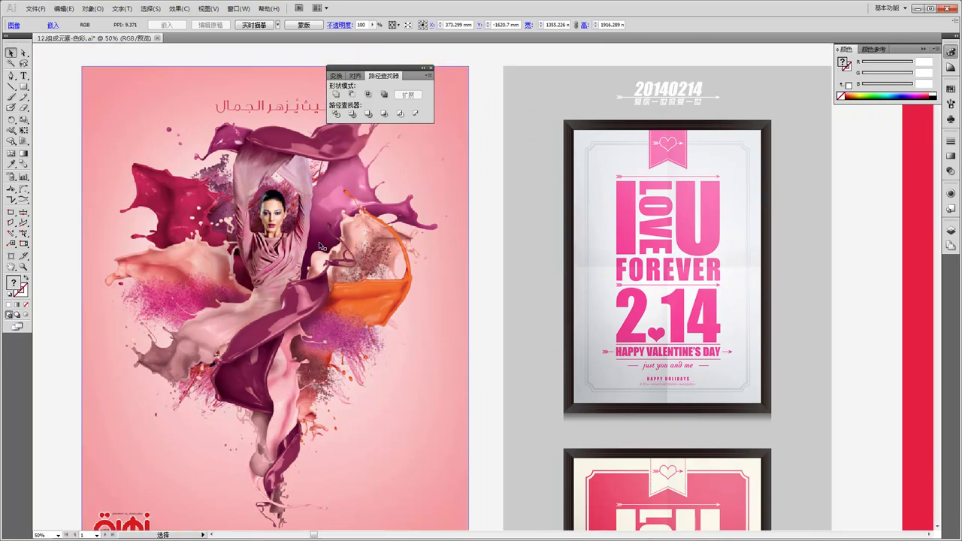
scroll(220, 278, down, 2)
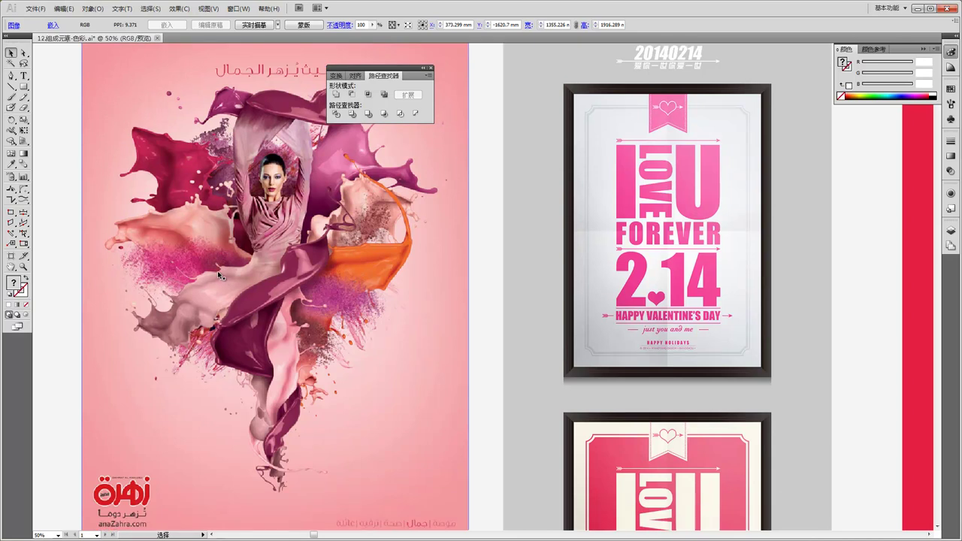
scroll(217, 270, down, 1)
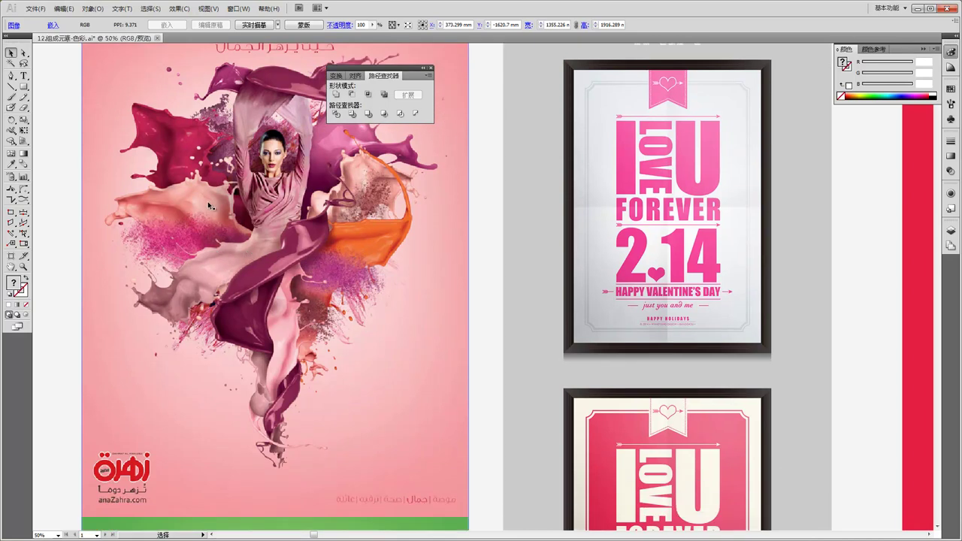
scroll(255, 255, down, 4)
scroll(267, 259, down, 12)
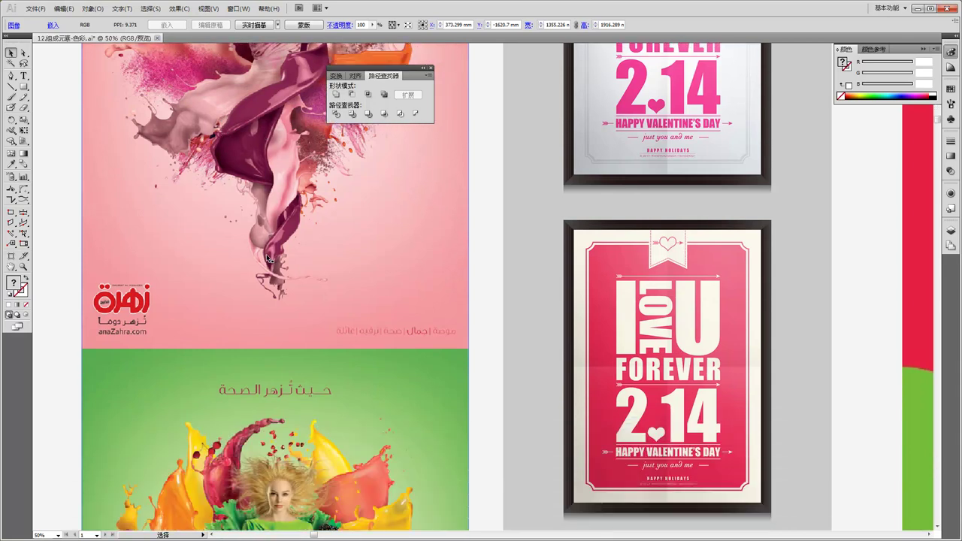
scroll(292, 297, down, 5)
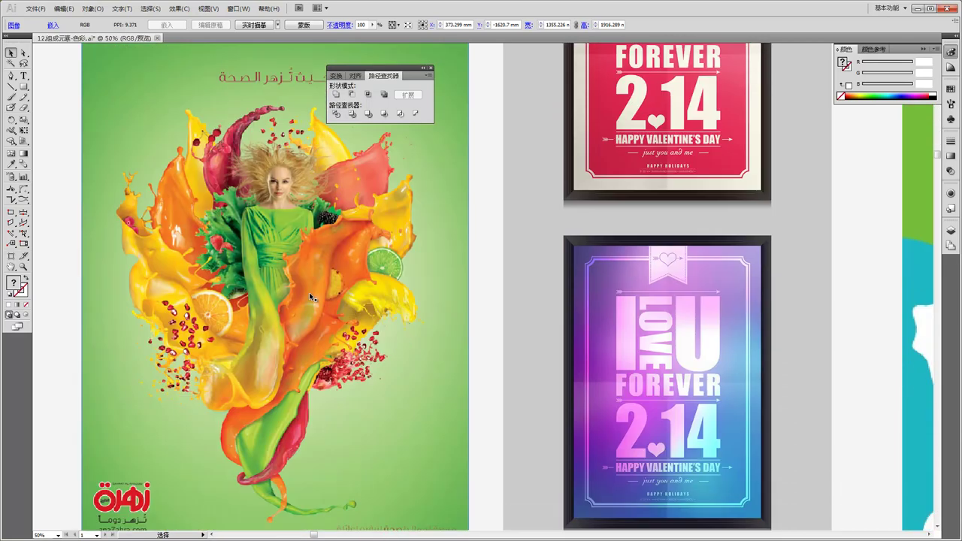
scroll(302, 287, down, 1)
scroll(297, 285, up, 9)
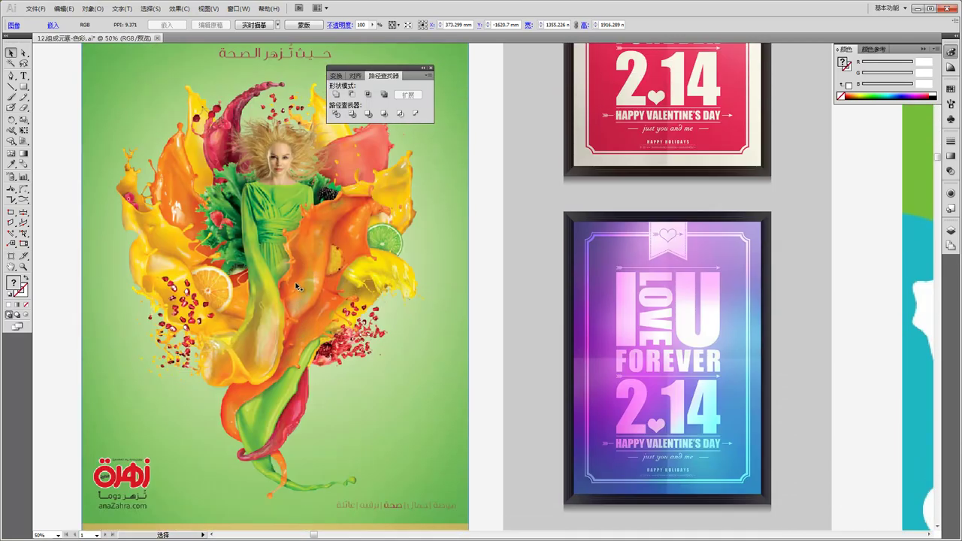
scroll(294, 287, up, 11)
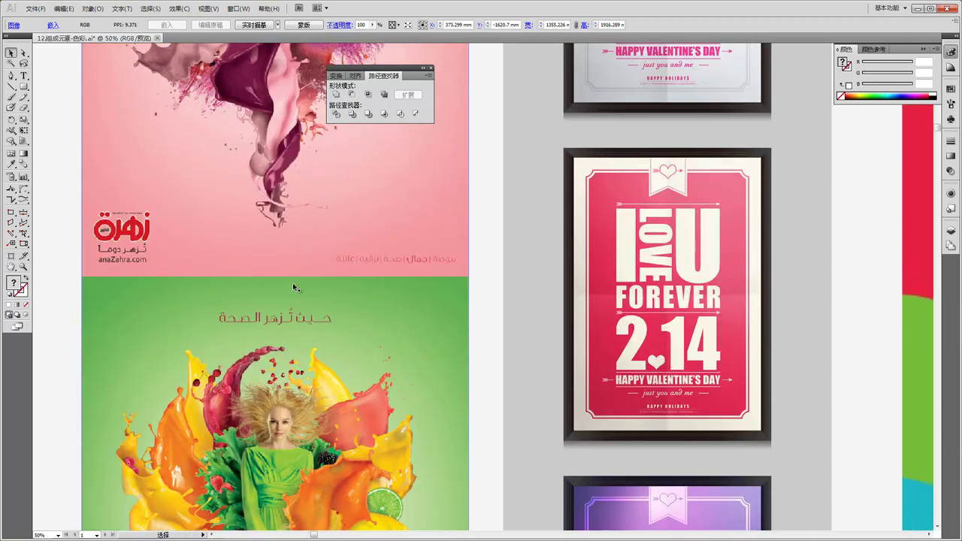
scroll(295, 287, up, 3)
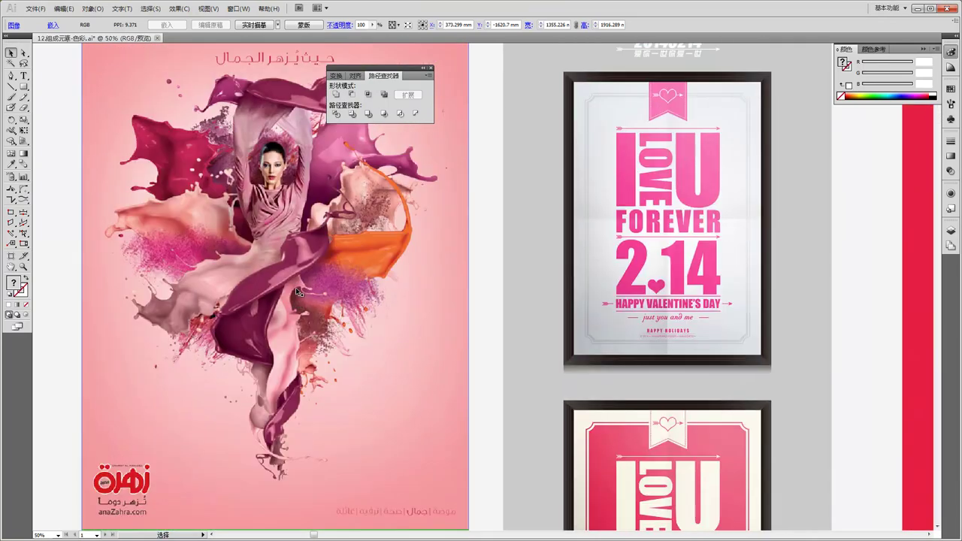
- Move the dancer poster strip slightly farther away from the framed Valentine poster strip
alt+scroll(297, 291, down, 1)
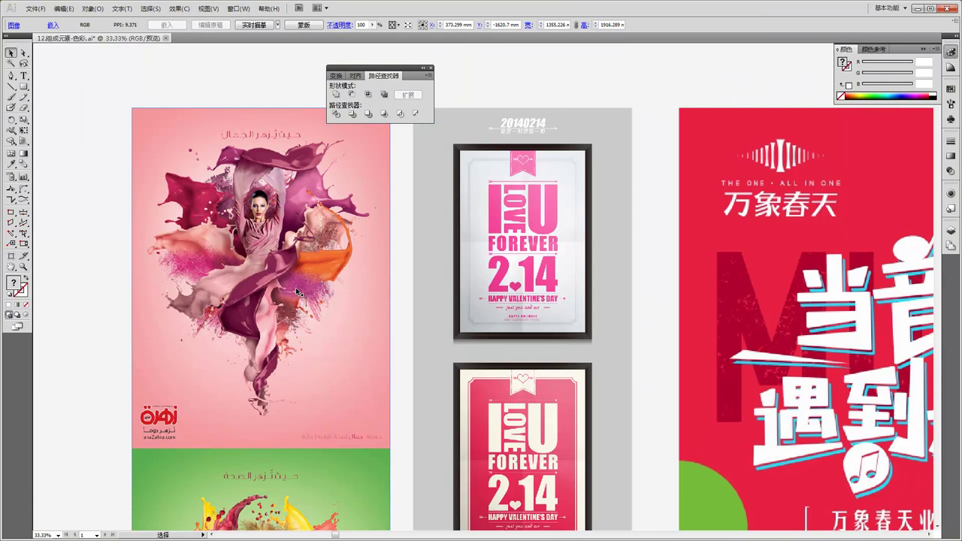
scroll(294, 263, up, 2)
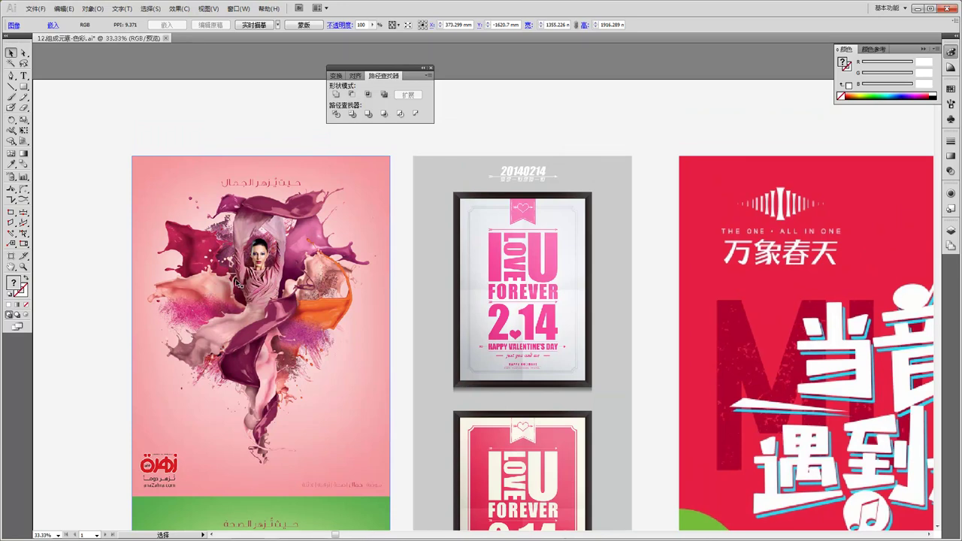
scroll(238, 284, down, 2)
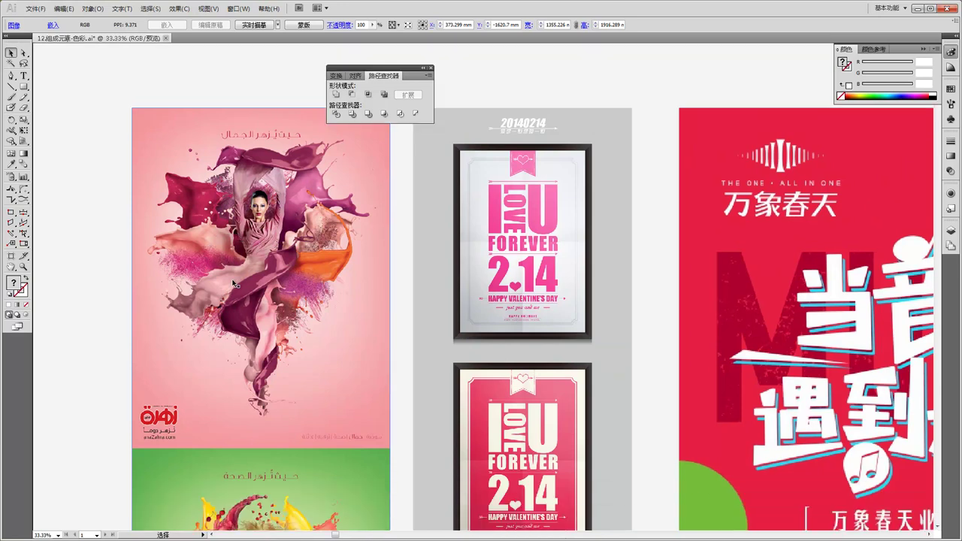
scroll(237, 284, down, 7)
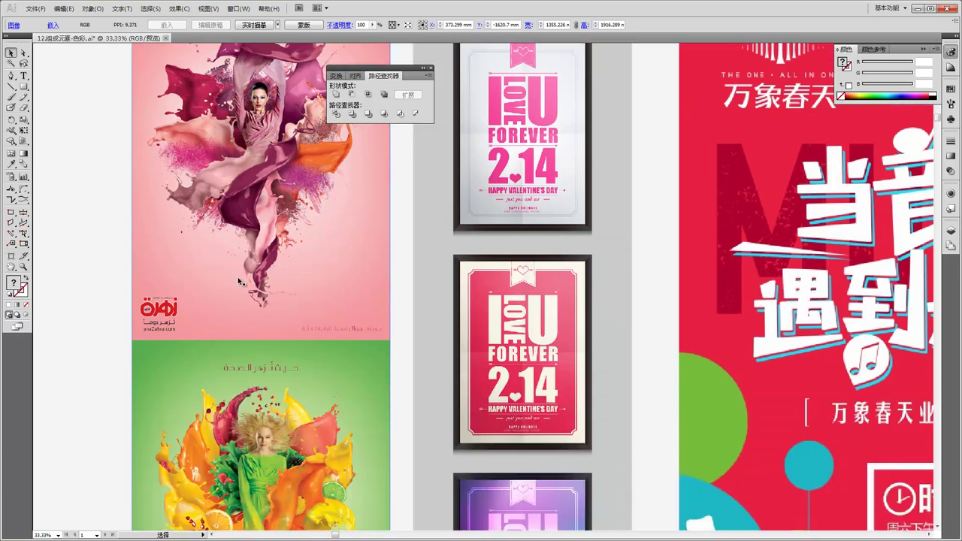
scroll(238, 284, down, 2)
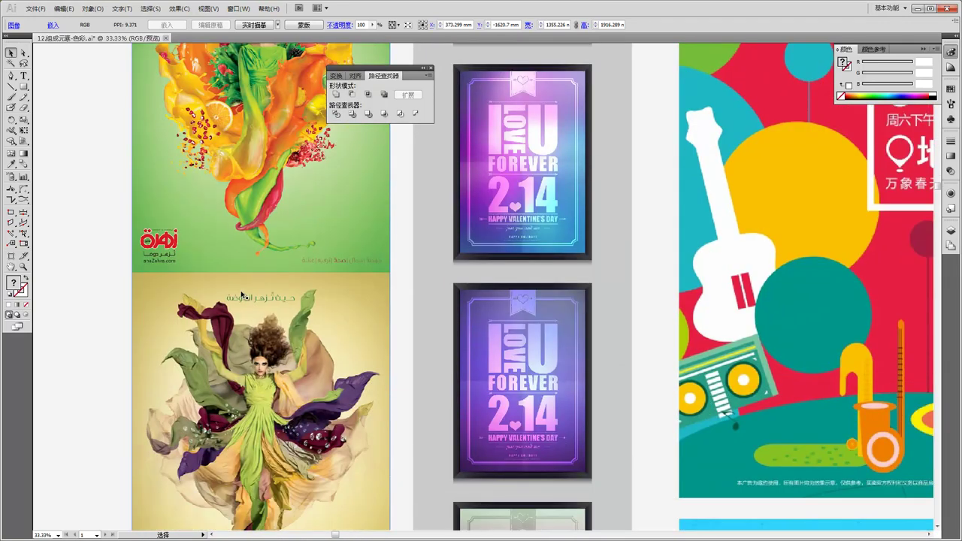
scroll(249, 299, up, 10)
scroll(264, 301, up, 3)
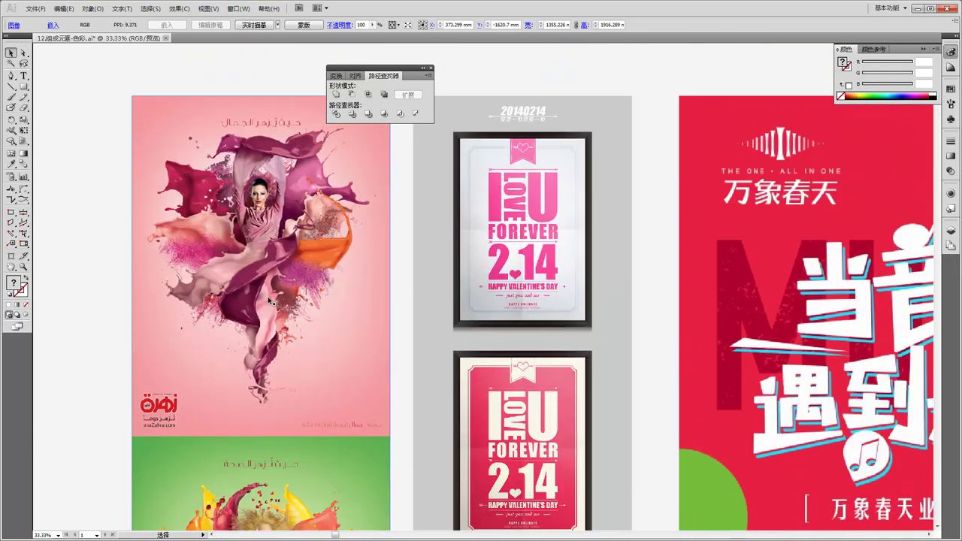
drag(343, 248, 280, 238)
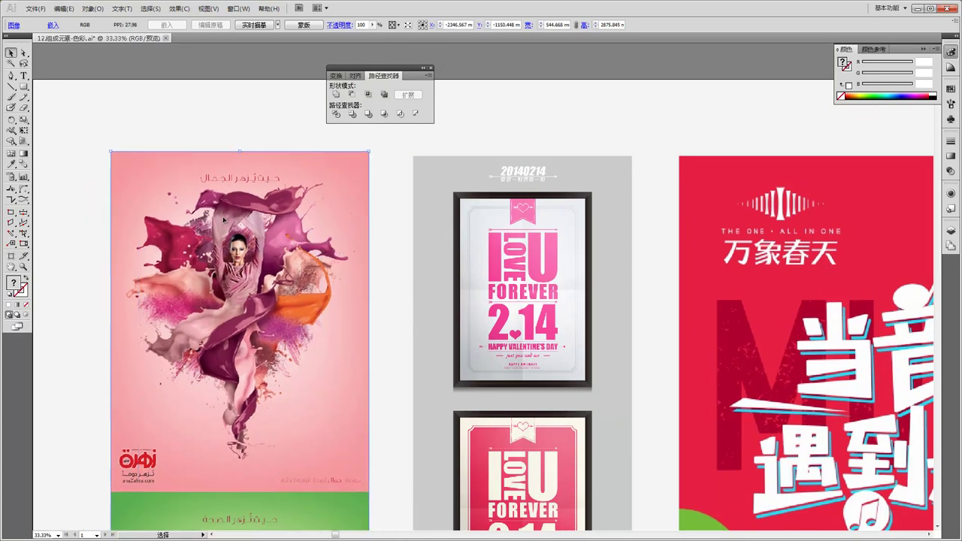
- Examine the pink dancer poster's colors up close in the poster strip
key(ctrl+plus)
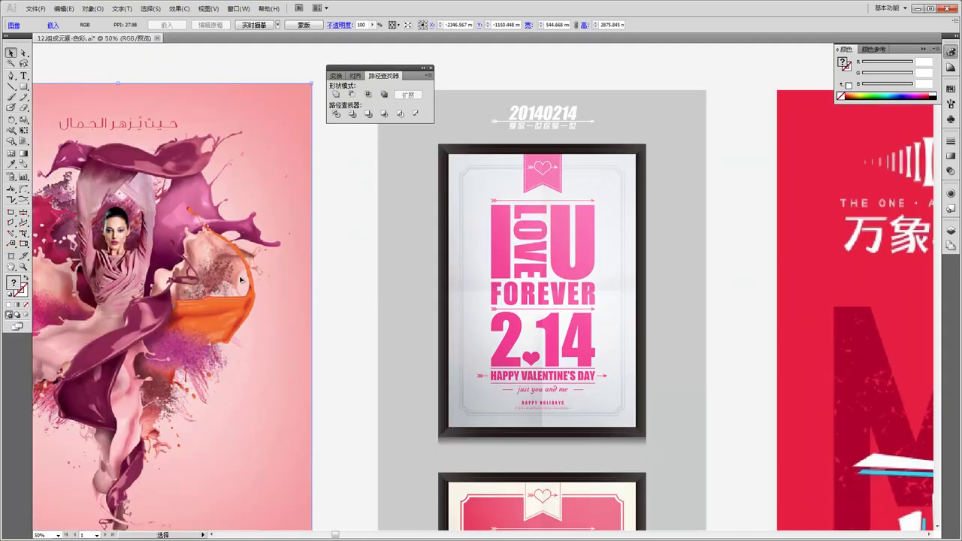
scroll(223, 278, left, 4)
scroll(210, 301, down, 1)
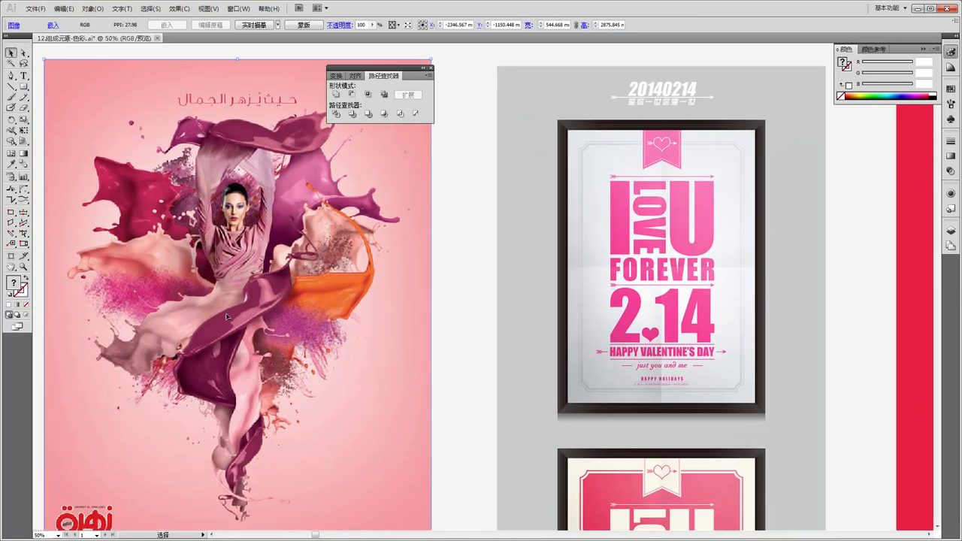
key(z)
key(shift)
alt+click(203, 304)
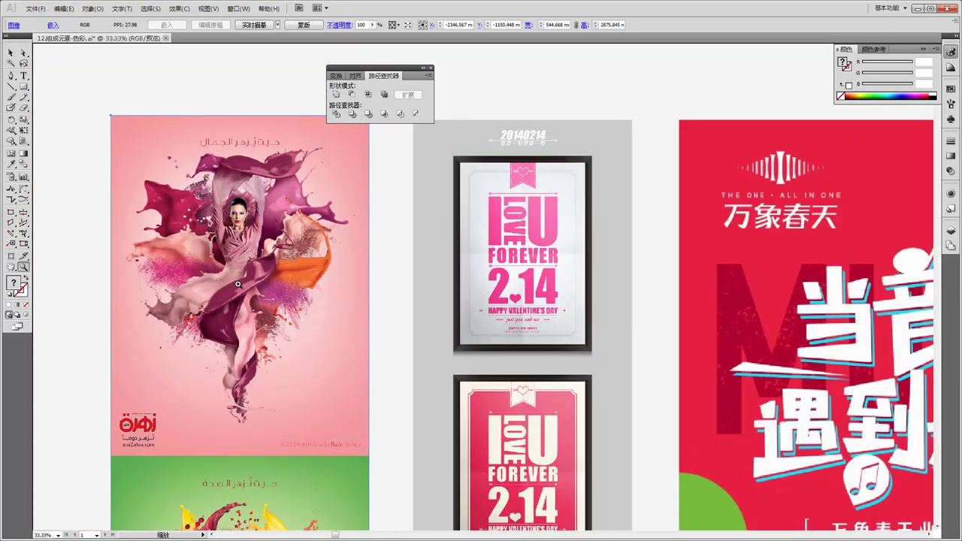
click(11, 52)
right_click(231, 241)
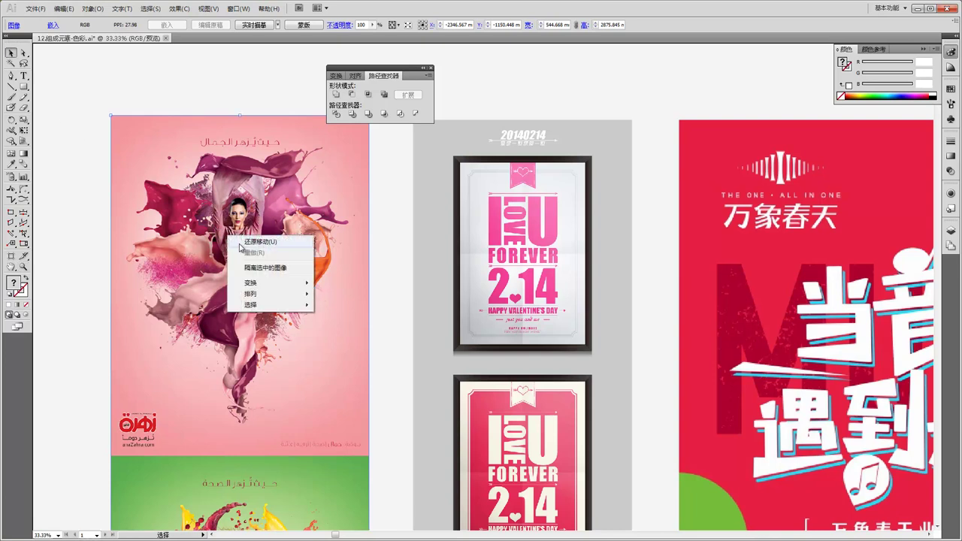
click(217, 314)
right_click(218, 302)
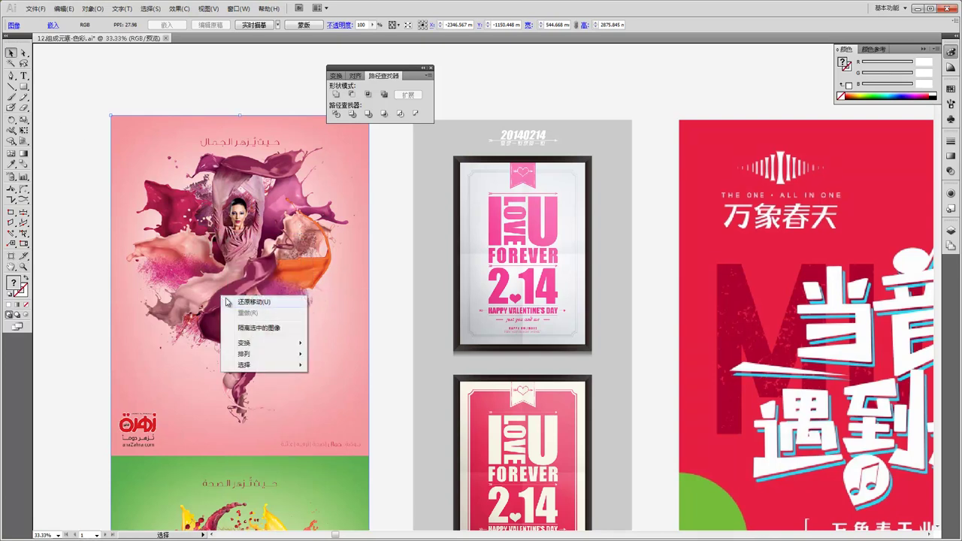
click(198, 314)
- Copy the selected dancer poster strip and switch to Photoshop
key(ctrl)
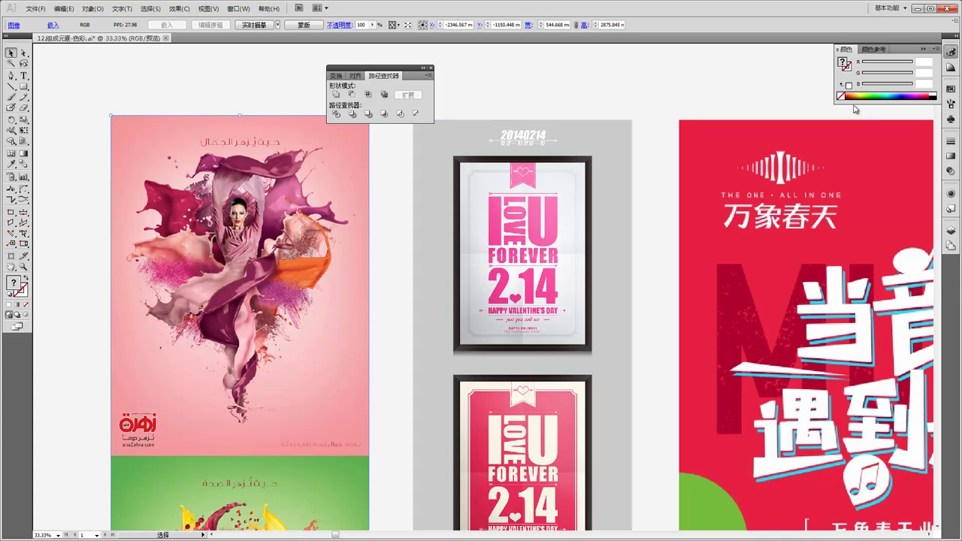
click(916, 9)
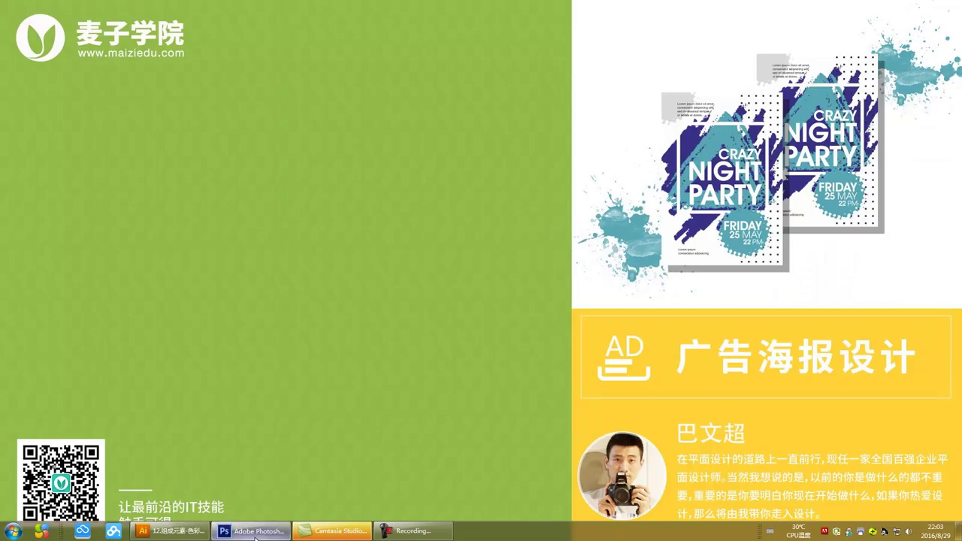
click(278, 528)
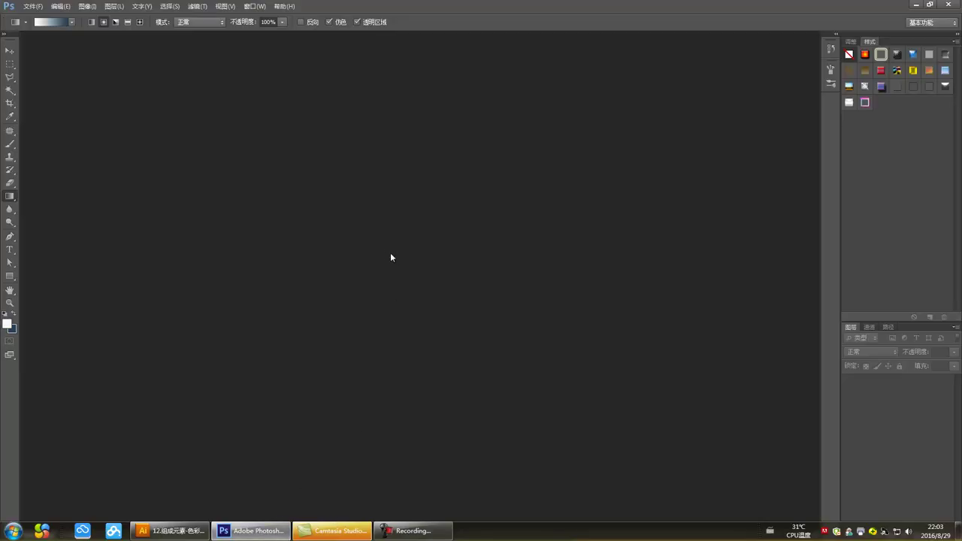
- Create a document at the clipboard size and paste the dancer poster strip into it as a smart object
key(ctrl+n)
click(411, 187)
key(ctrl+v)
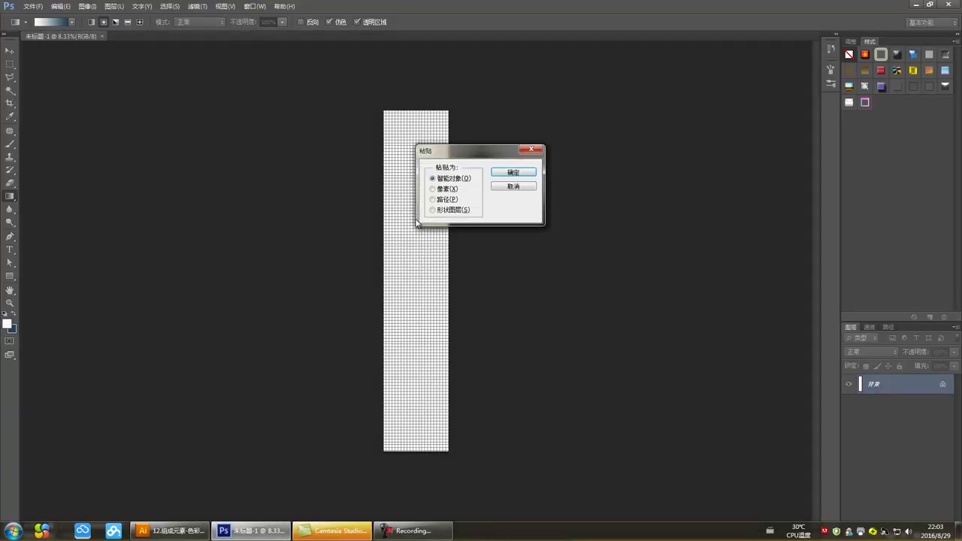
click(510, 176)
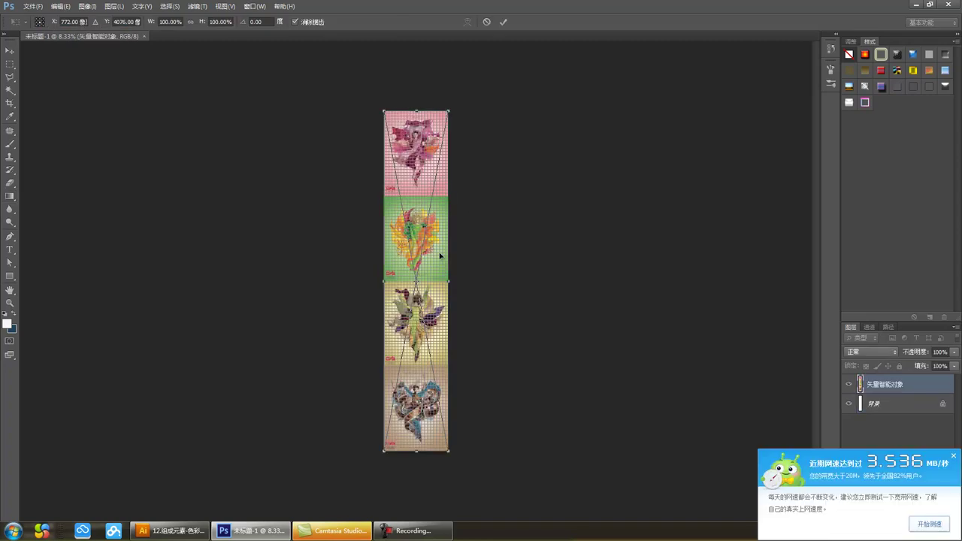
click(954, 456)
key(Return)
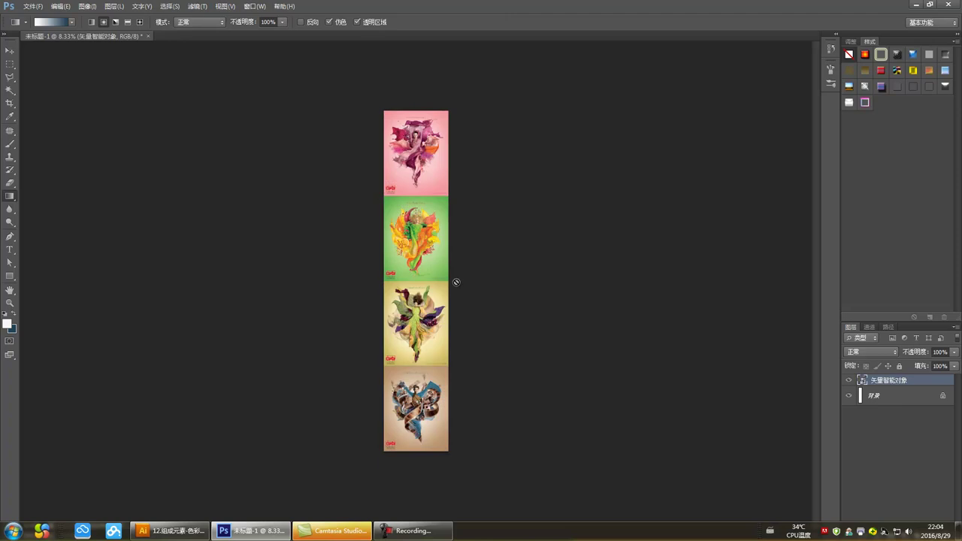
- Create an A4 document of 210 × 297 mm at 300 pixels/inch and float its window beside the pink dancer poster
key(z)
click(426, 260)
drag(425, 169, 264, 282)
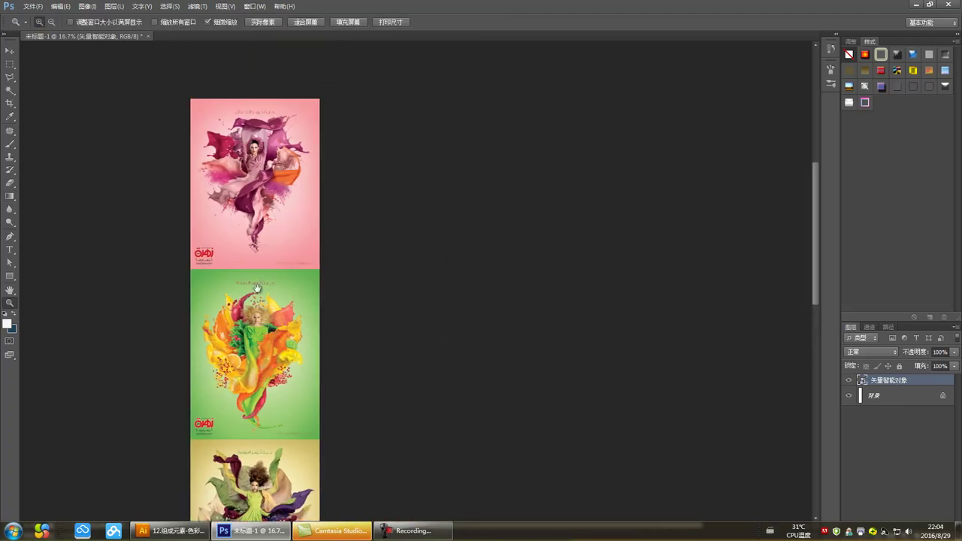
click(264, 225)
drag(251, 195, 267, 262)
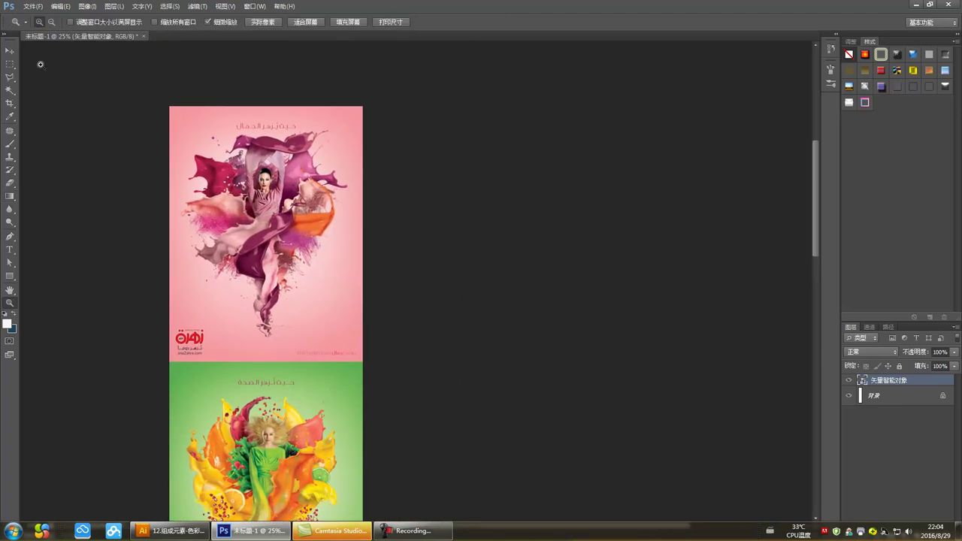
key(v)
key(ctrl+n)
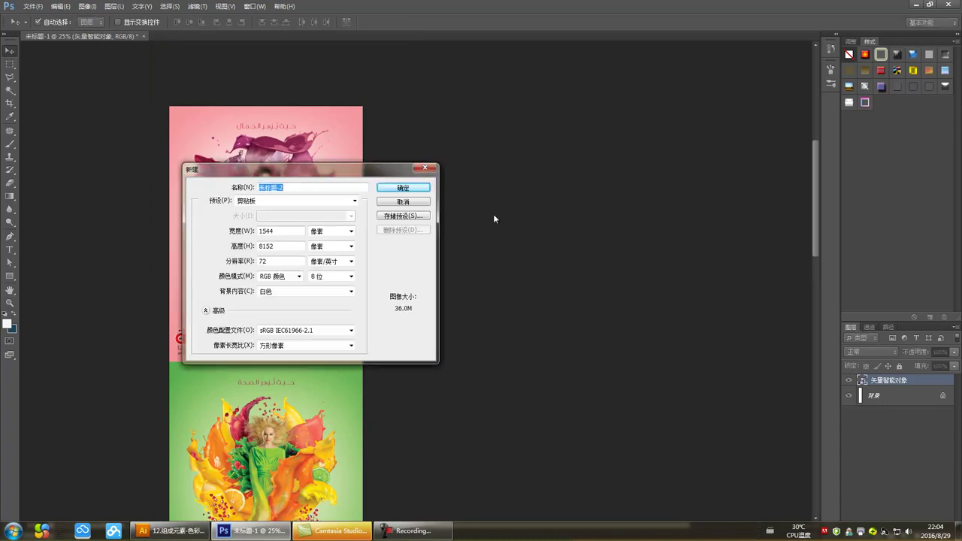
click(534, 210)
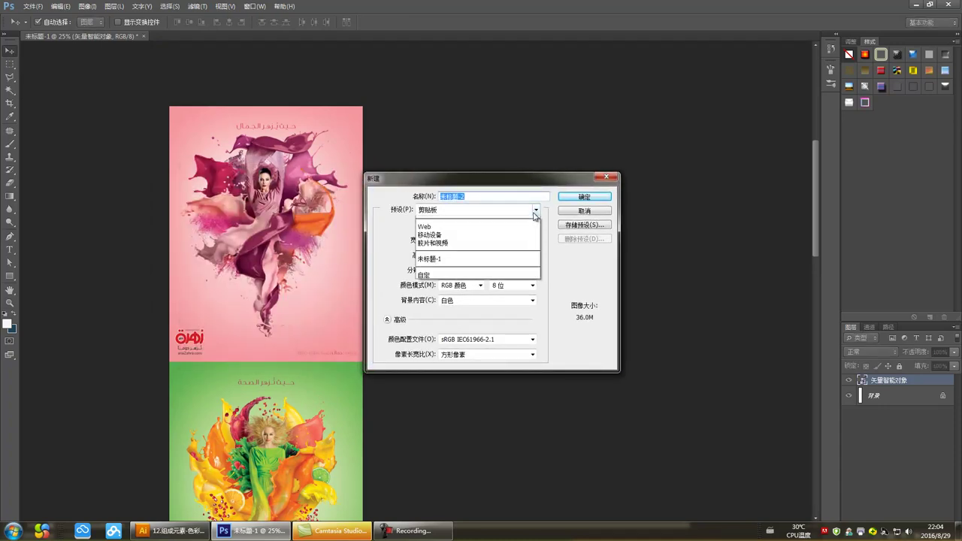
click(498, 252)
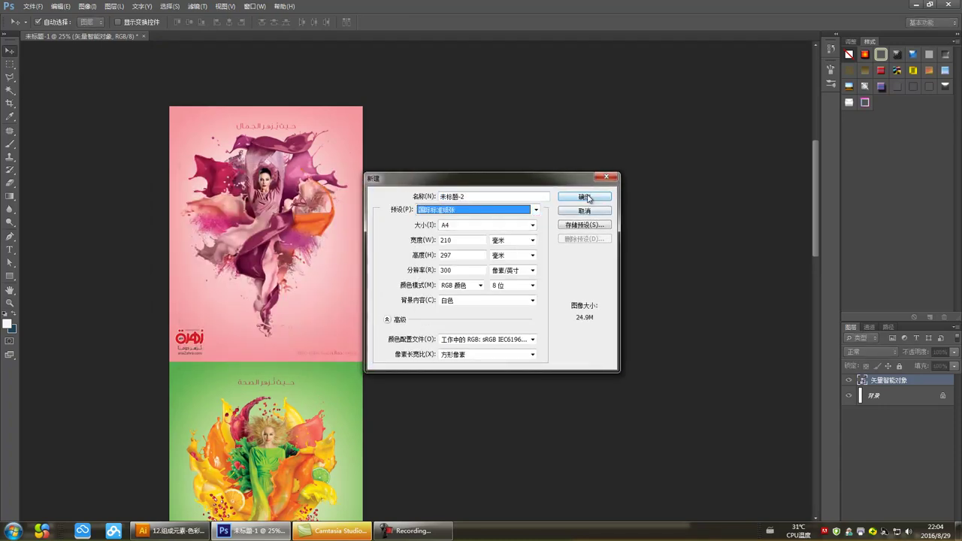
click(585, 196)
drag(202, 37, 500, 109)
click(297, 178)
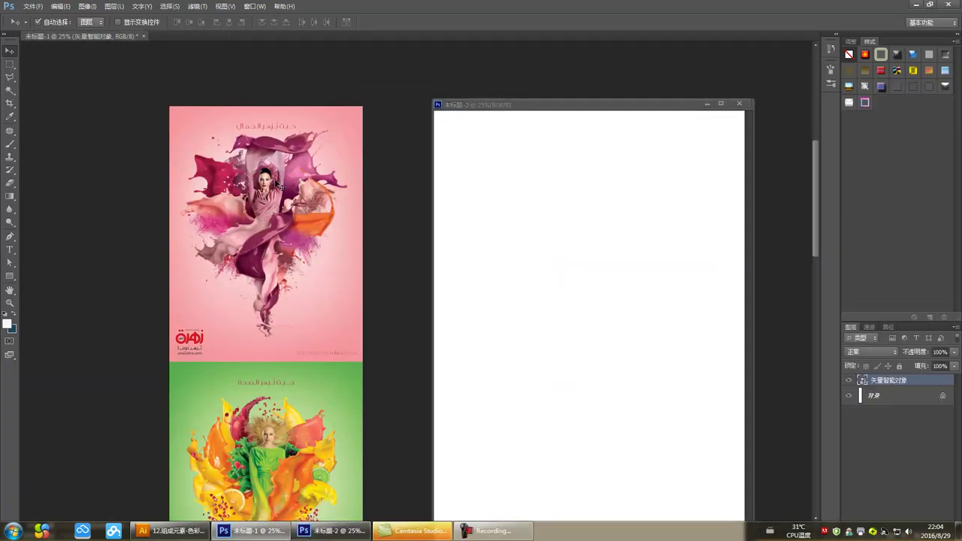
- Sample the pink dancer poster's darker corner pink as foreground color and its paler pink as background color
key(i)
click(179, 113)
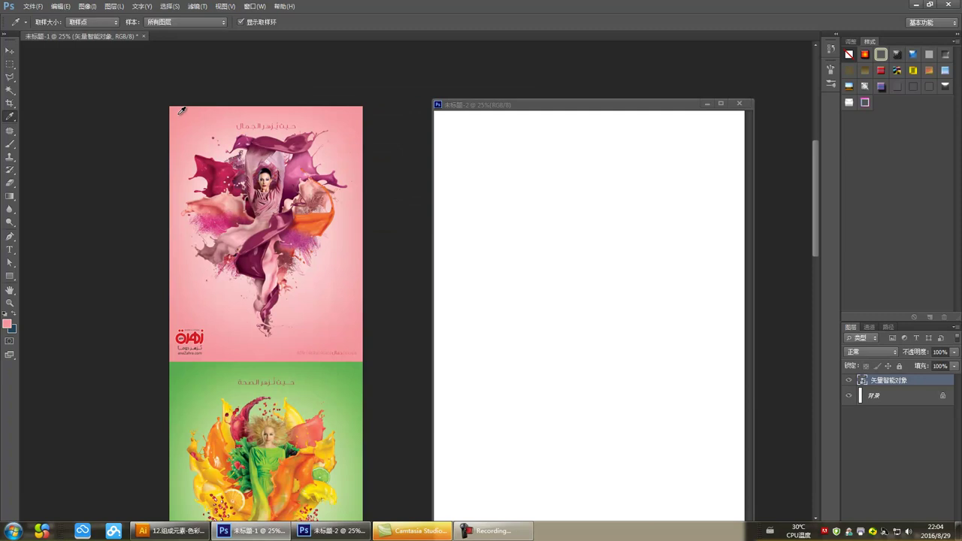
click(180, 114)
key(x)
click(224, 156)
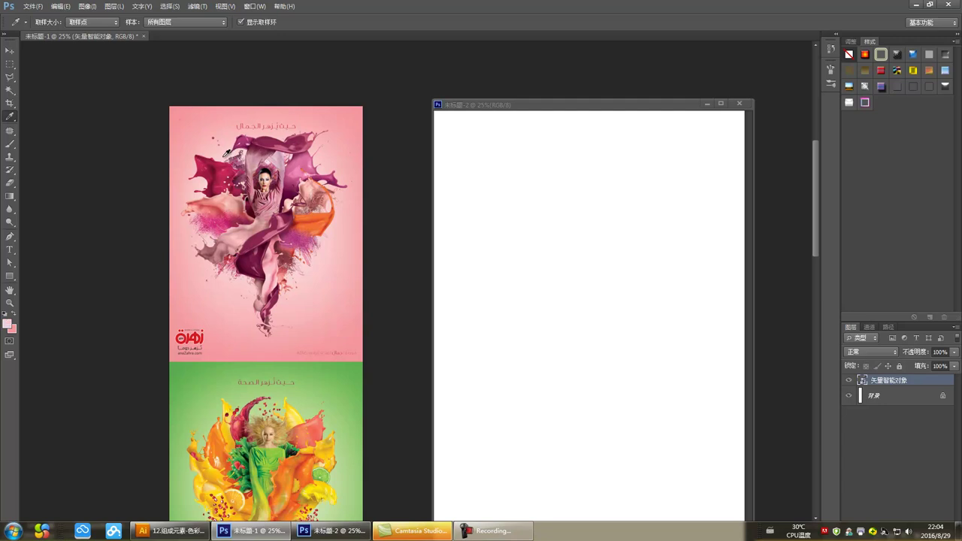
click(245, 281)
- Set the Gradient tool to the foreground-to-background preset using the two sampled pinks
click(10, 196)
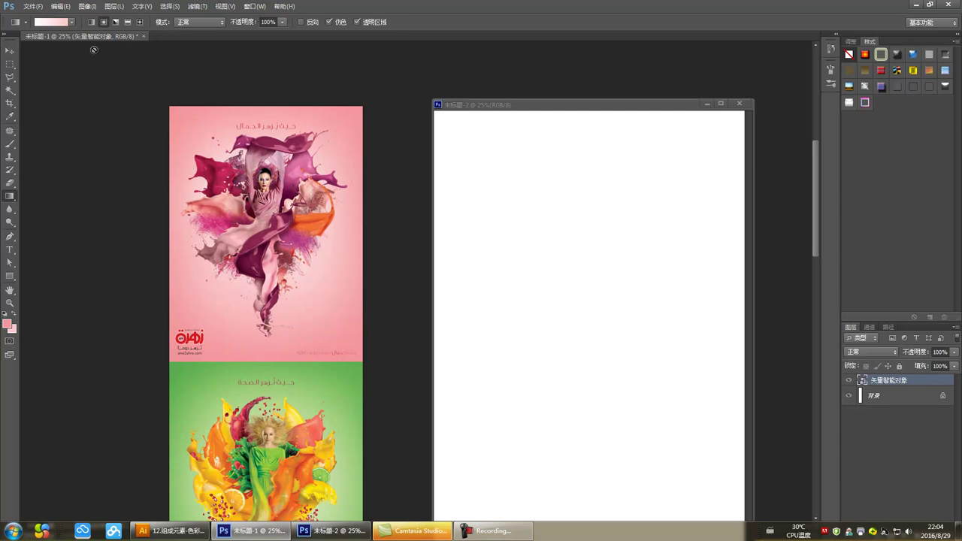
click(59, 23)
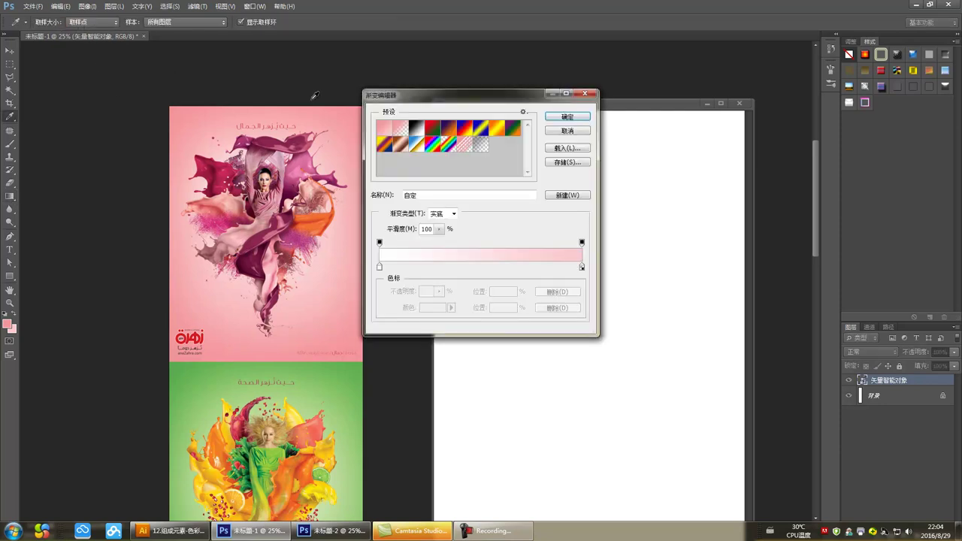
click(384, 127)
click(568, 118)
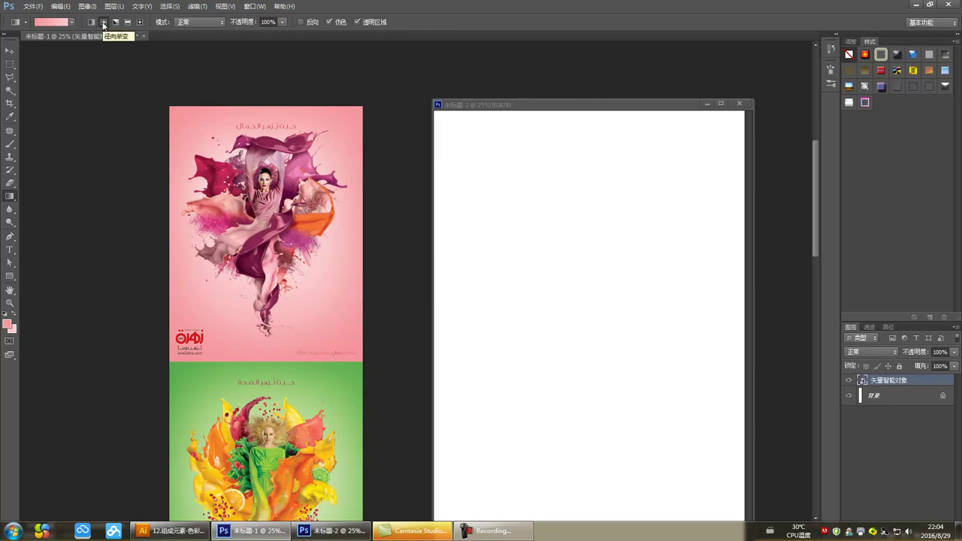
- Try radial gradients from the center of the blank A4 document outward with the darker pink in the middle
click(576, 291)
drag(572, 299, 672, 448)
drag(578, 299, 691, 470)
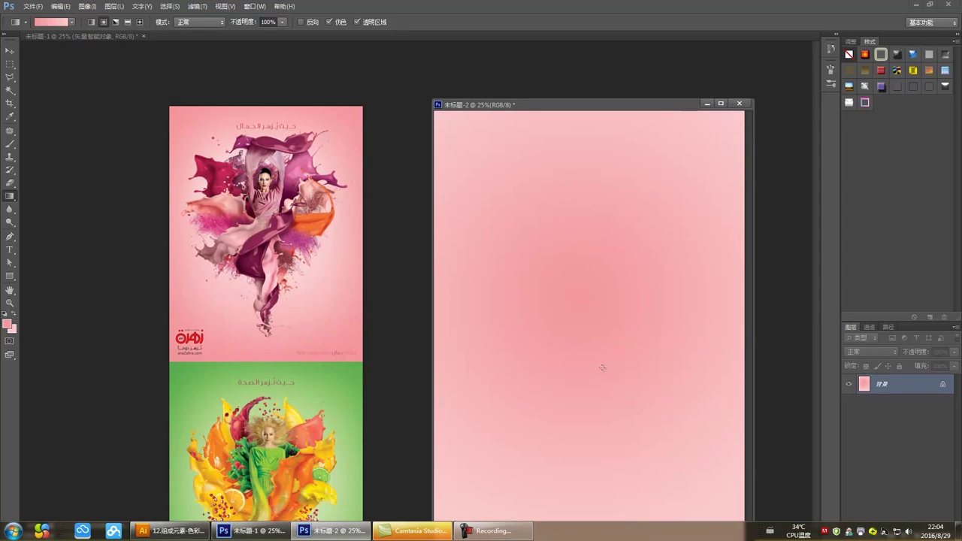
drag(589, 320, 453, 167)
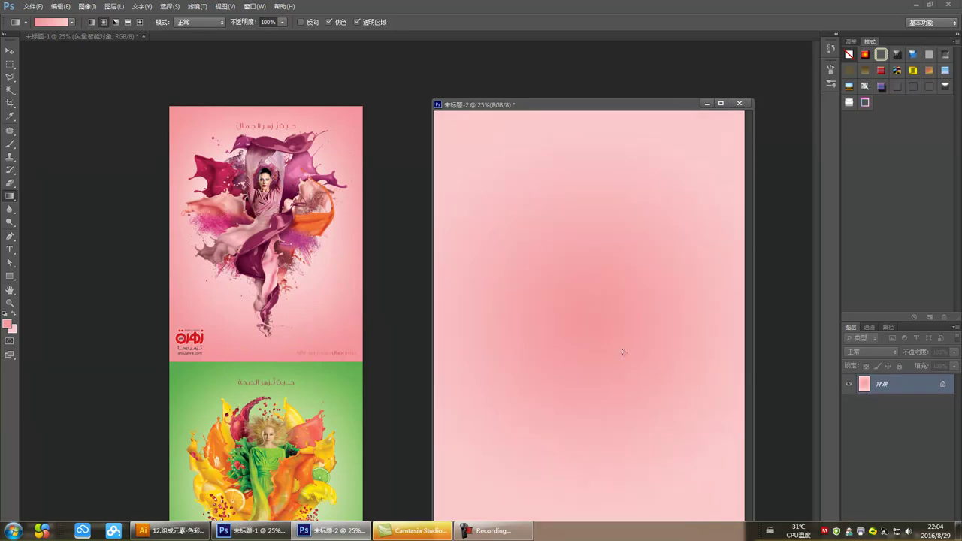
- Reverse the gradient's color stops so it runs from the pale pink to the darker pink
click(53, 23)
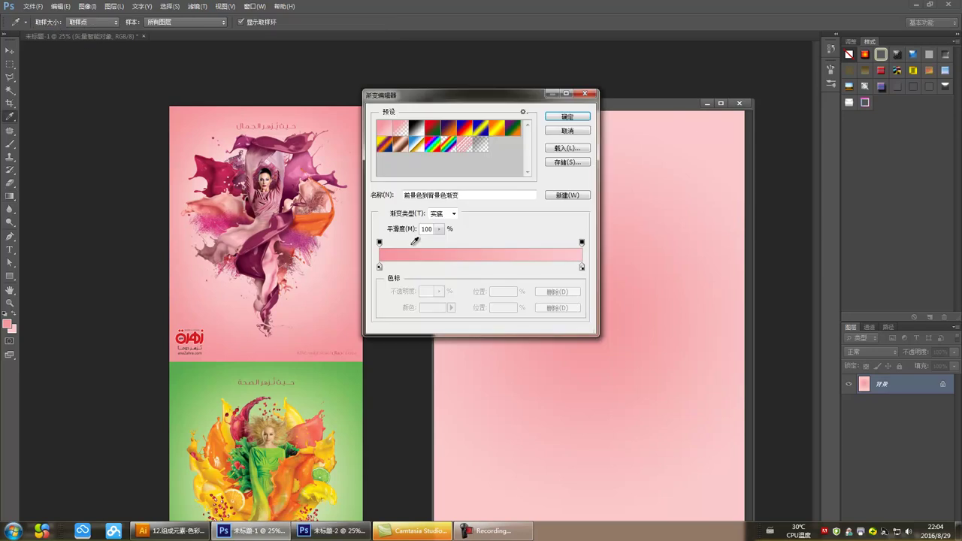
click(456, 267)
drag(457, 268, 514, 268)
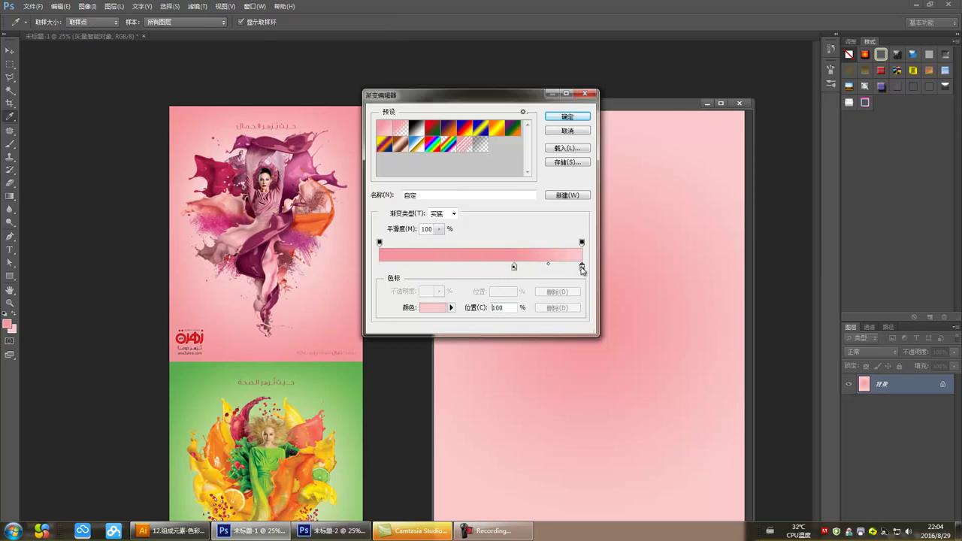
drag(582, 268, 382, 267)
drag(514, 267, 581, 268)
click(566, 118)
- Redraw the radial gradient on the A4 document from its center out past the lower corner
drag(585, 314, 682, 447)
drag(582, 311, 698, 520)
drag(592, 311, 749, 538)
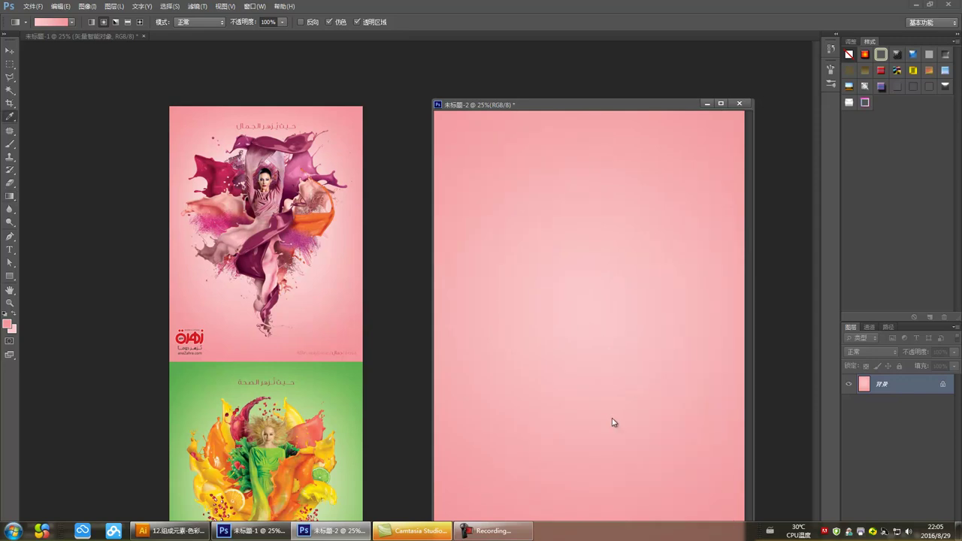
- Adjust the gradient background with Levels, setting the midtone input to 0.92
key(ctrl+l)
drag(265, 233, 185, 266)
mouse_move(185, 383)
mouse_down()
mouse_move(167, 383)
mouse_move(186, 384)
mouse_up()
double_click(168, 392)
mouse_move(124, 386)
mouse_down()
mouse_move(139, 383)
mouse_move(124, 384)
mouse_up()
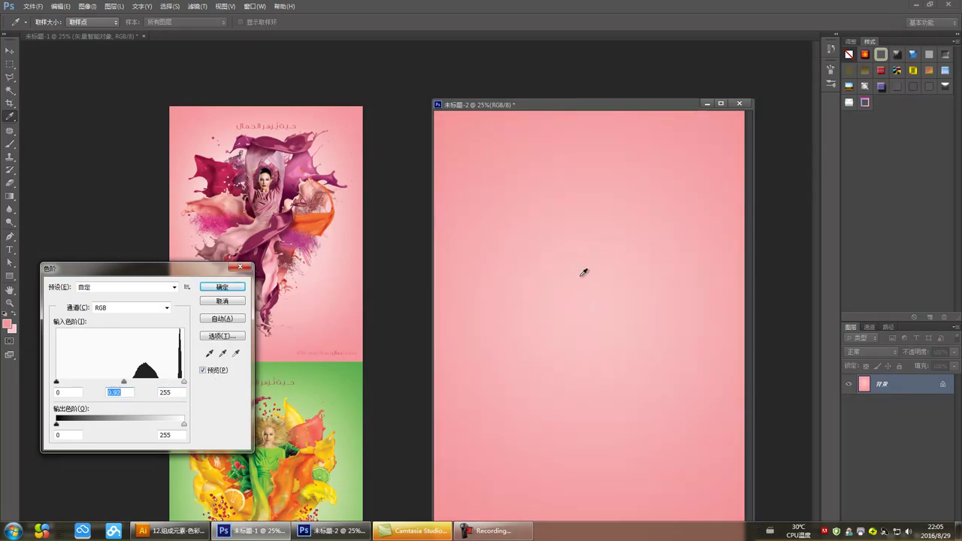
click(228, 287)
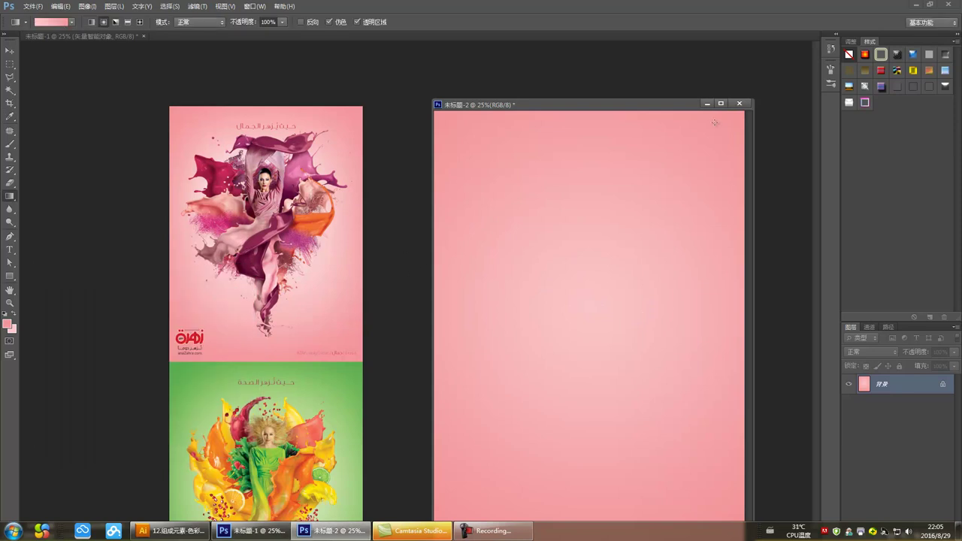
- Examine the pink dancer poster's figure, paint splashes and logo up close beside the recreated gradient background
key(z)
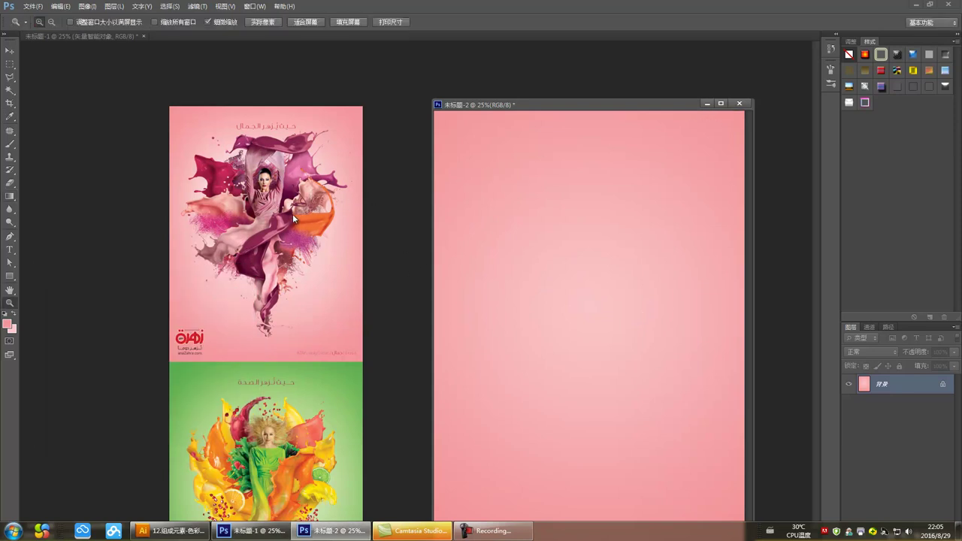
click(279, 203)
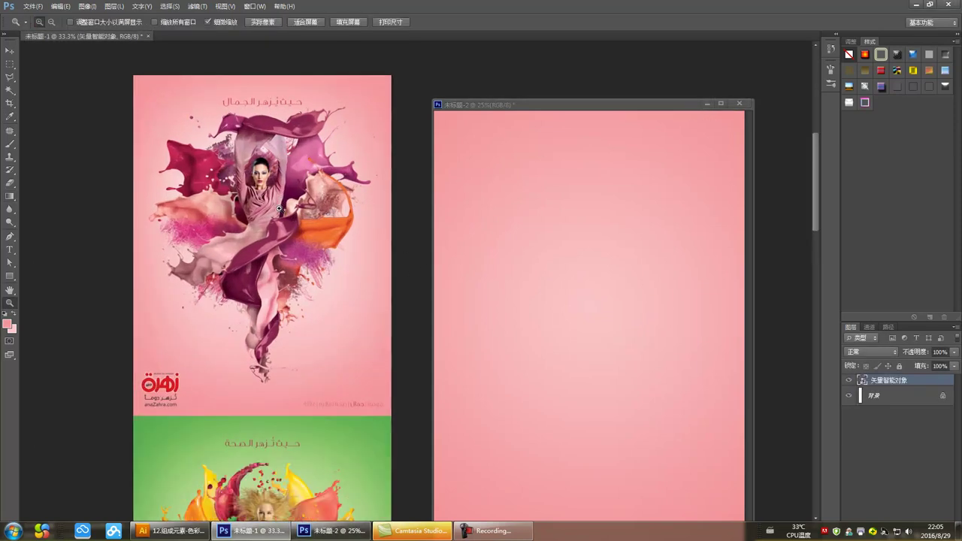
scroll(308, 326, down, 5)
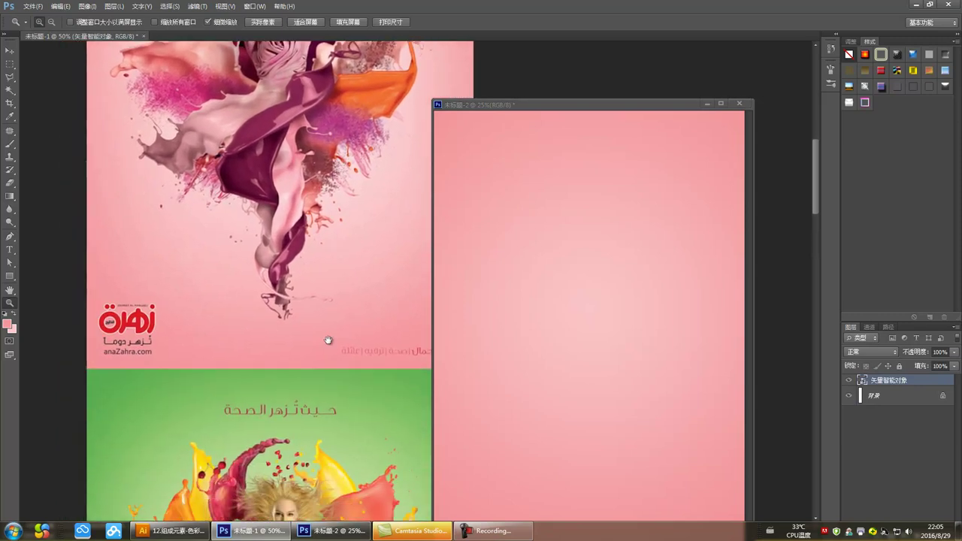
scroll(317, 333, up, 4)
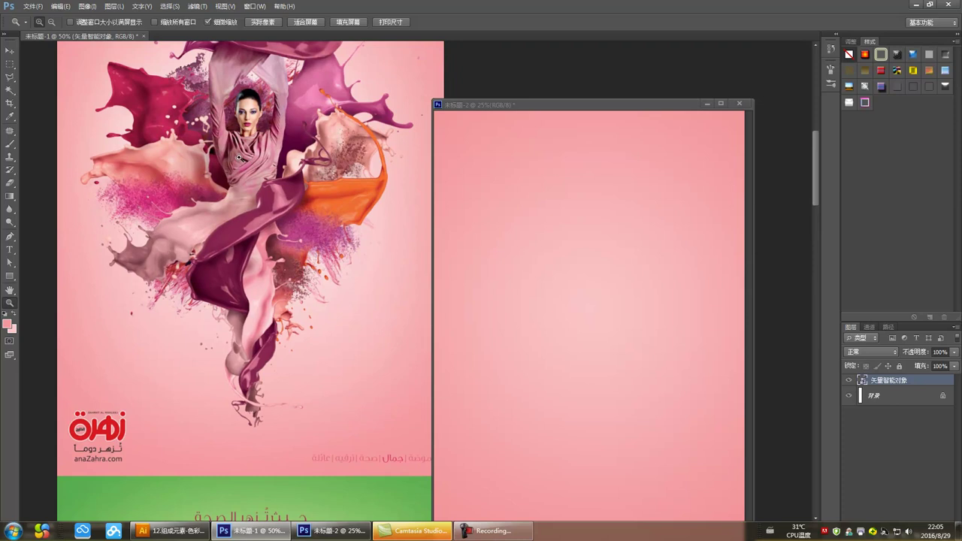
scroll(244, 209, down, 2)
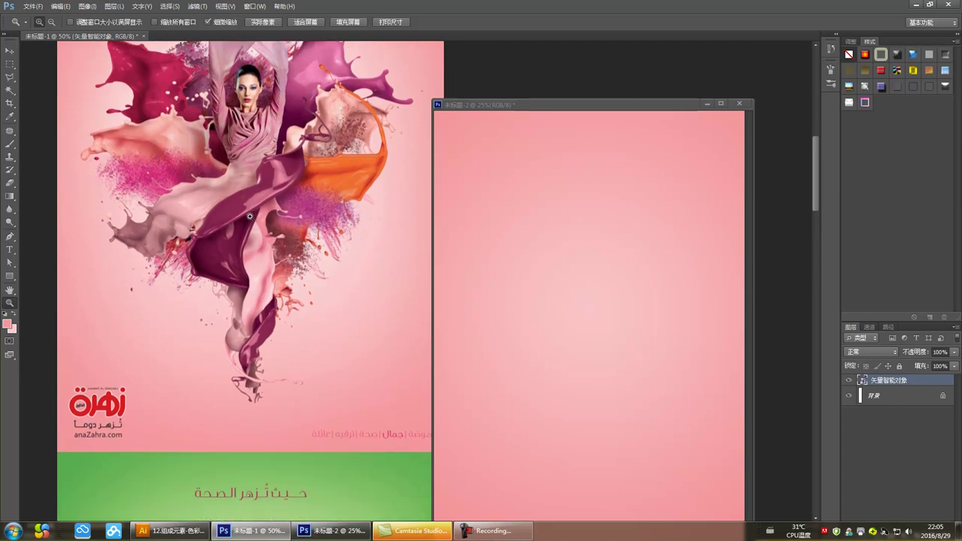
scroll(232, 271, down, 1)
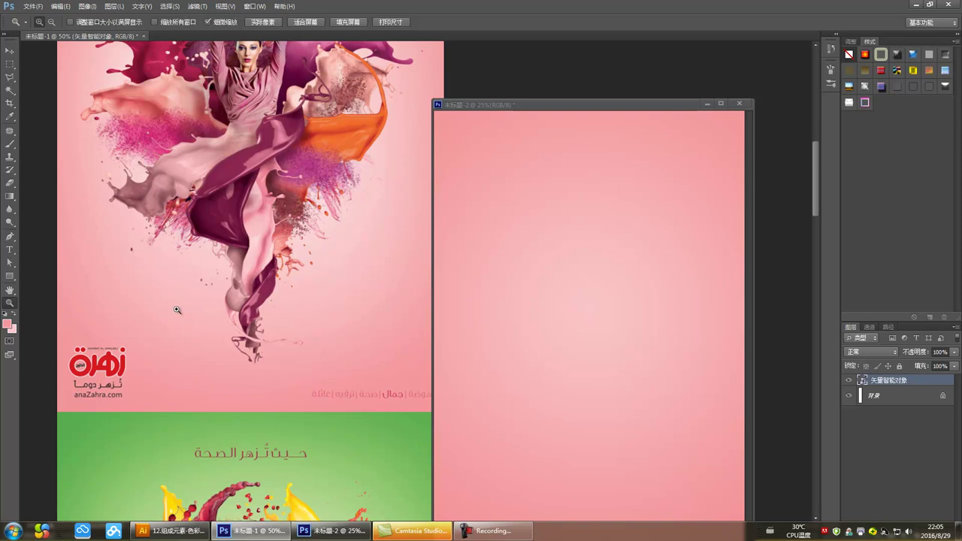
- Examine the colors and background gradients of the green fruit-splash poster and the yellow flowing-fabric poster below the pink one
scroll(180, 311, down, 3)
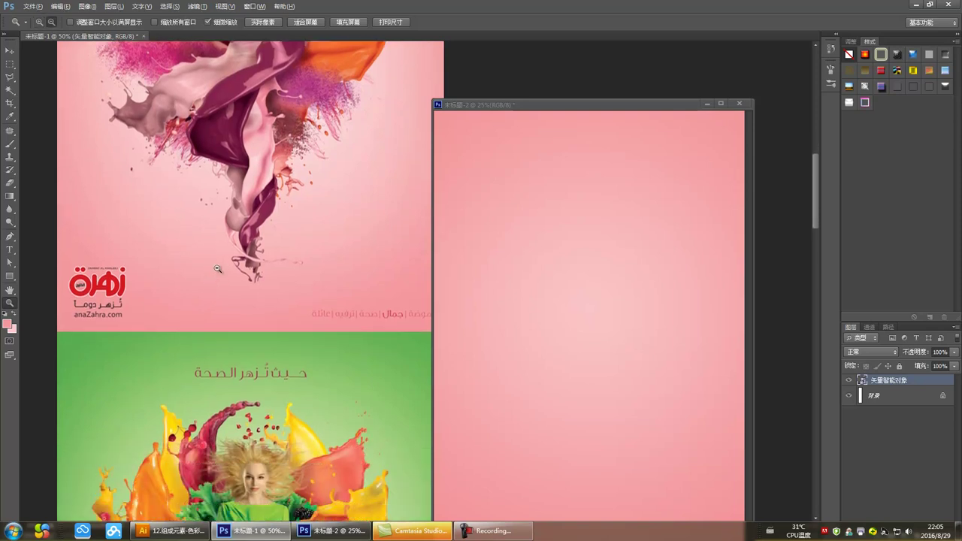
alt+click(218, 269)
scroll(225, 272, down, 3)
scroll(229, 277, down, 5)
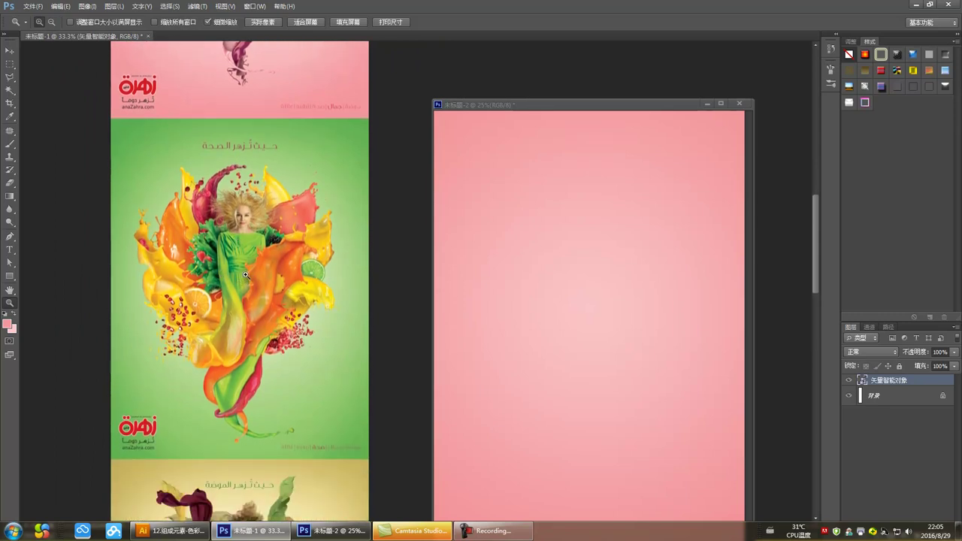
scroll(252, 272, down, 1)
scroll(252, 266, down, 1)
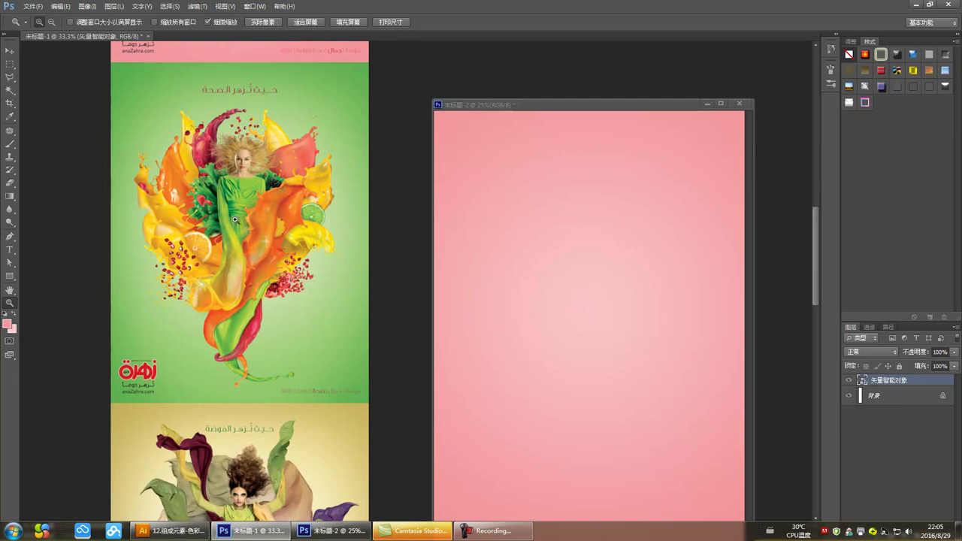
scroll(232, 258, down, 1)
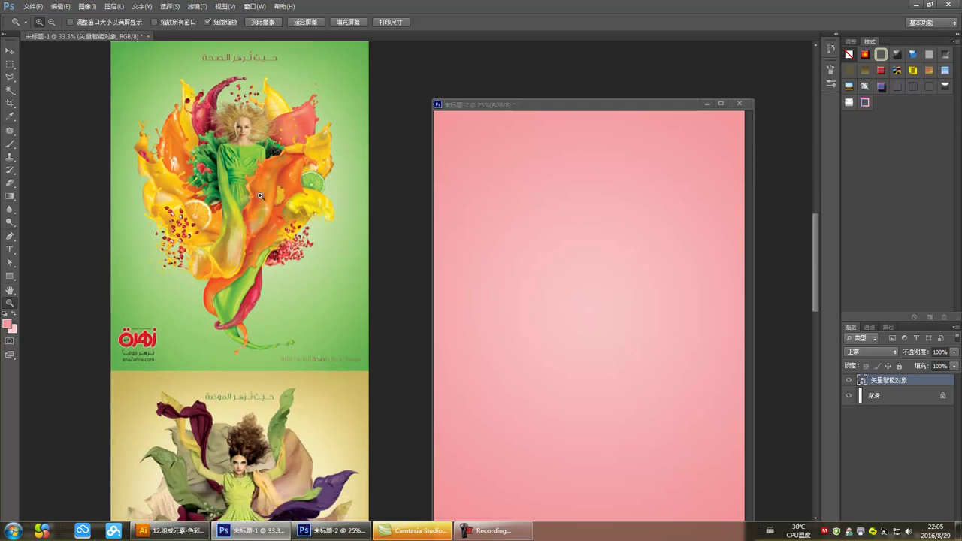
scroll(243, 261, down, 1)
scroll(239, 186, up, 2)
scroll(217, 245, down, 1)
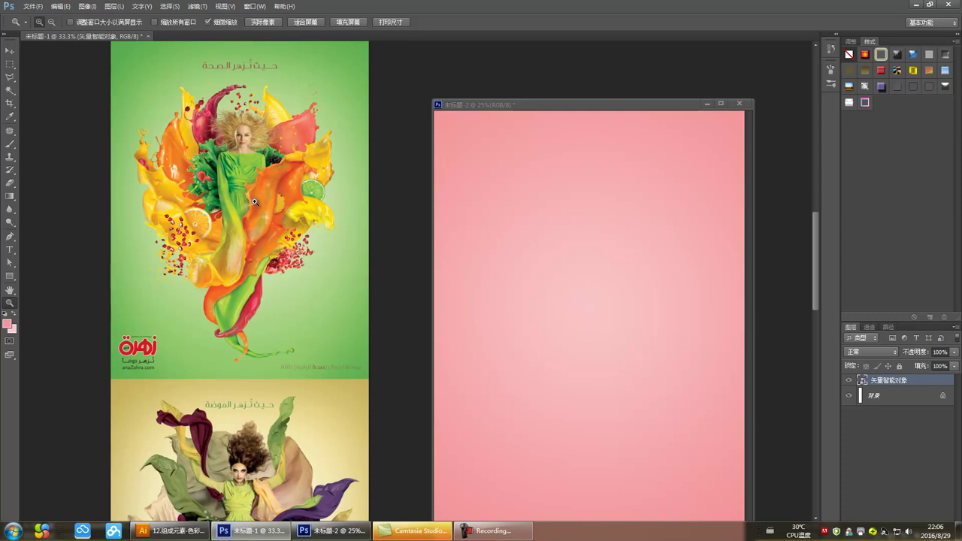
scroll(253, 204, down, 3)
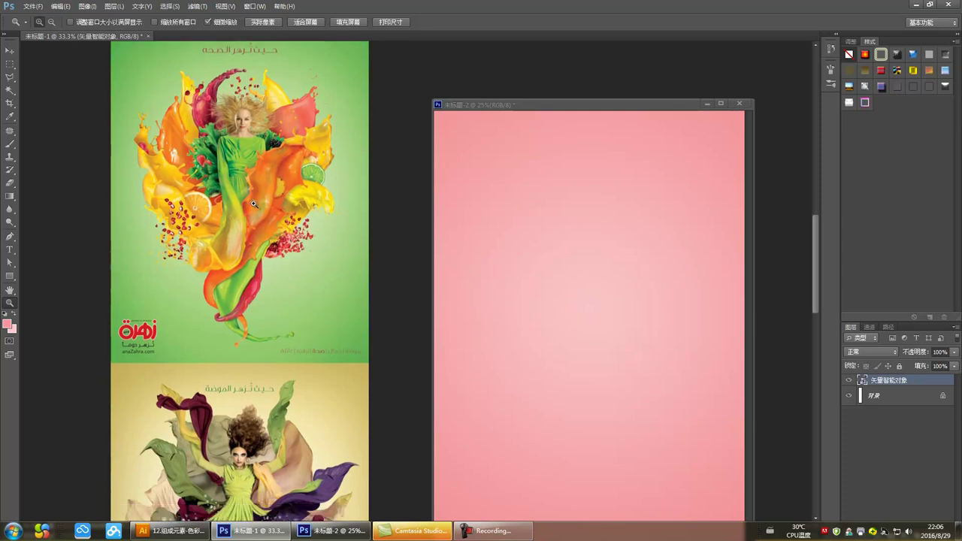
scroll(253, 203, down, 5)
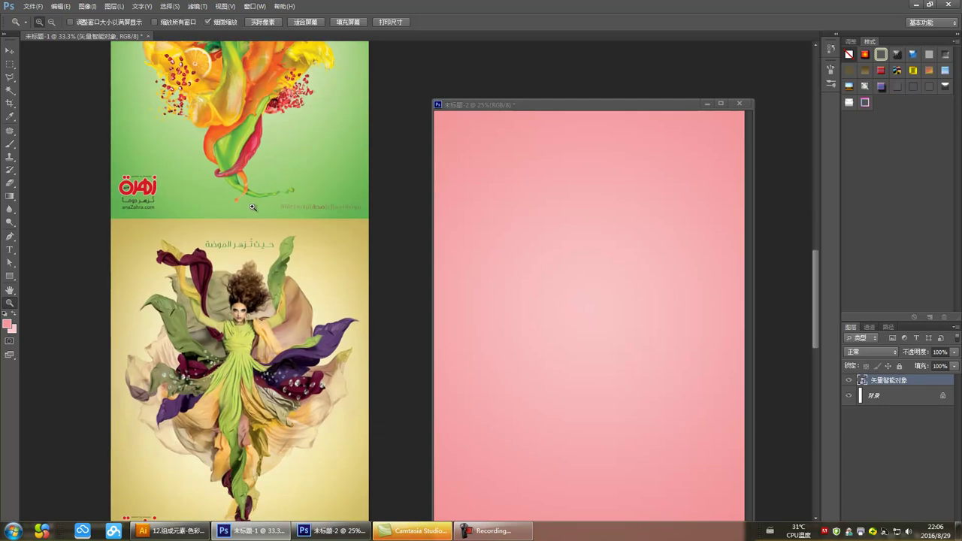
click(9, 50)
scroll(223, 295, down, 2)
scroll(223, 295, down, 5)
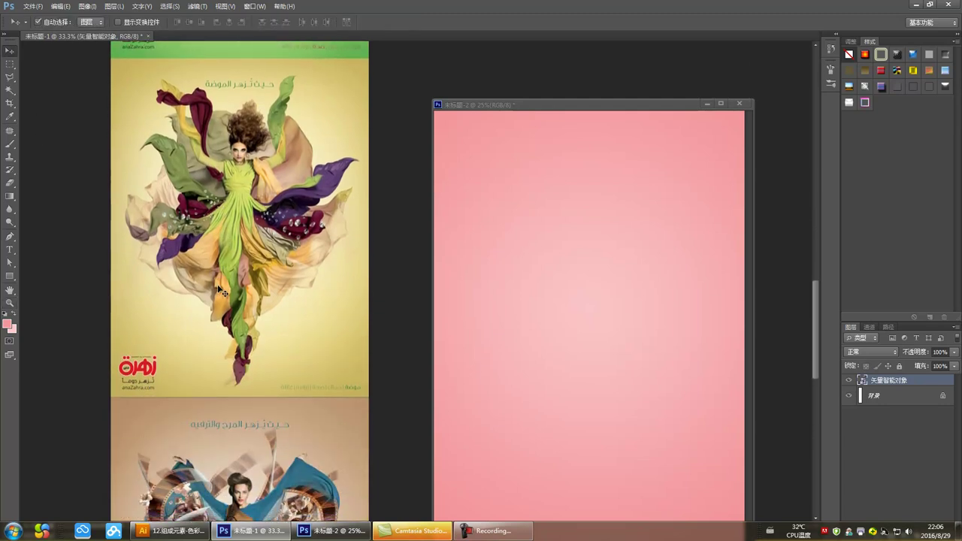
- Try recoloring the pink gradient background to purple with a Hue/Saturation hue shift of -91, and cancel the adjustment
click(552, 271)
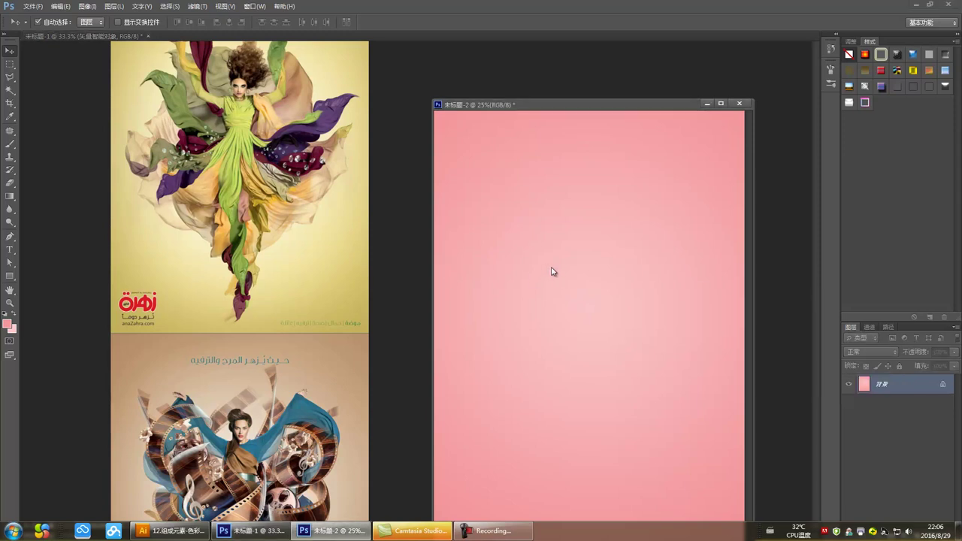
key(ctrl+u)
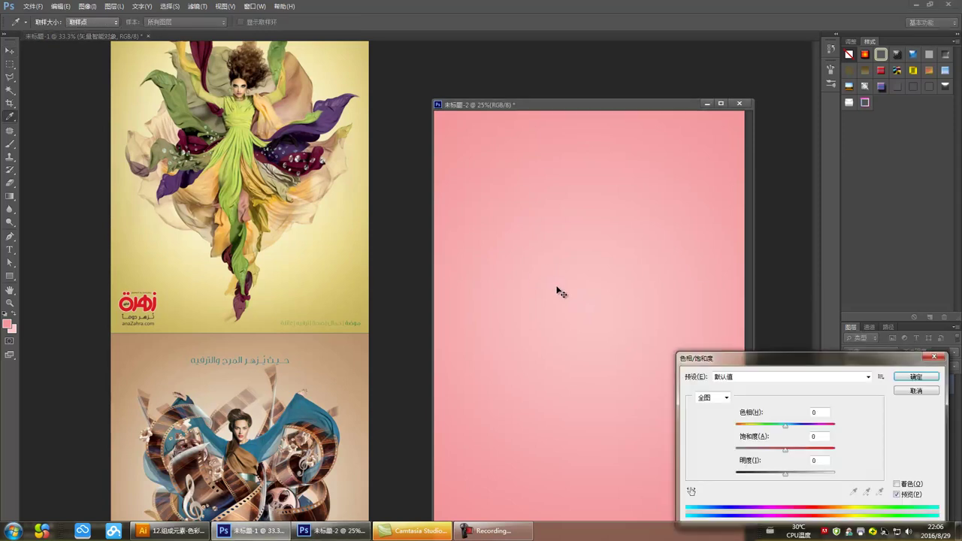
drag(787, 431, 756, 441)
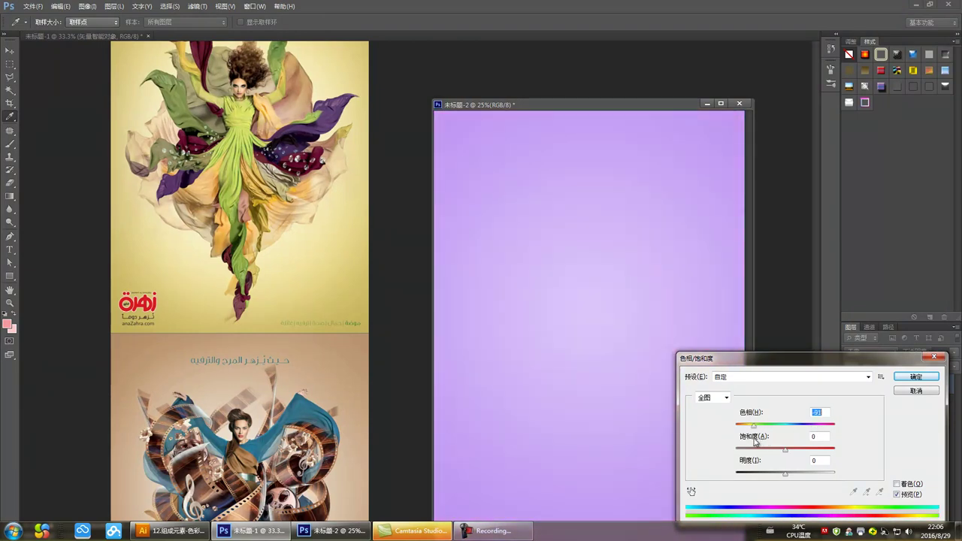
click(917, 390)
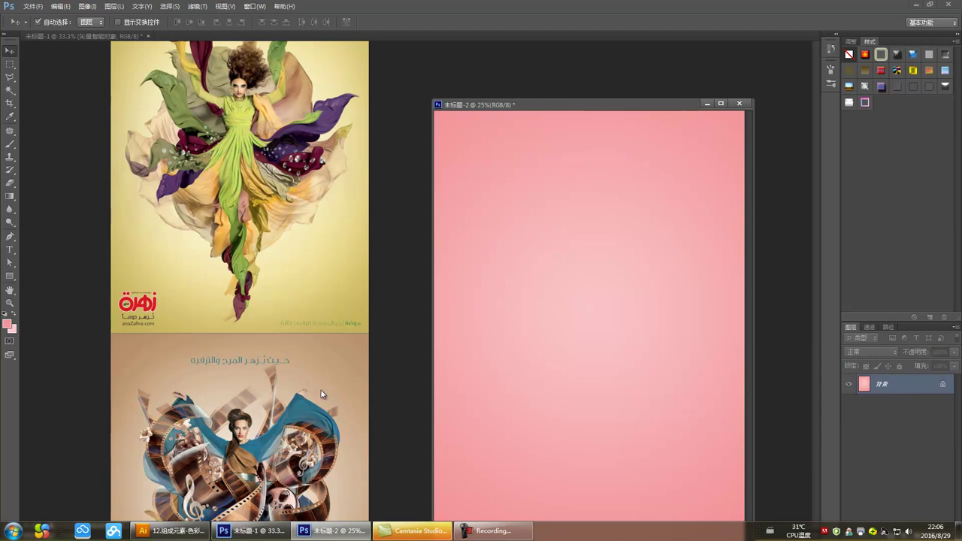
- Examine the brown film-strip poster's figure, accent colors and background, comparing it with the yellow fabric poster above it
click(328, 396)
scroll(290, 390, down, 5)
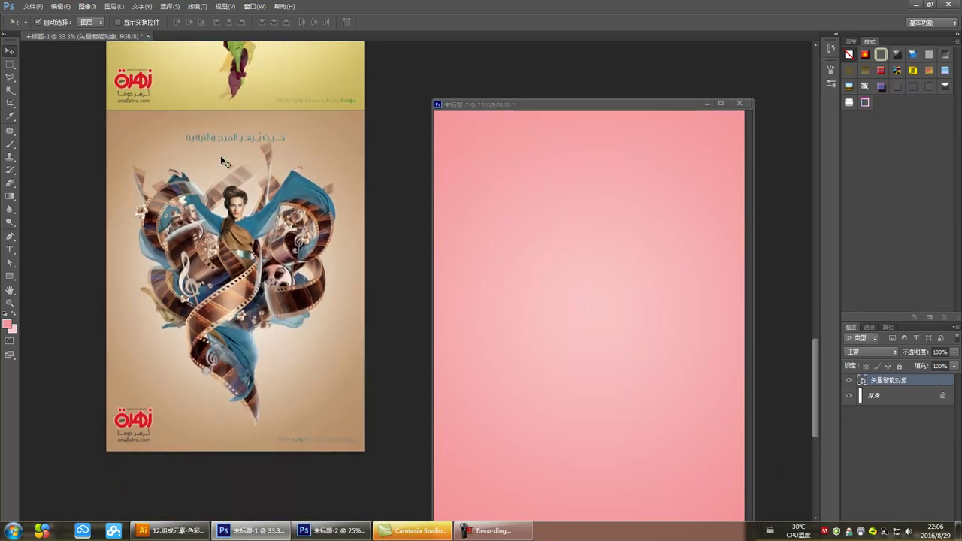
scroll(168, 99, up, 4)
scroll(235, 237, up, 1)
scroll(235, 237, up, 2)
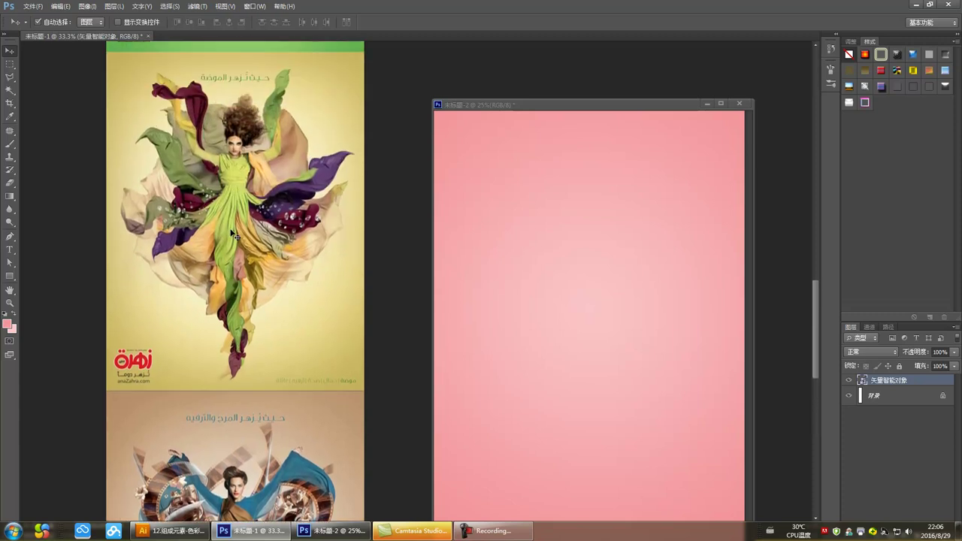
scroll(239, 263, down, 6)
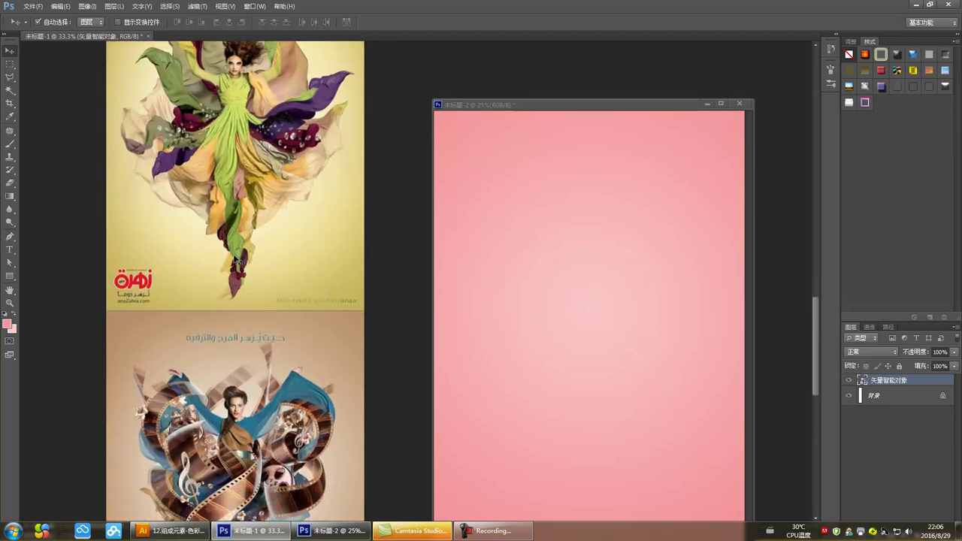
scroll(236, 257, down, 2)
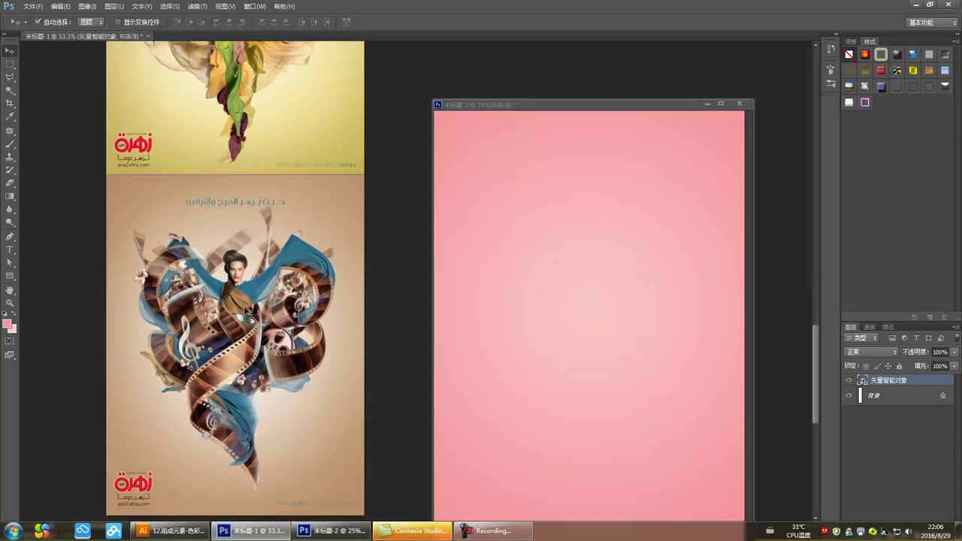
scroll(235, 263, down, 3)
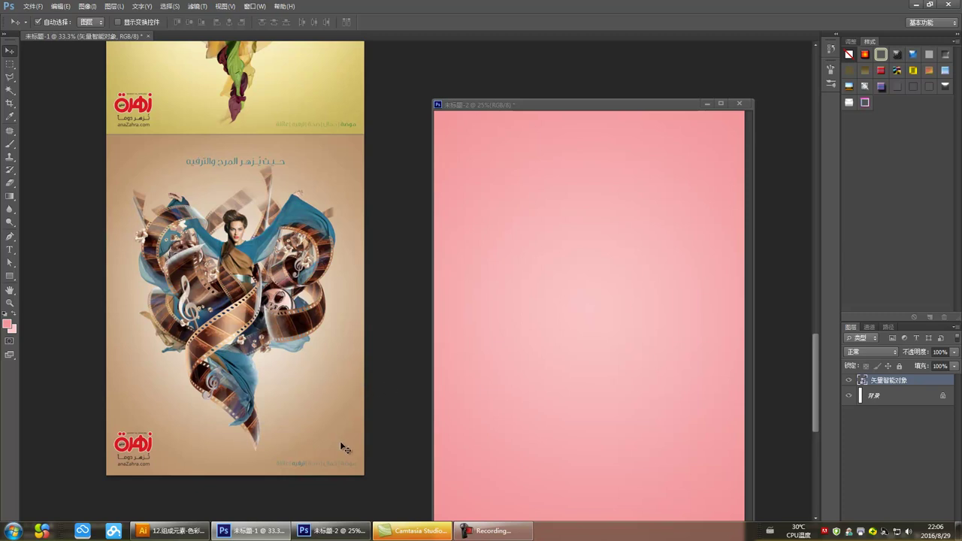
scroll(330, 381, up, 2)
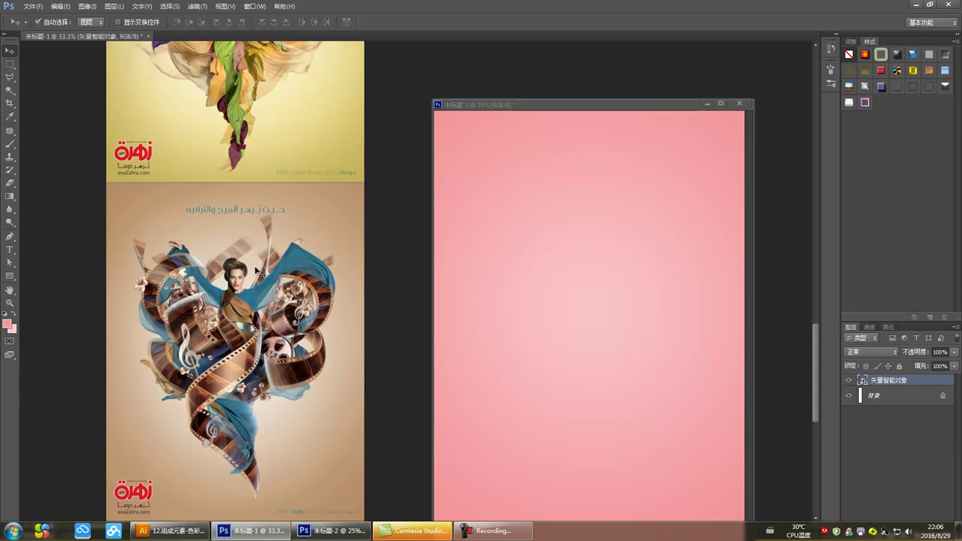
scroll(233, 353, up, 2)
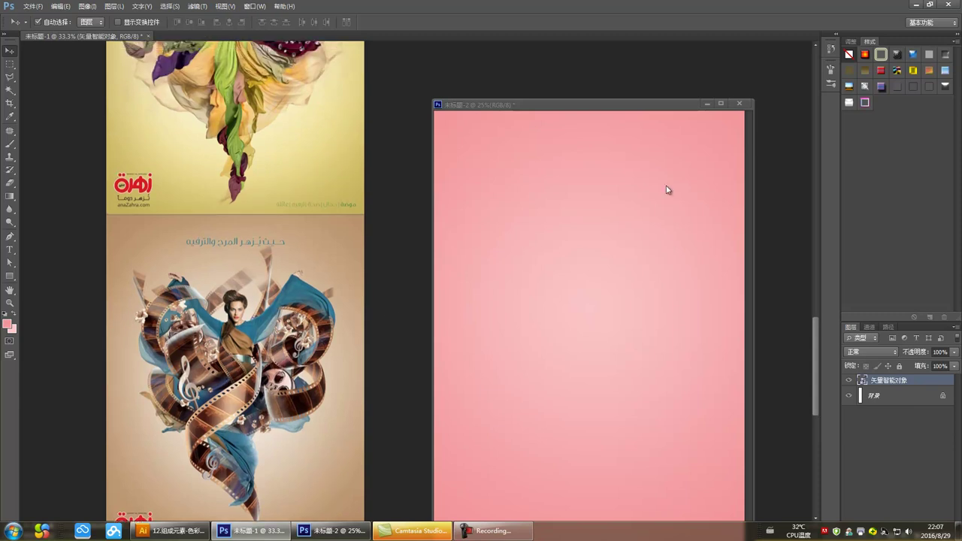
- Switch to the Illustrator document of color samples and zoom in to 50% on the white Valentine's Day 2.14 poster
click(915, 4)
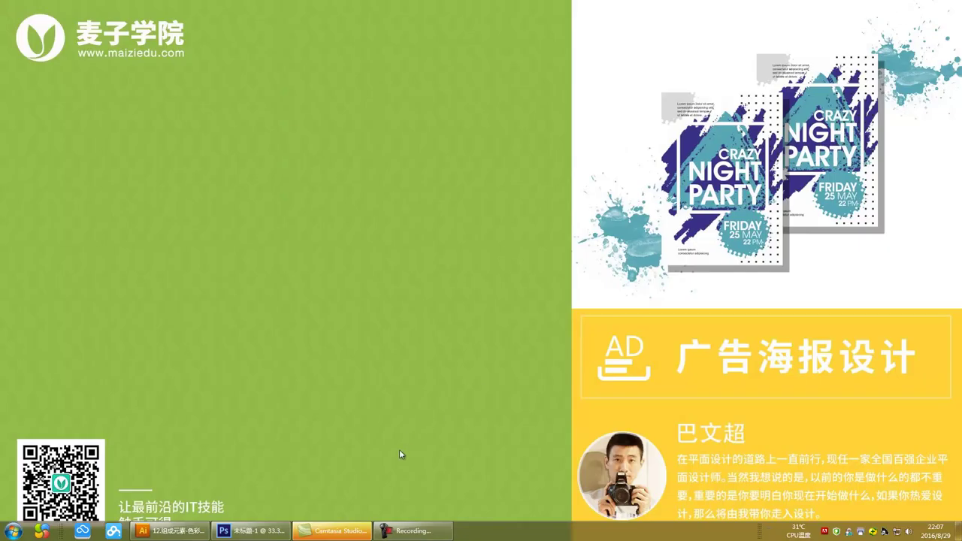
click(169, 530)
scroll(526, 338, down, 5)
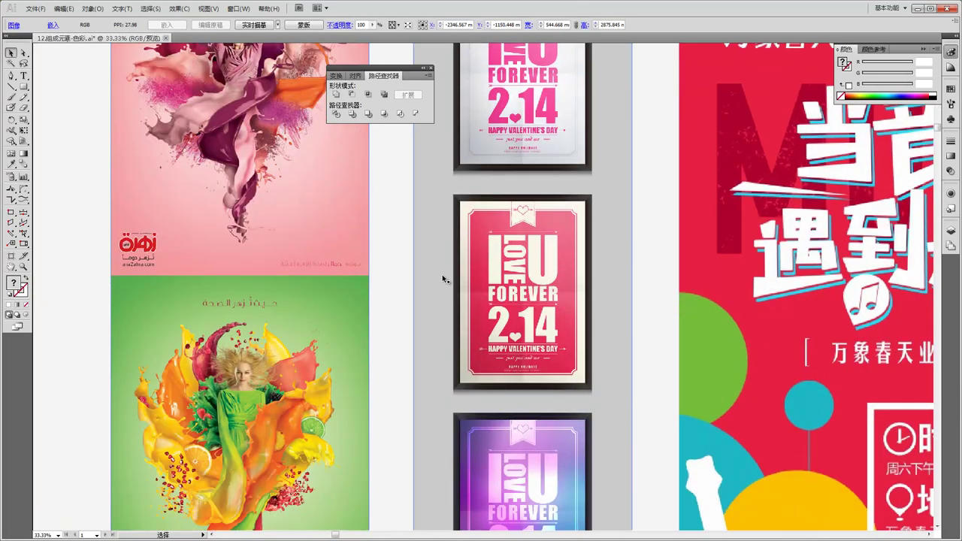
drag(557, 315, 376, 254)
scroll(368, 323, up, 5)
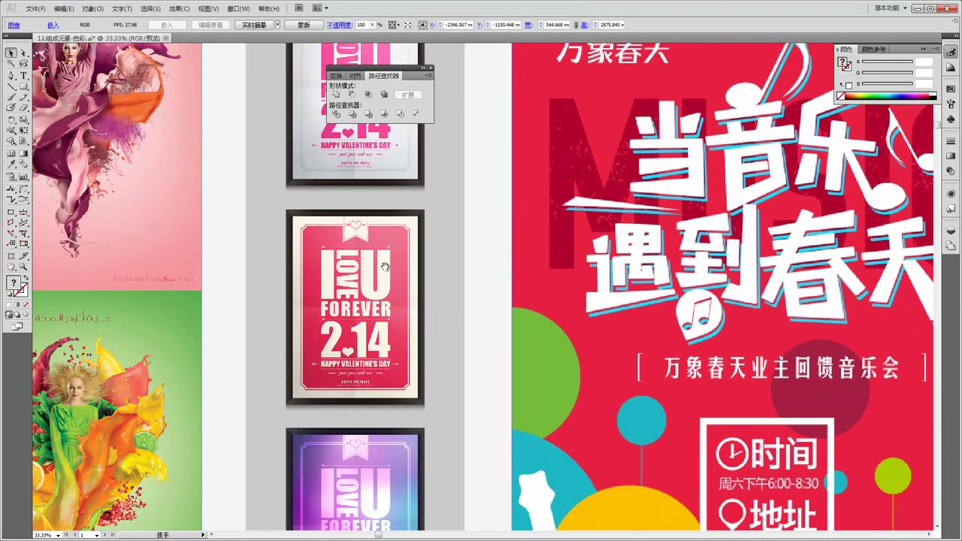
scroll(370, 239, up, 2)
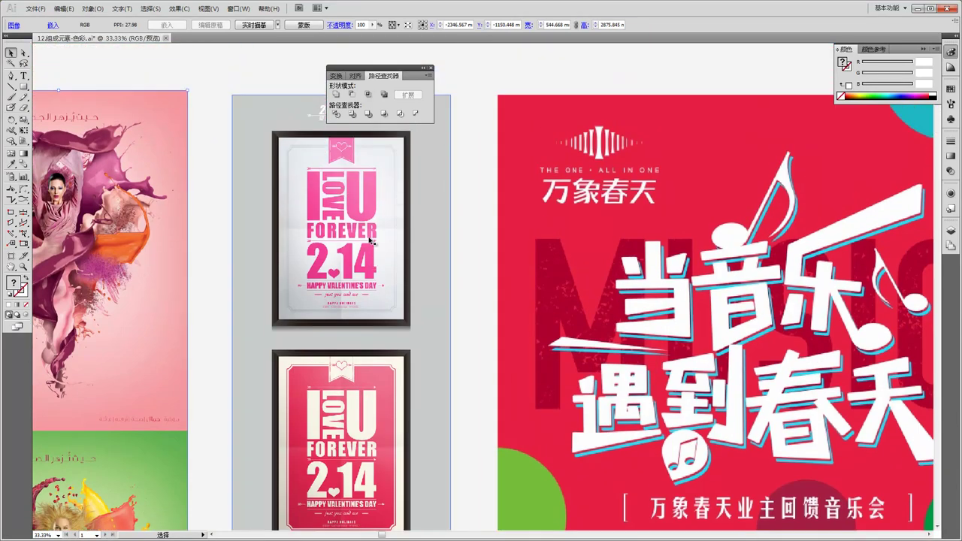
key(z)
click(358, 280)
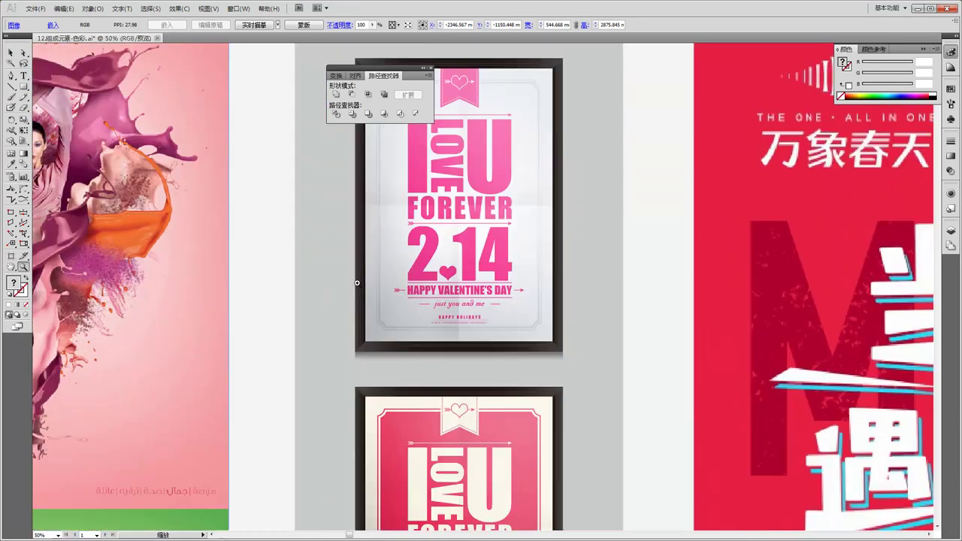
- Look through the framed Valentine's Day 2.14 poster series to study its different color schemes on the same layout
scroll(453, 279, down, 4)
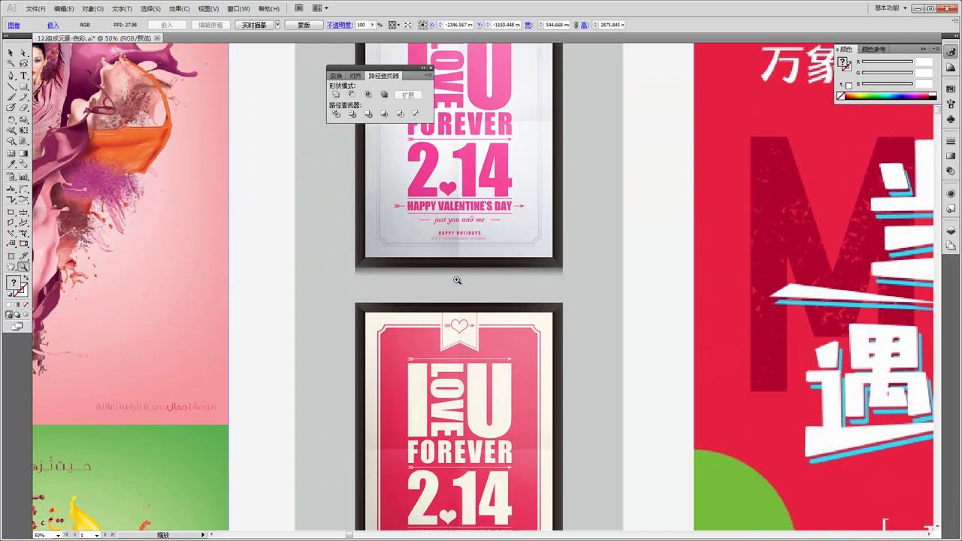
scroll(456, 279, down, 9)
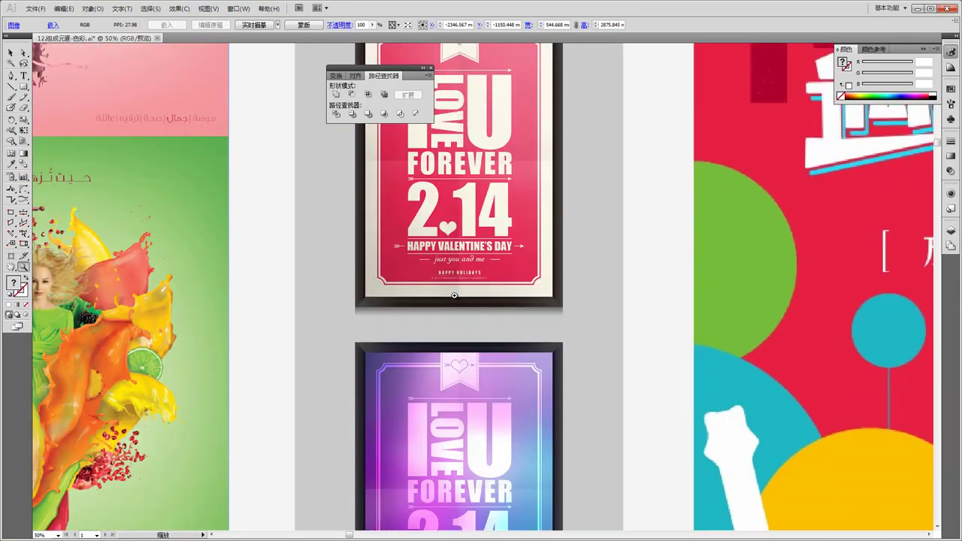
scroll(454, 295, down, 9)
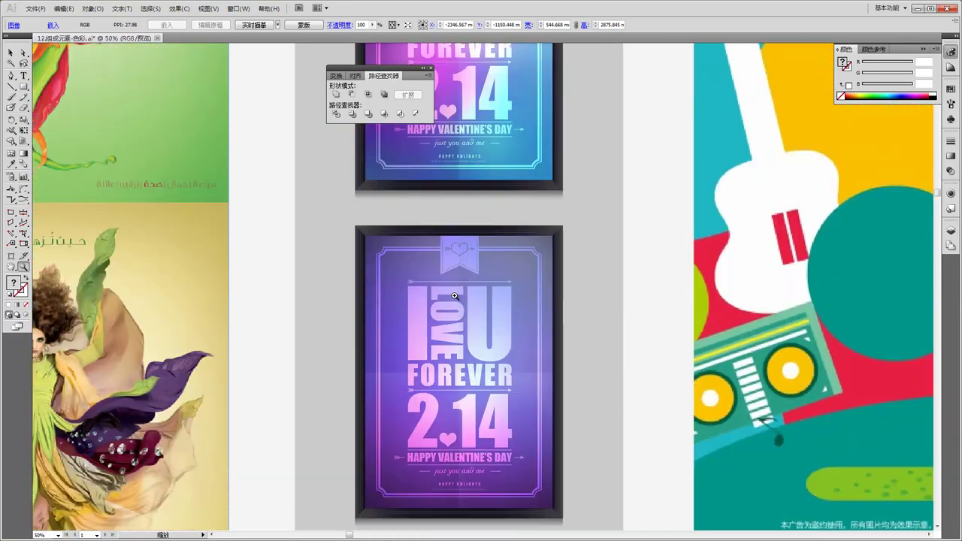
scroll(449, 342, down, 5)
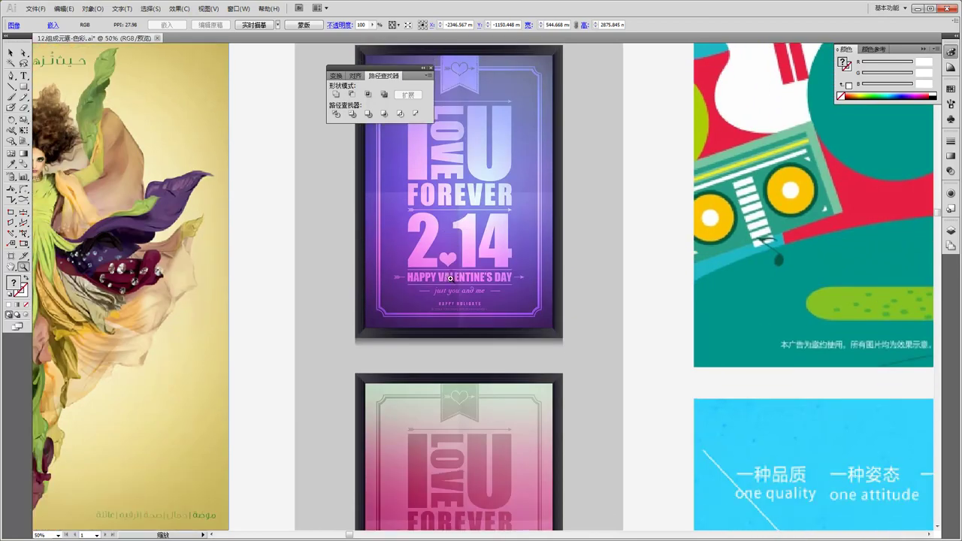
scroll(450, 272, down, 5)
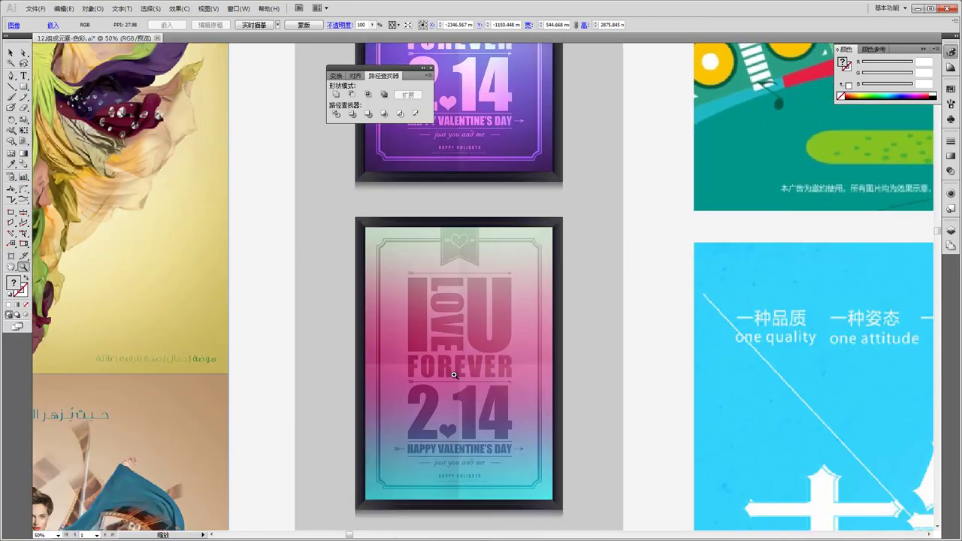
scroll(454, 371, down, 4)
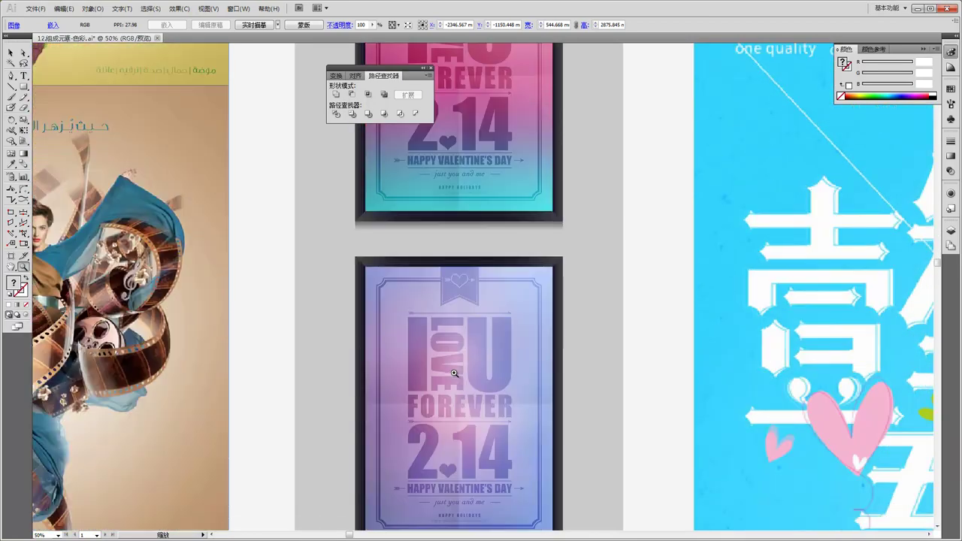
- Go back up the Valentine's Day series and compare the red and cream poster with the white and pink version
scroll(450, 365, up, 11)
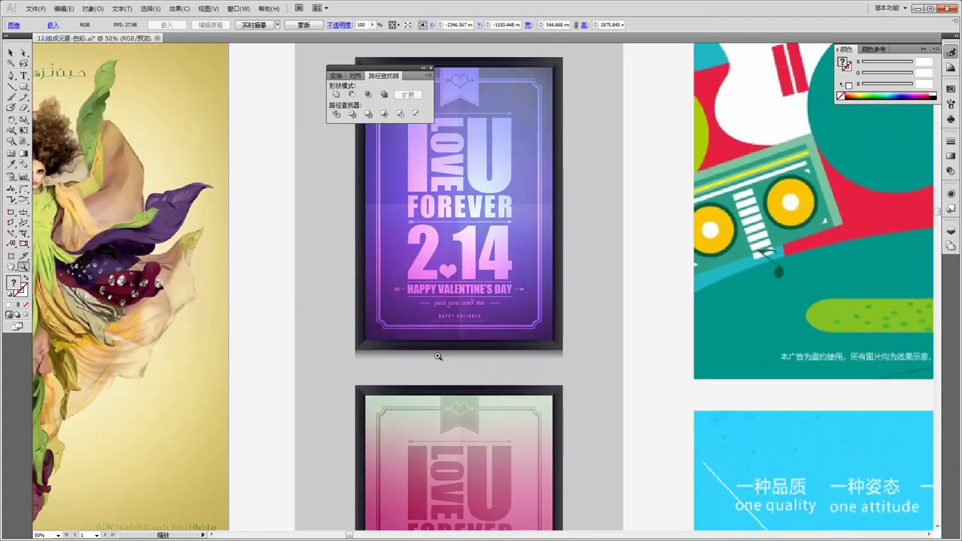
scroll(438, 356, up, 12)
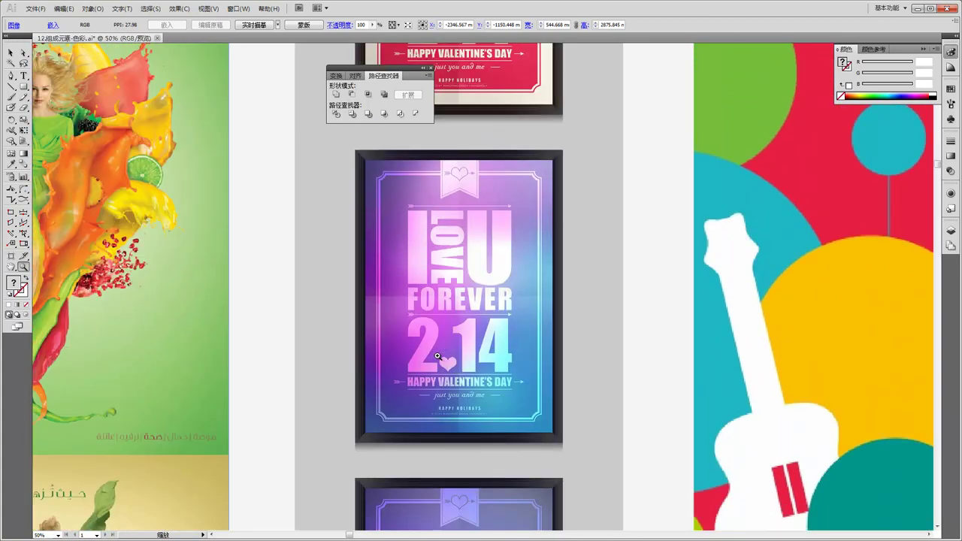
scroll(437, 355, up, 7)
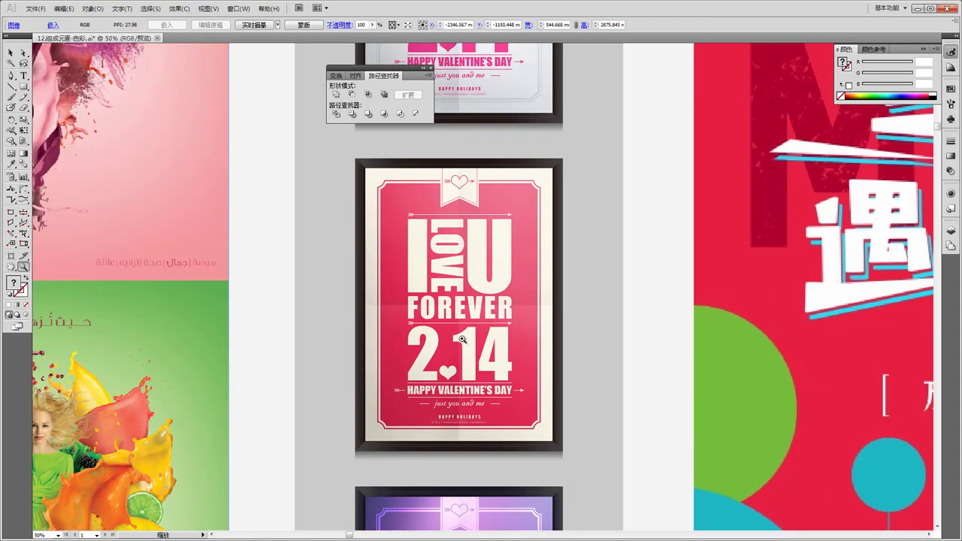
scroll(490, 332, up, 3)
click(12, 53)
scroll(427, 377, down, 3)
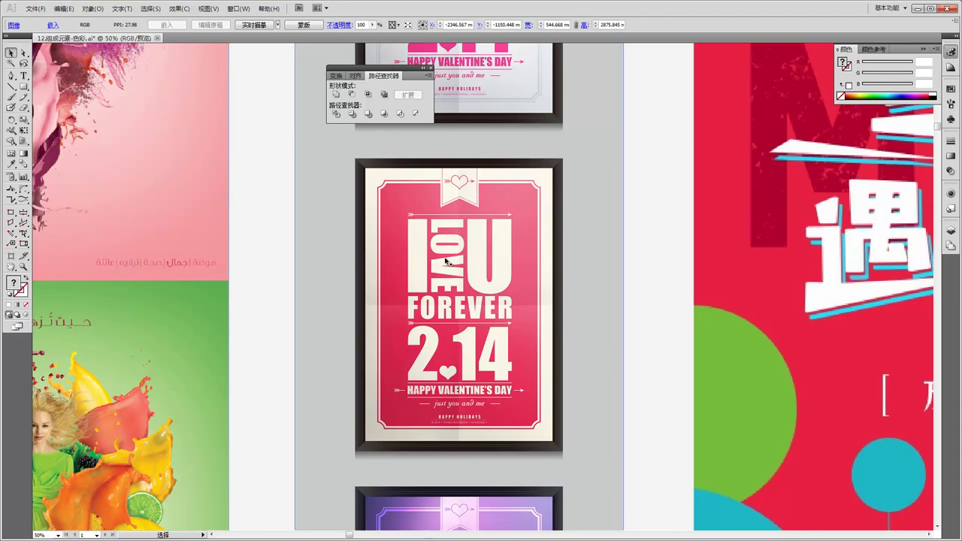
scroll(406, 272, up, 2)
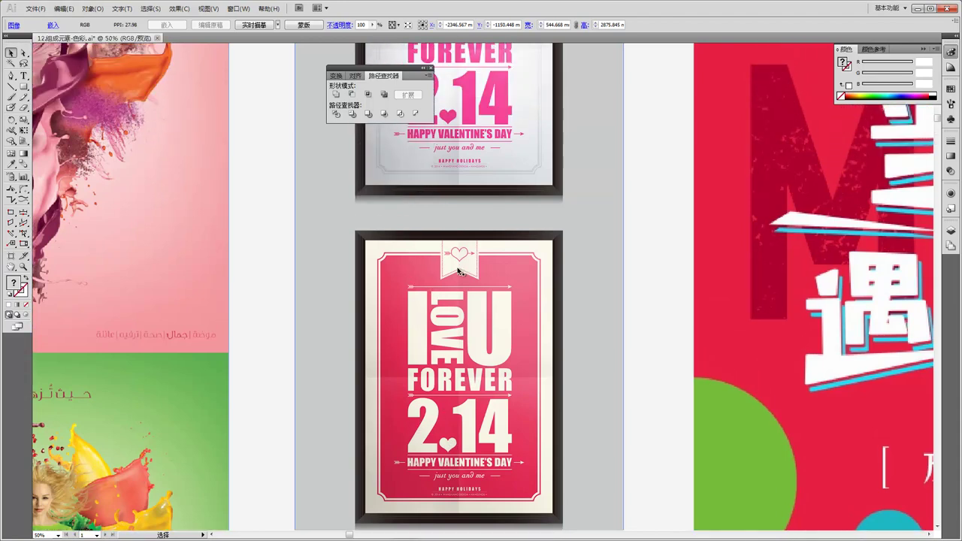
- Study the framed 2.14 posters from the red and cream version through the purple, pink-to-turquoise and lavender color schemes
scroll(463, 300, up, 1)
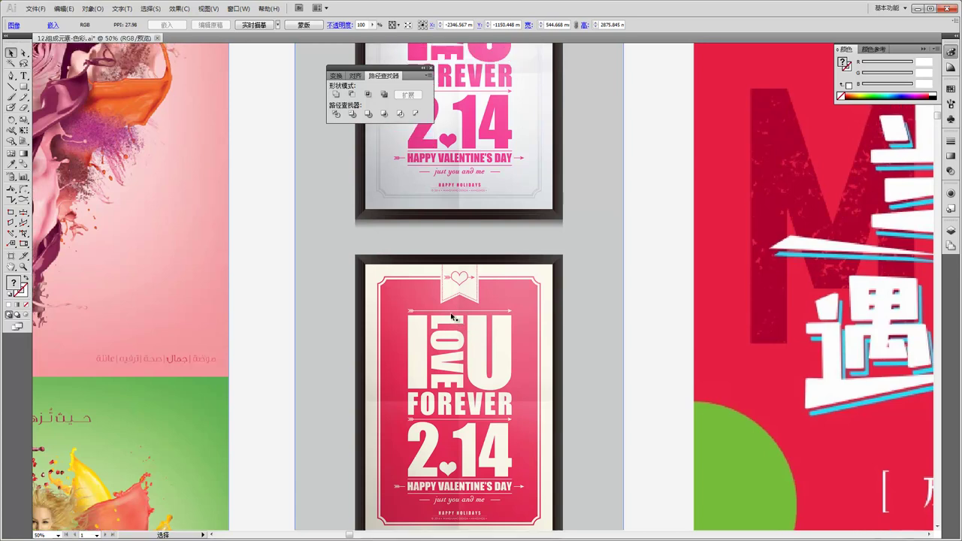
scroll(443, 320, up, 1)
scroll(460, 293, down, 2)
scroll(434, 331, down, 10)
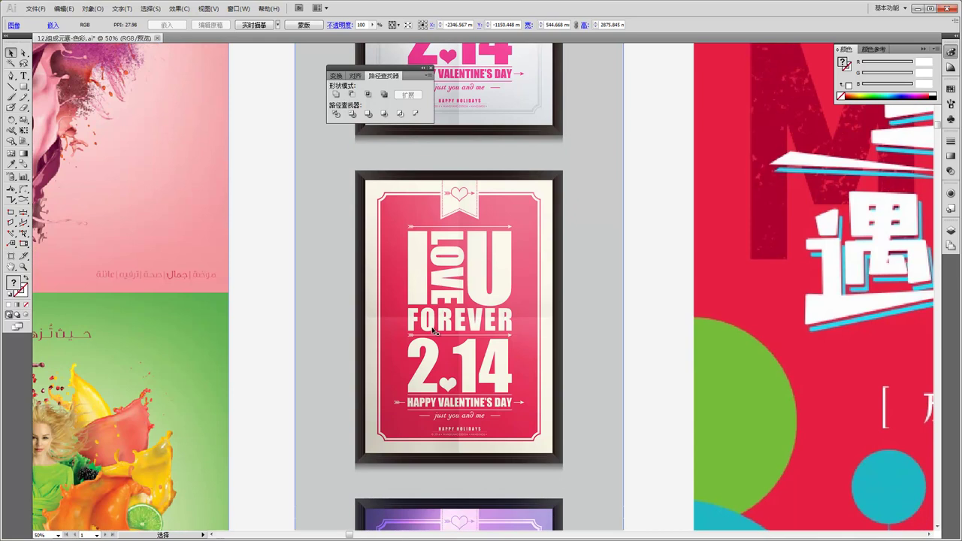
scroll(445, 328, down, 8)
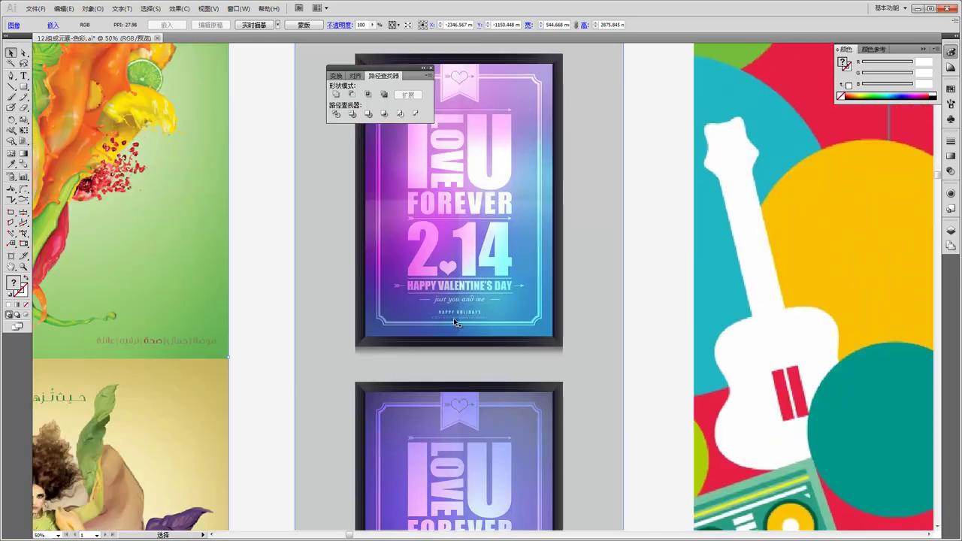
scroll(458, 316, down, 7)
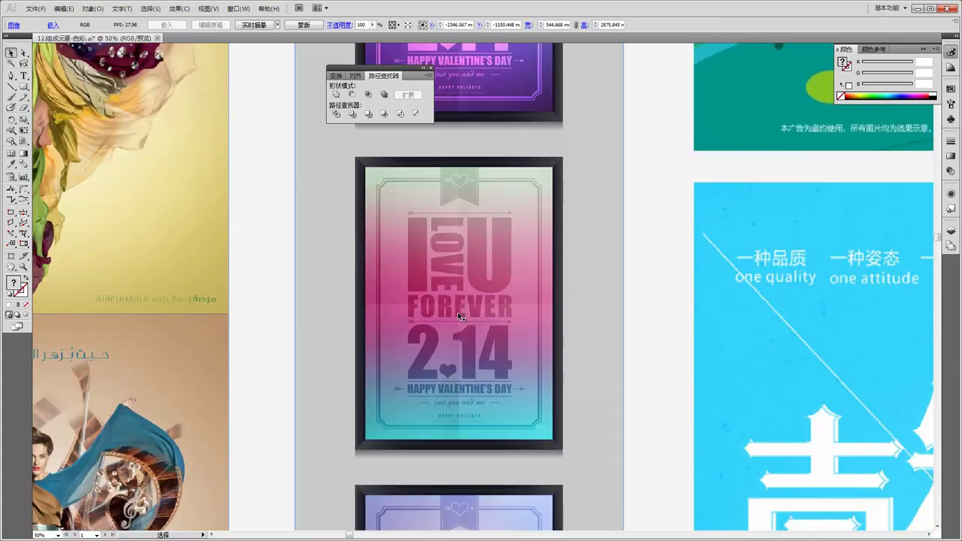
scroll(460, 316, down, 2)
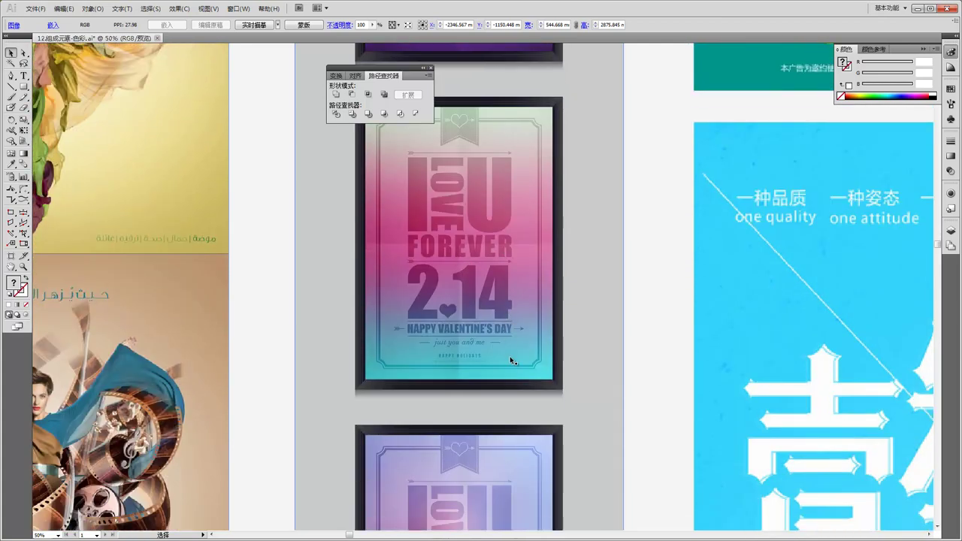
scroll(511, 359, down, 5)
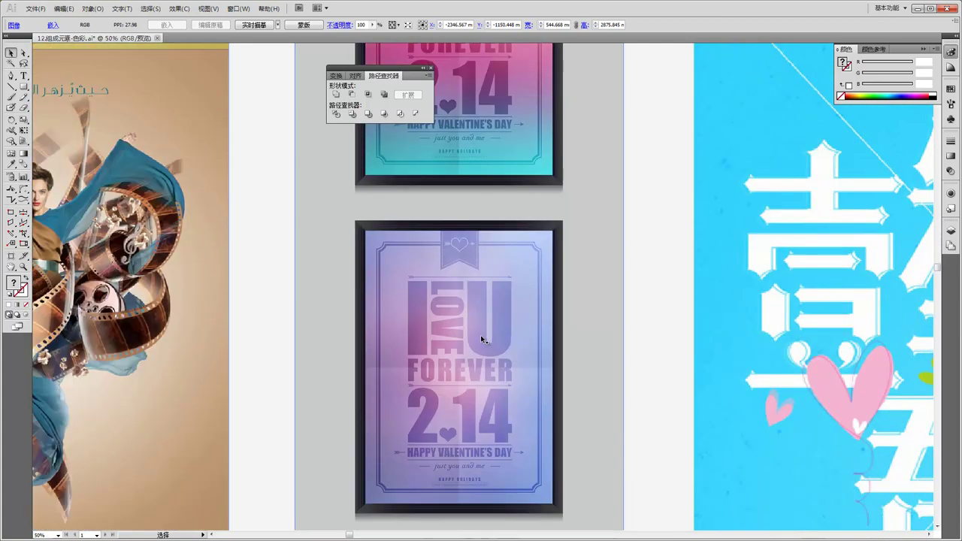
scroll(483, 339, down, 3)
- Zoom out to 25% and review the Valentine's 2.14 series from its first posters alongside the neighboring samples
scroll(471, 348, up, 6)
scroll(462, 341, up, 12)
scroll(463, 345, up, 1)
scroll(463, 346, down, 2)
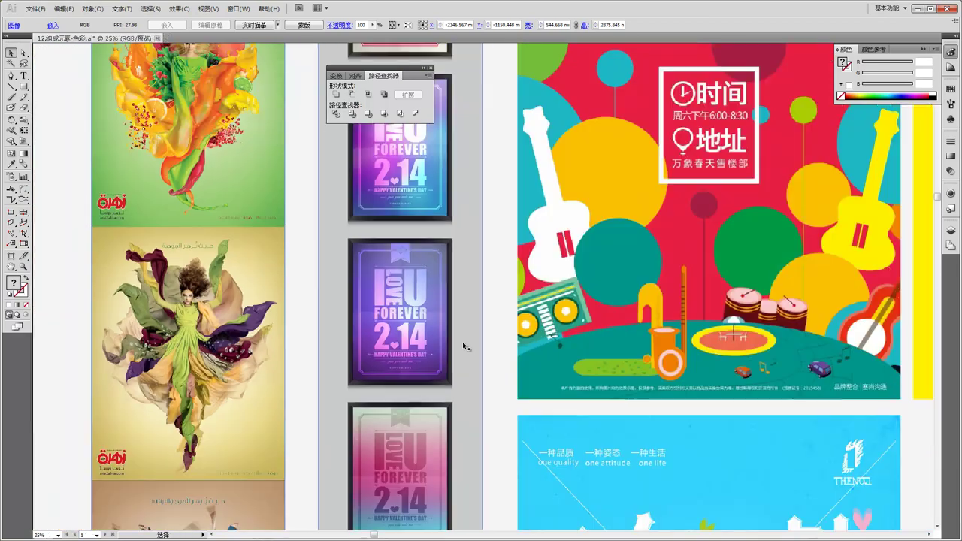
scroll(449, 340, up, 10)
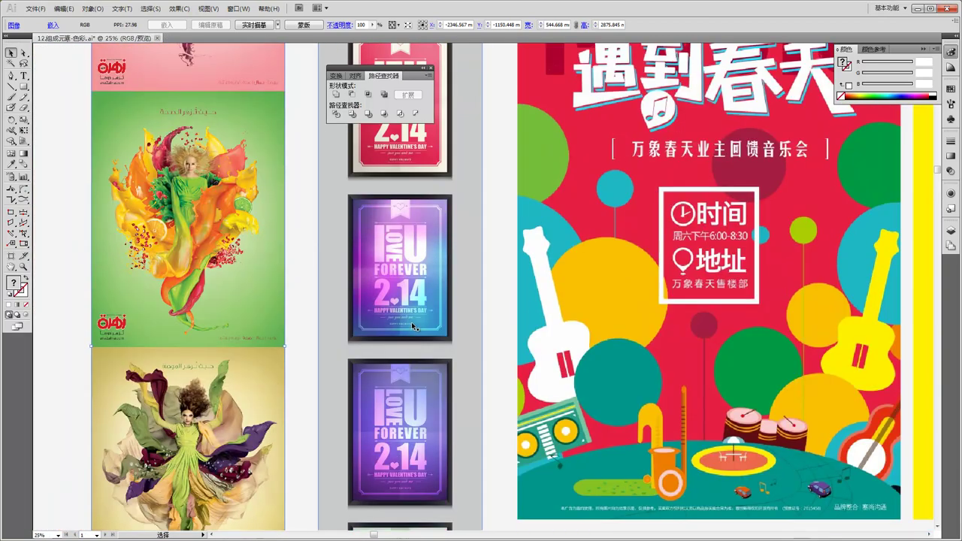
scroll(401, 266, up, 3)
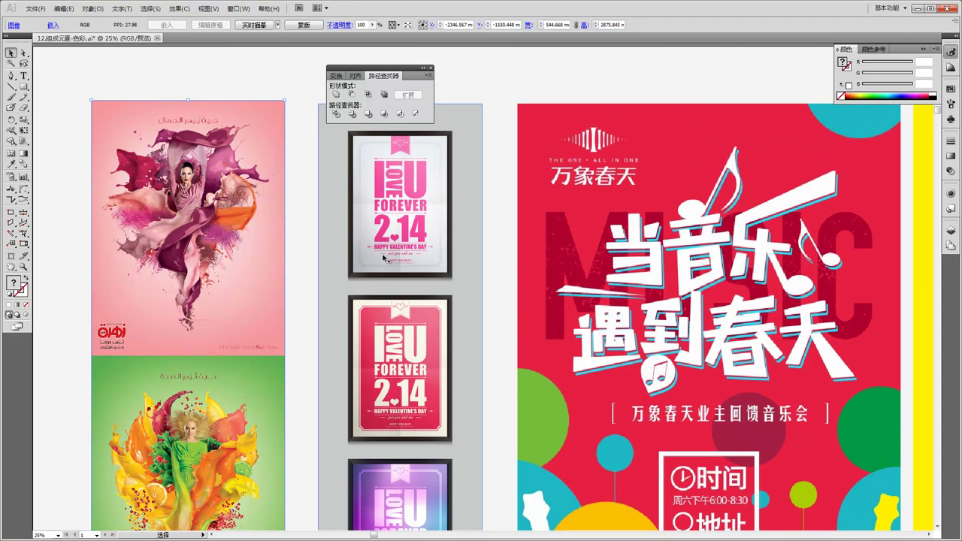
scroll(389, 282, down, 2)
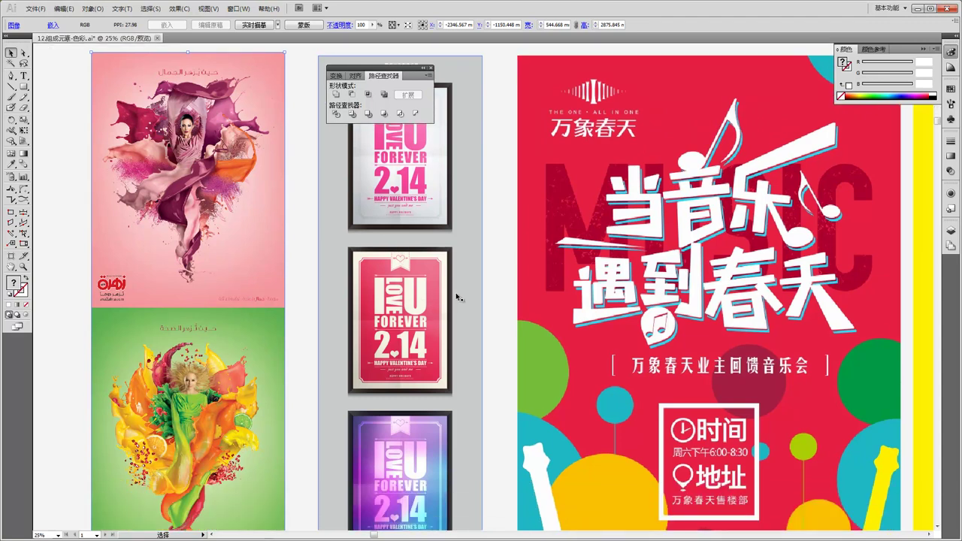
- Bring the red 当音乐遇到春天 music poster into view at 16.67% and study its overall color scheme
drag(693, 353, 501, 293)
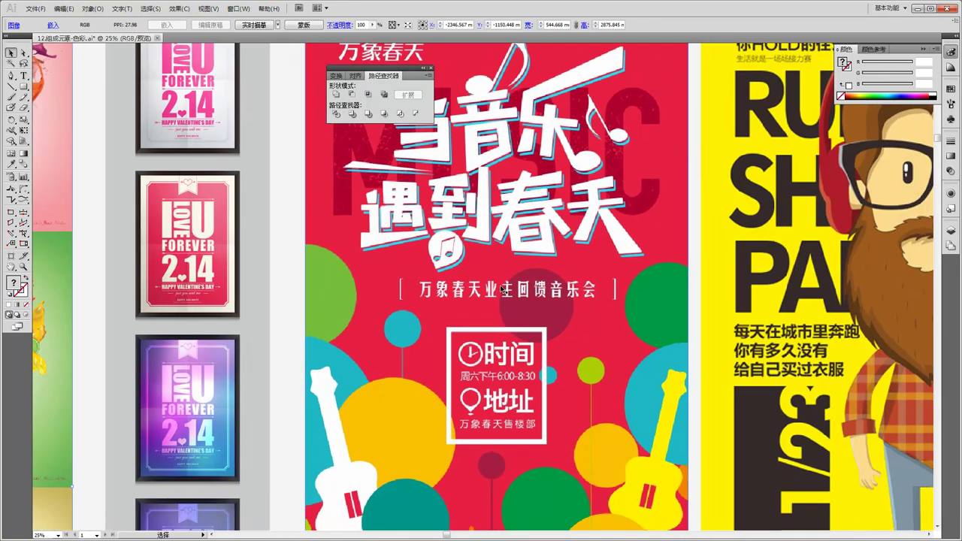
scroll(501, 288, down, 1)
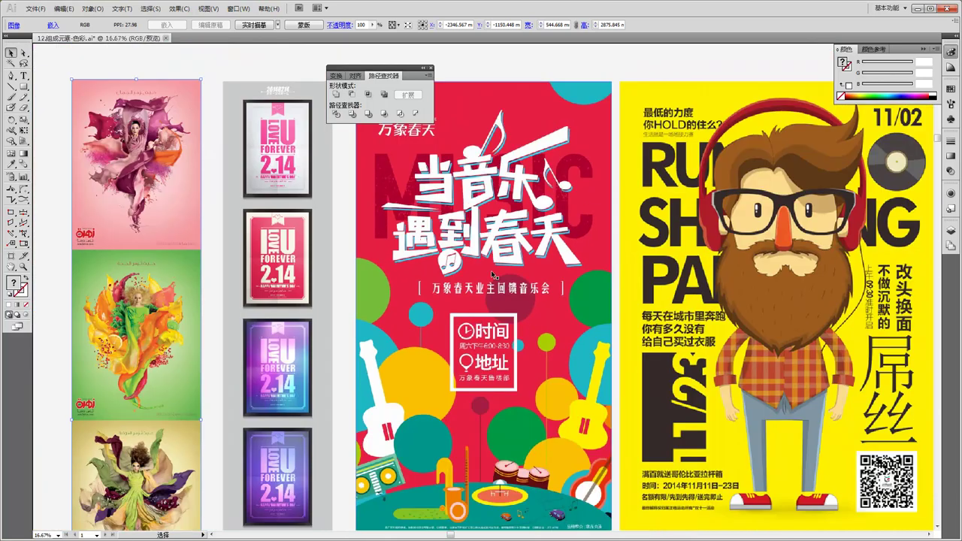
scroll(487, 304, down, 2)
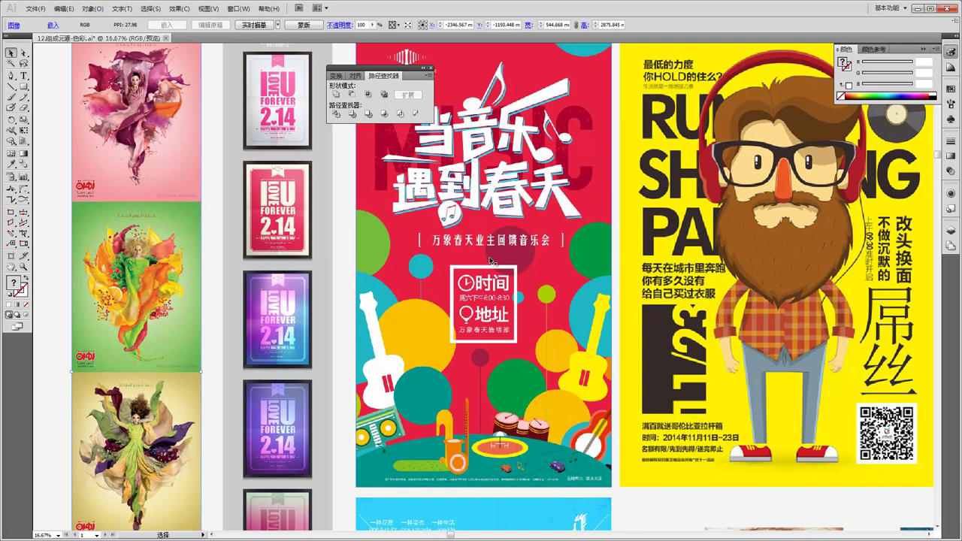
scroll(511, 256, down, 3)
scroll(509, 255, up, 3)
scroll(496, 246, up, 3)
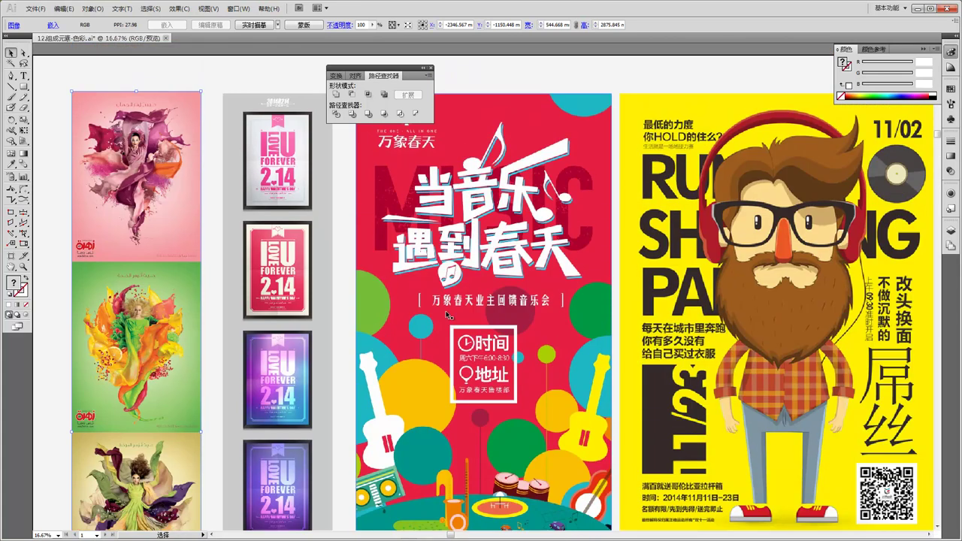
scroll(458, 337, down, 2)
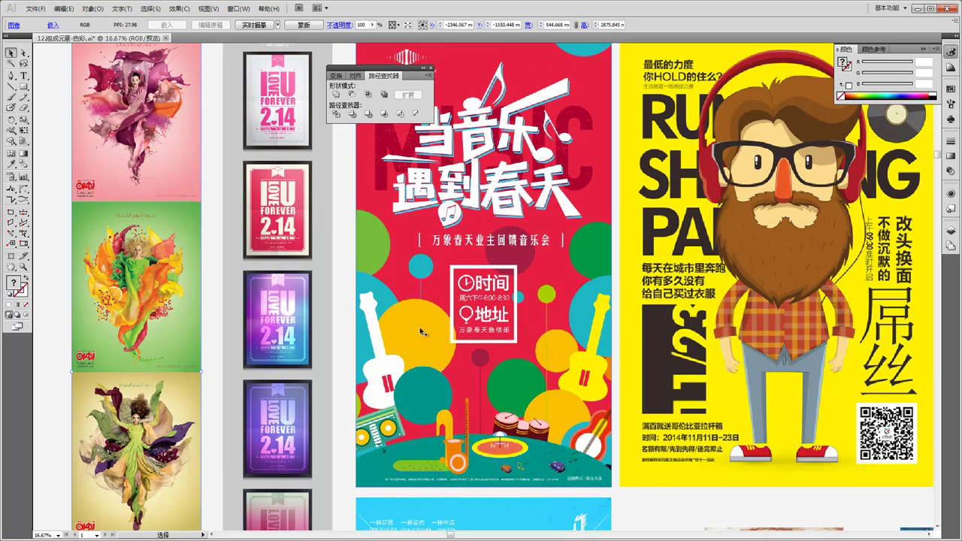
scroll(462, 344, up, 3)
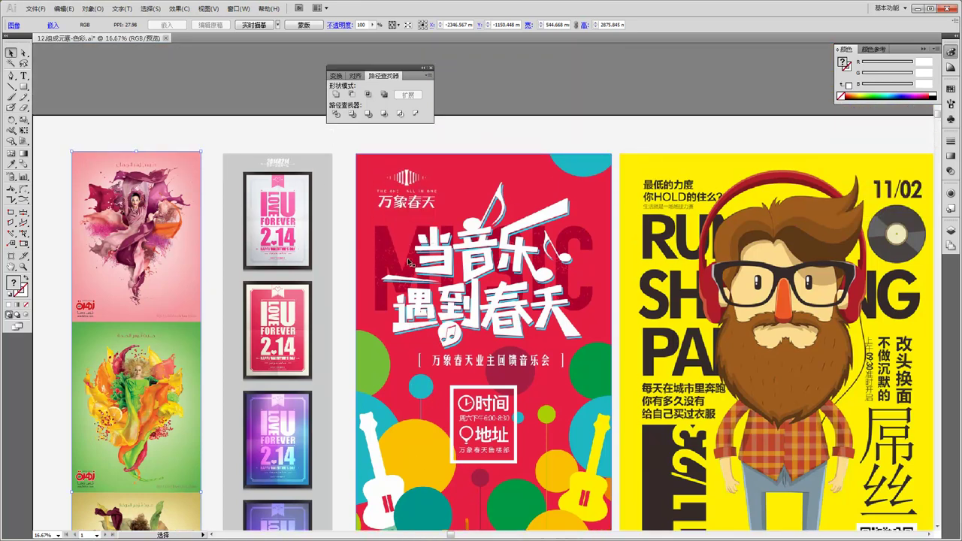
scroll(554, 383, down, 3)
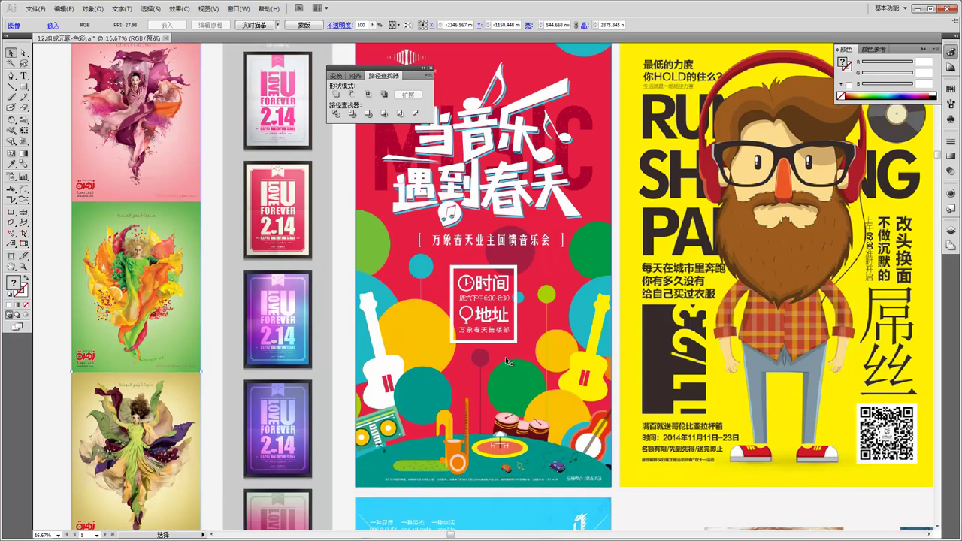
scroll(502, 361, up, 4)
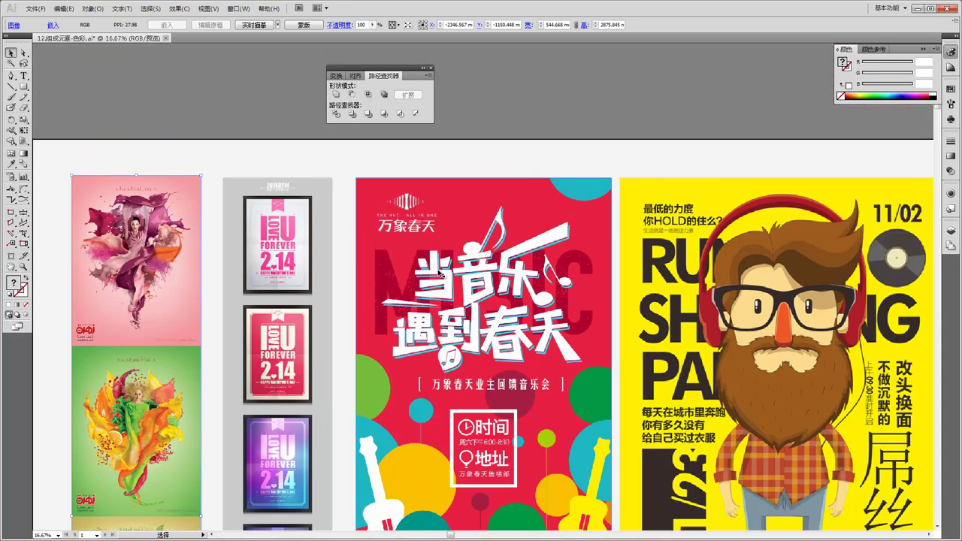
- Zoom in to 25% on the red music poster and examine the colors of its title, circles and instruments
key(ctrl+plus)
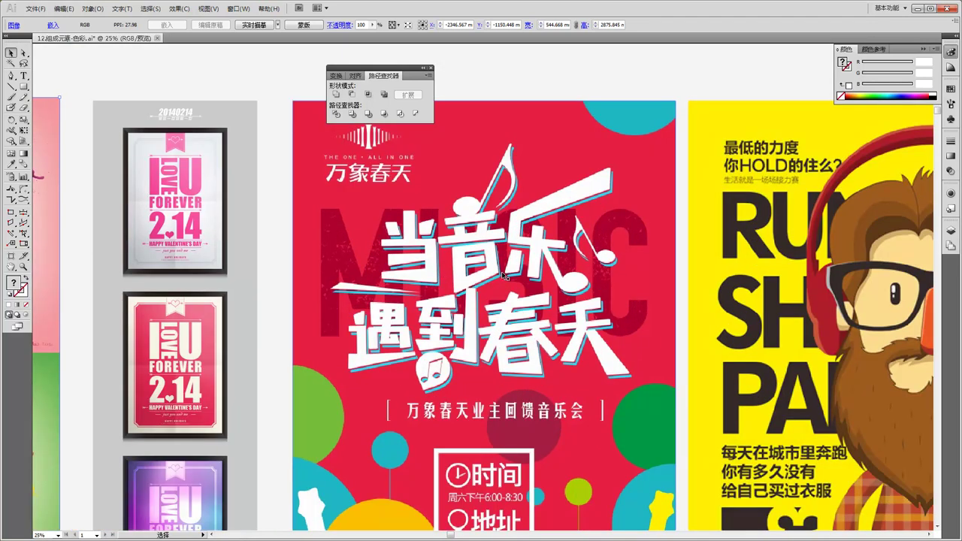
scroll(501, 278, down, 1)
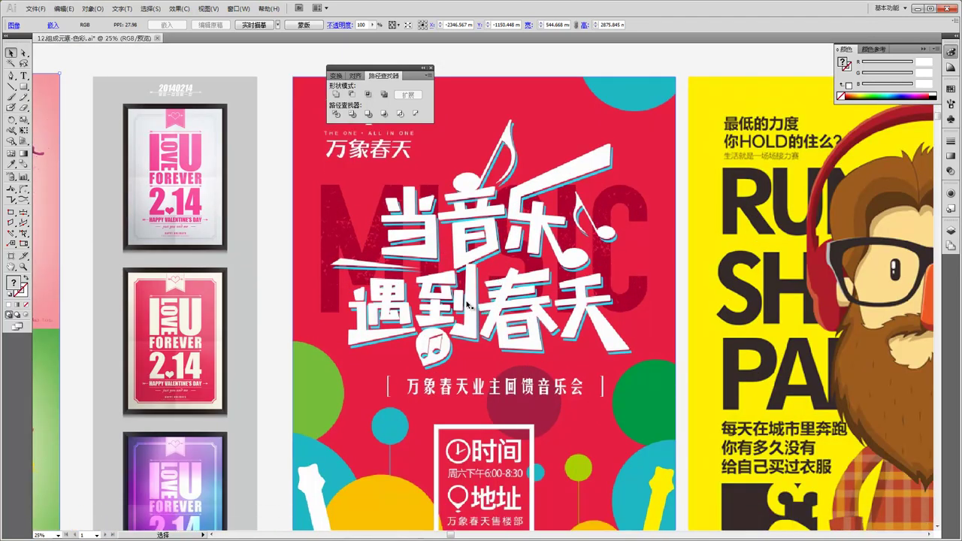
scroll(488, 305, down, 2)
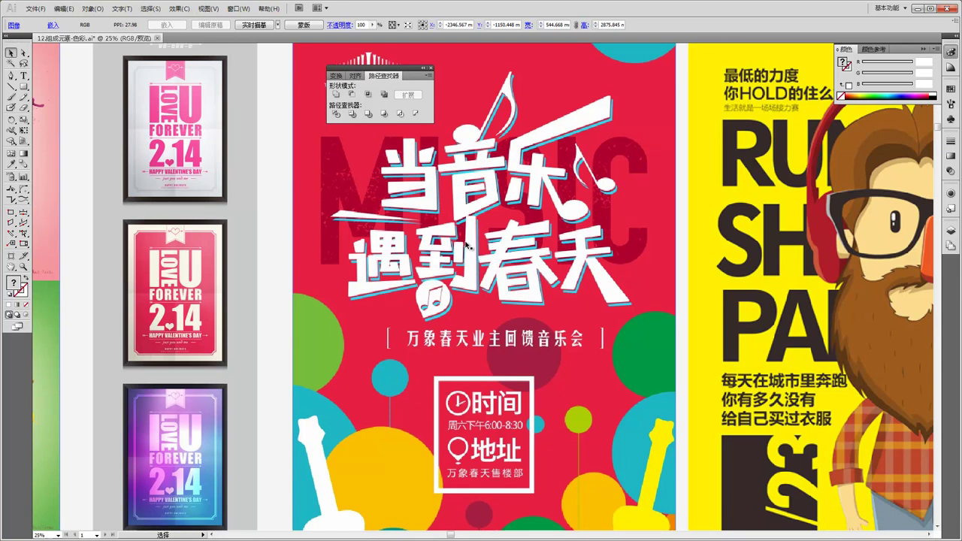
scroll(520, 259, down, 2)
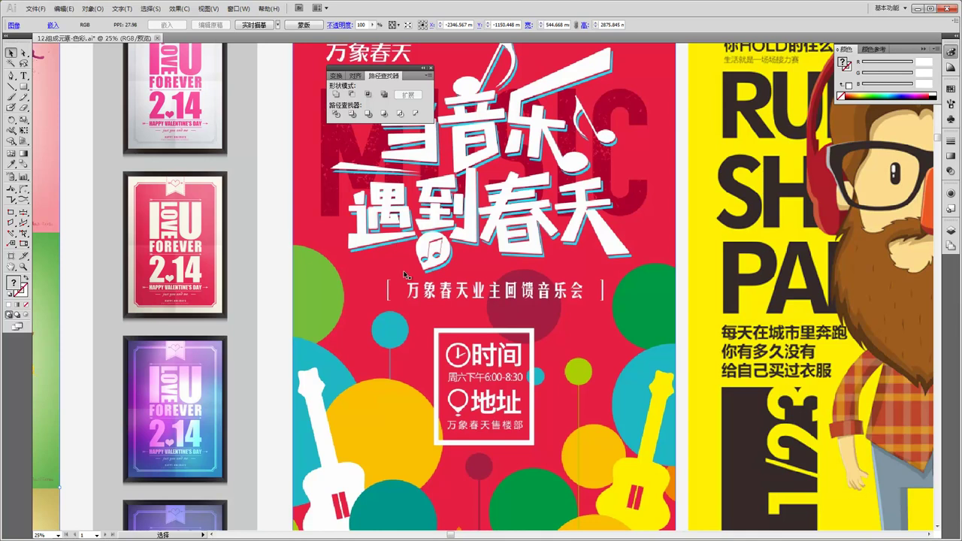
scroll(405, 275, down, 3)
scroll(421, 271, down, 3)
scroll(443, 267, down, 3)
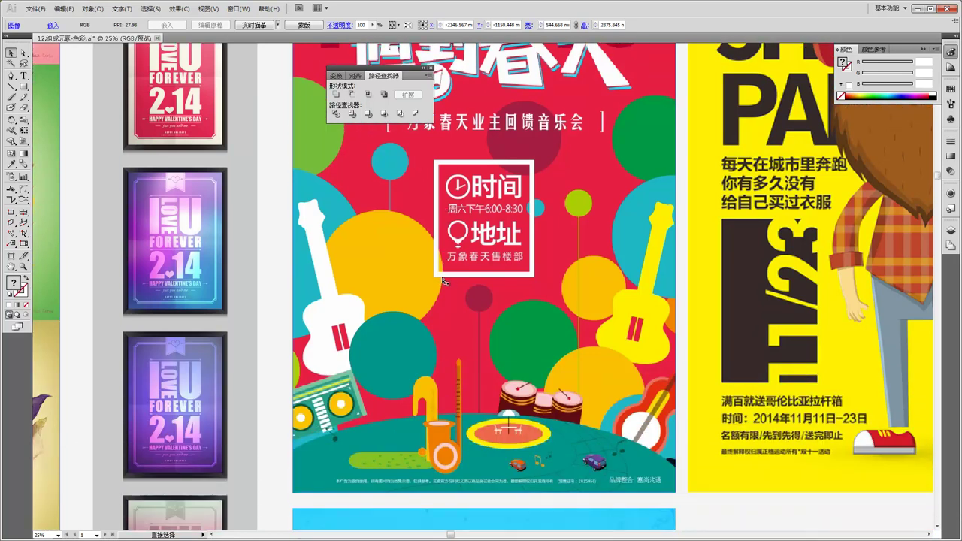
- Zoom out to 12.5% and compare the red music poster's multicolored scheme with the surrounding posters
scroll(444, 280, down, 1)
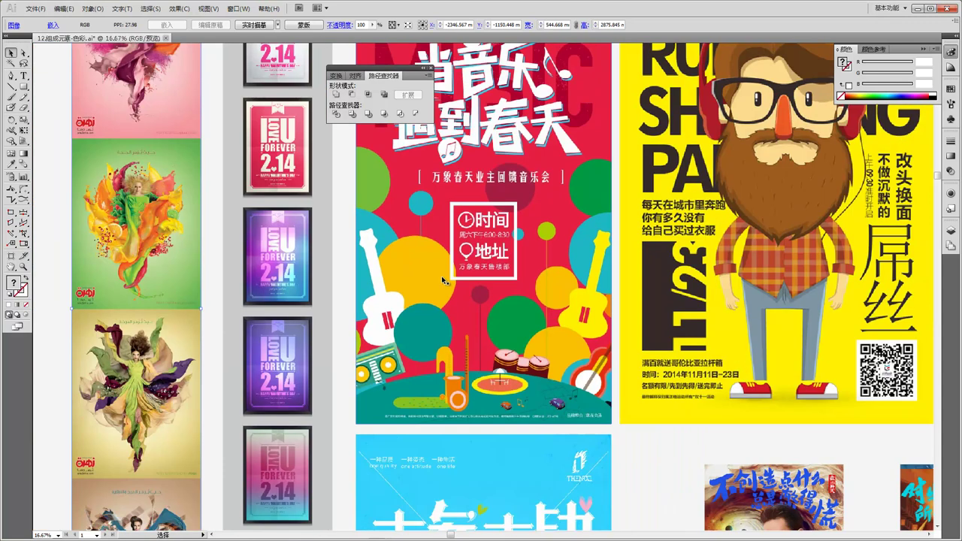
scroll(464, 280, up, 3)
scroll(467, 280, down, 3)
scroll(480, 281, down, 1)
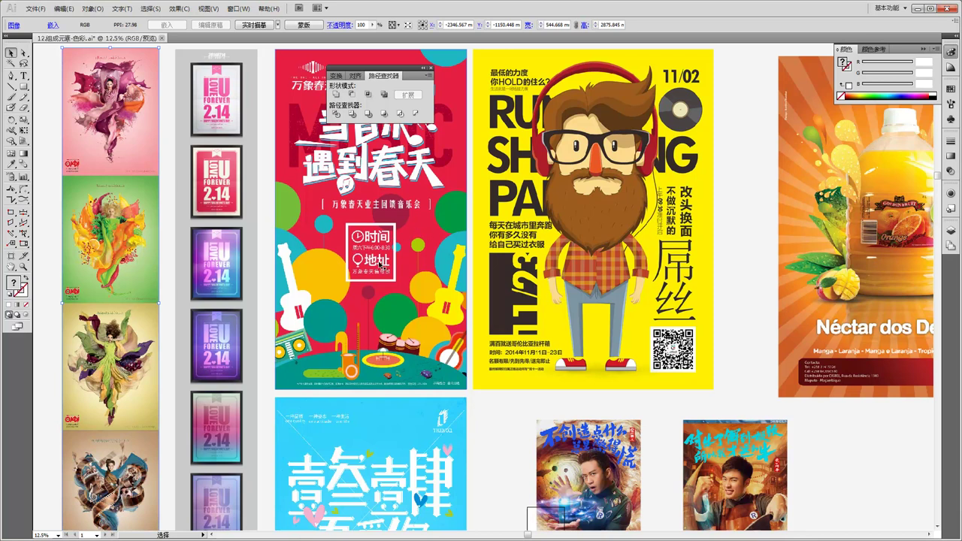
scroll(387, 261, down, 1)
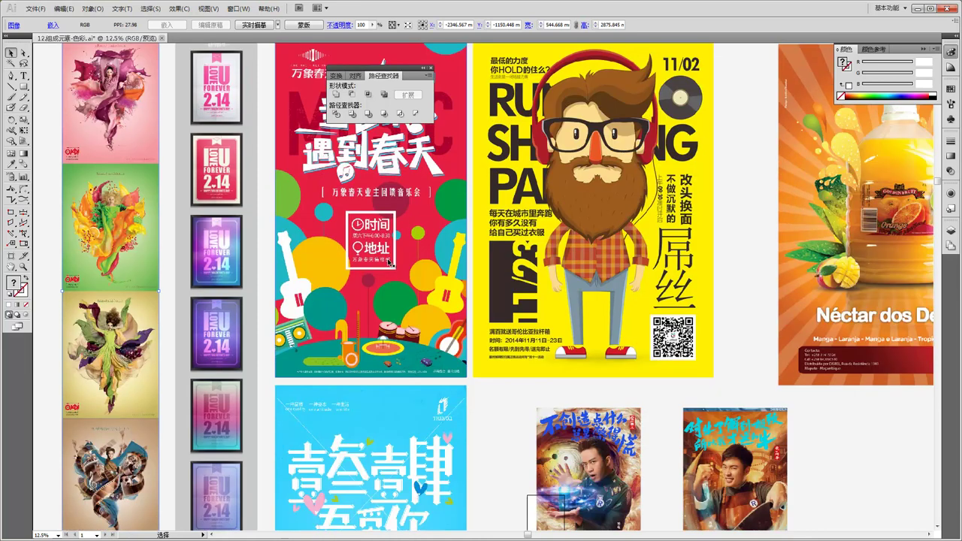
scroll(390, 261, down, 3)
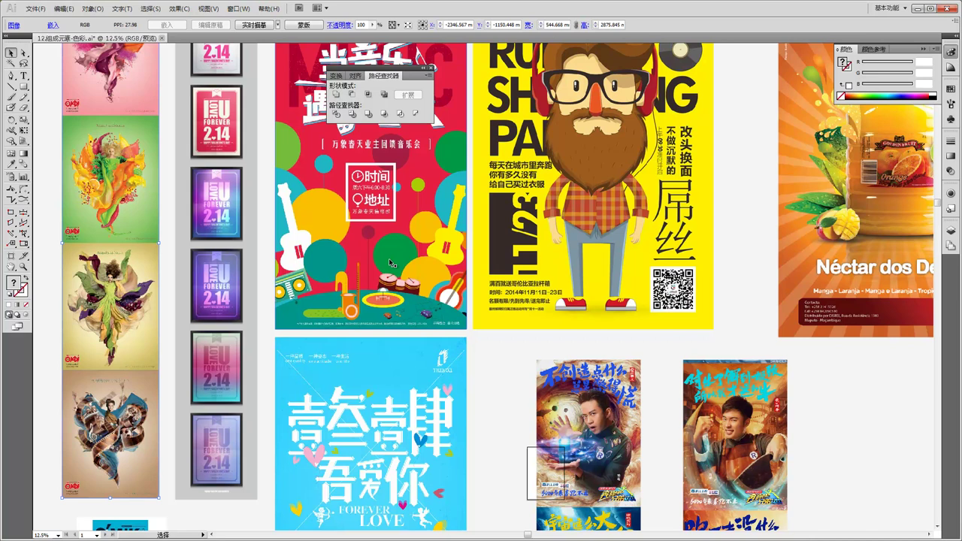
scroll(384, 267, up, 8)
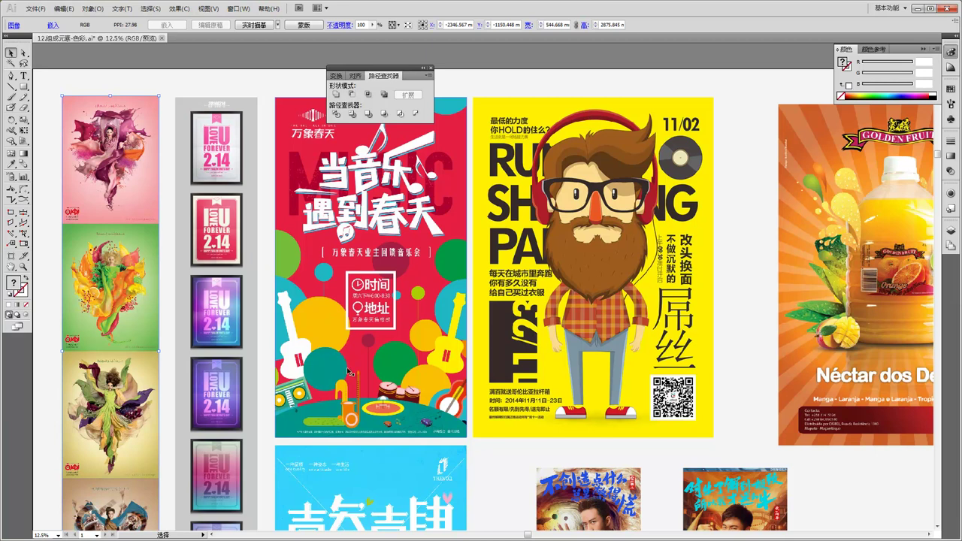
scroll(408, 397, down, 1)
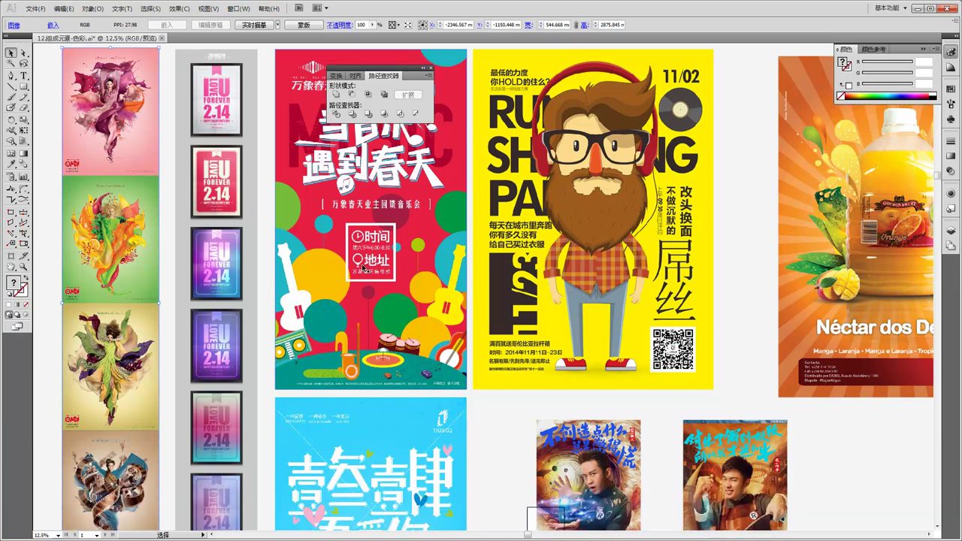
- Examine the color accents of the blue FOREVER LOVE poster below the music poster and select its image
scroll(396, 311, down, 4)
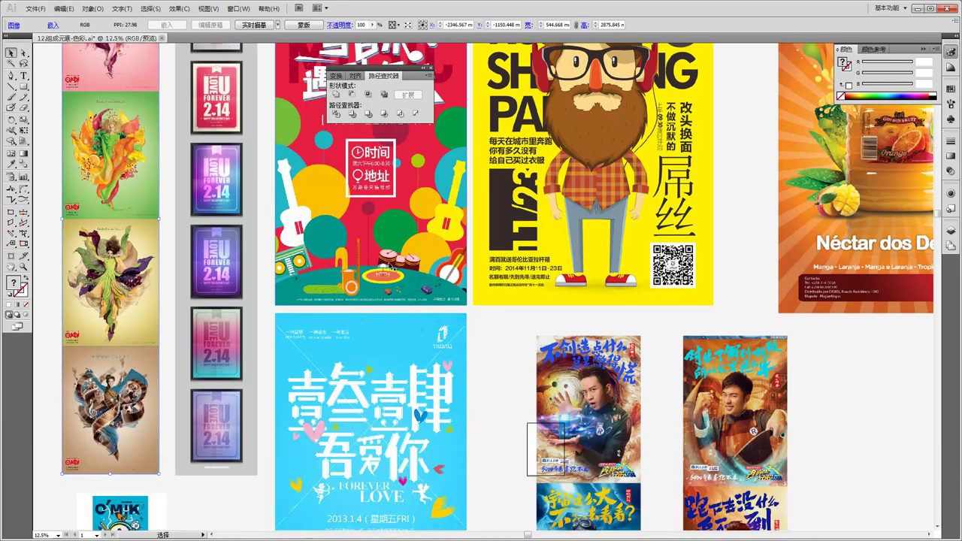
scroll(392, 268, down, 3)
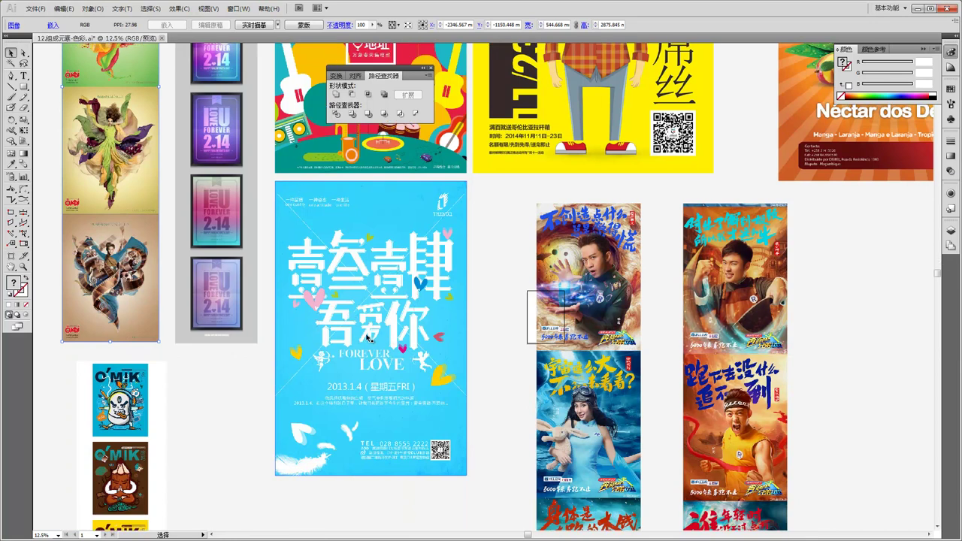
scroll(383, 335, up, 1)
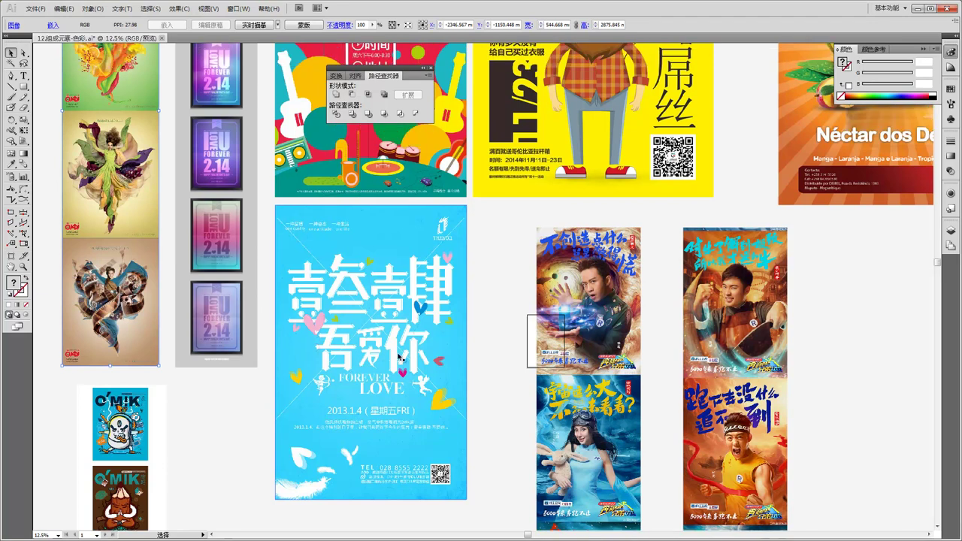
scroll(408, 397, down, 1)
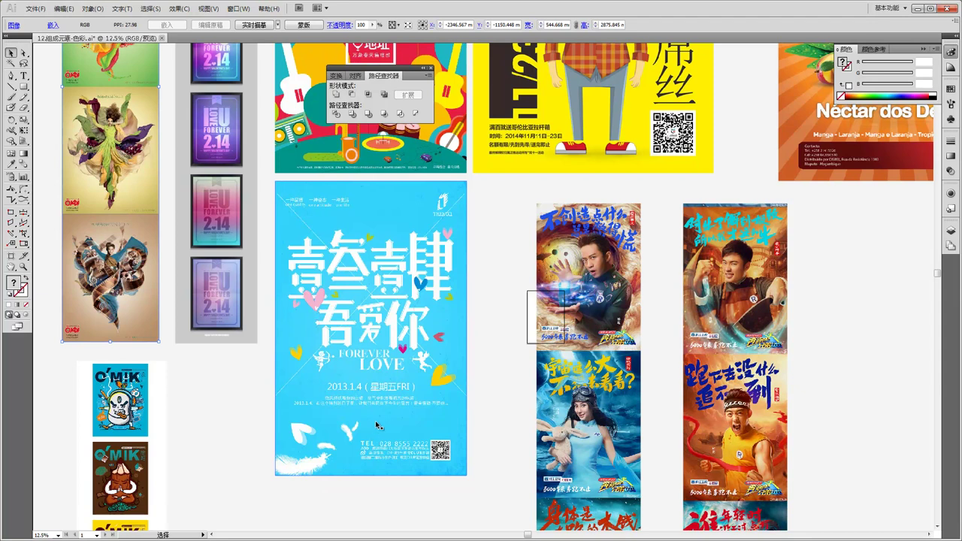
scroll(376, 427, down, 4)
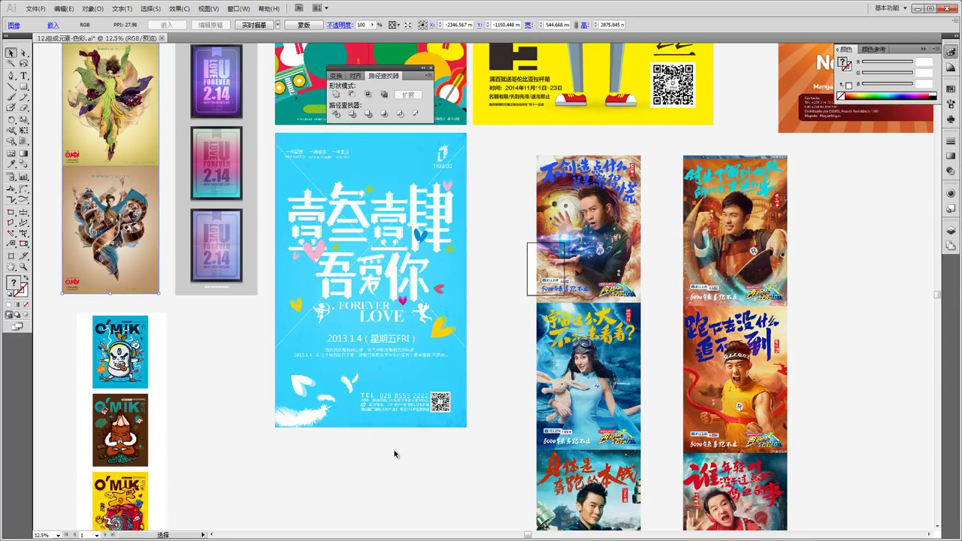
scroll(396, 453, up, 5)
drag(387, 321, 388, 317)
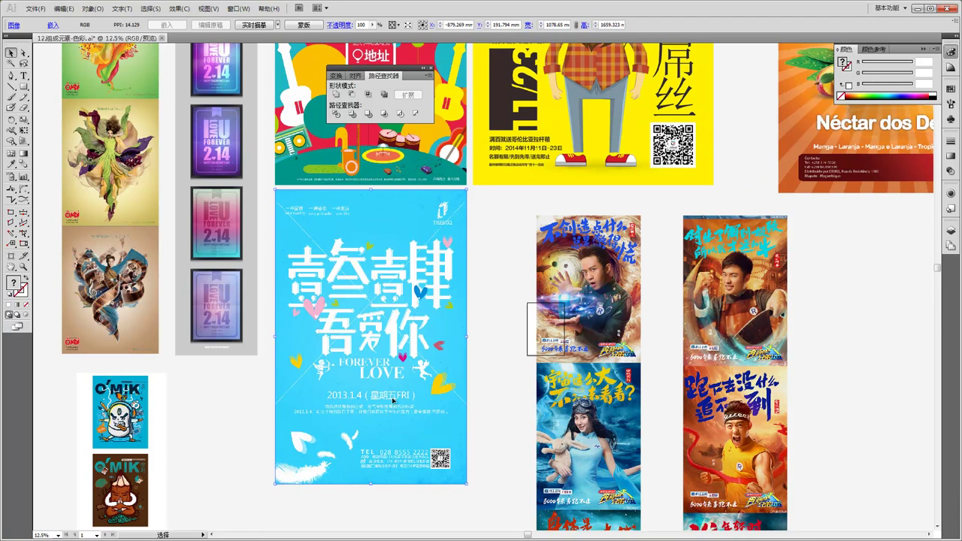
- Shift the blue FOREVER LOVE poster slightly down to Y 211.55 mm, widening the gap below the red music poster, and deselect it
key(z)
click(392, 425)
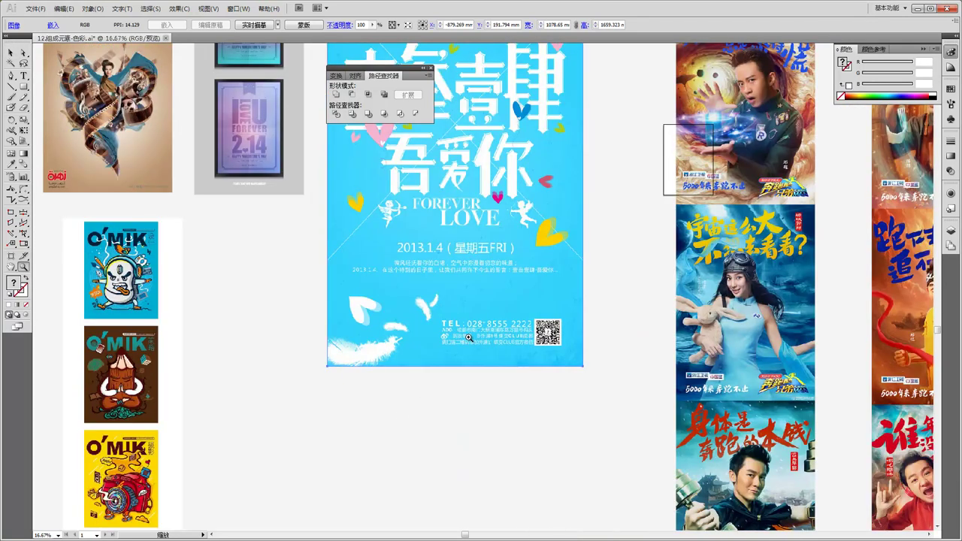
alt+click(451, 324)
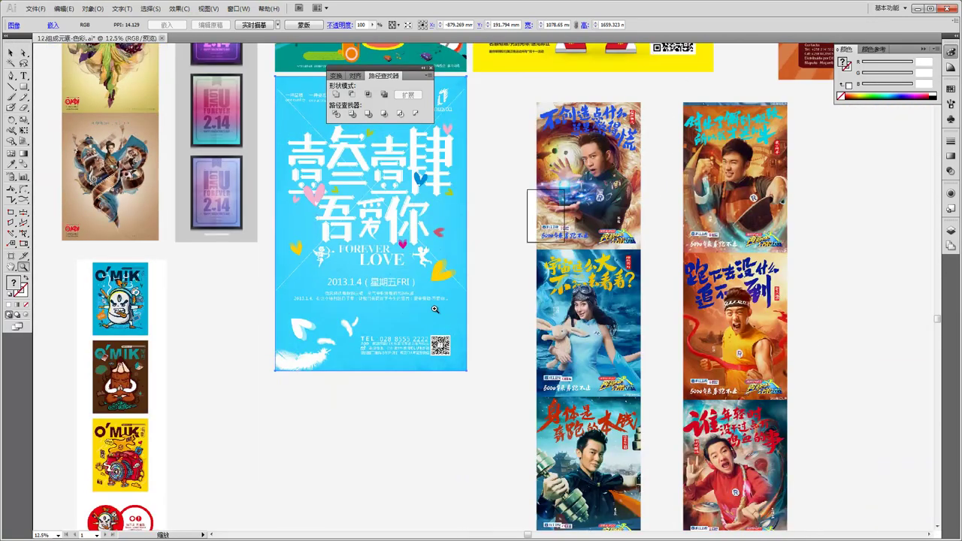
scroll(406, 306, up, 3)
click(11, 52)
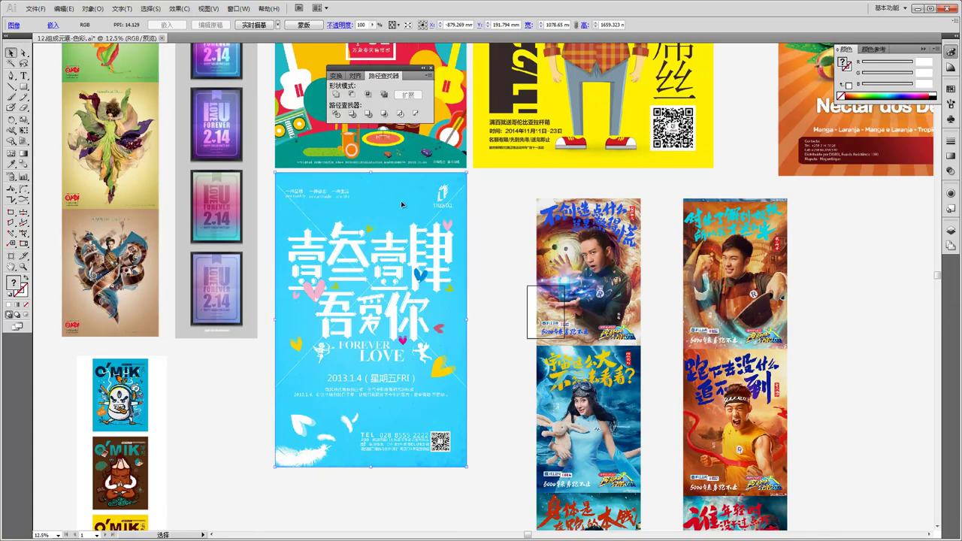
drag(402, 201, 405, 206)
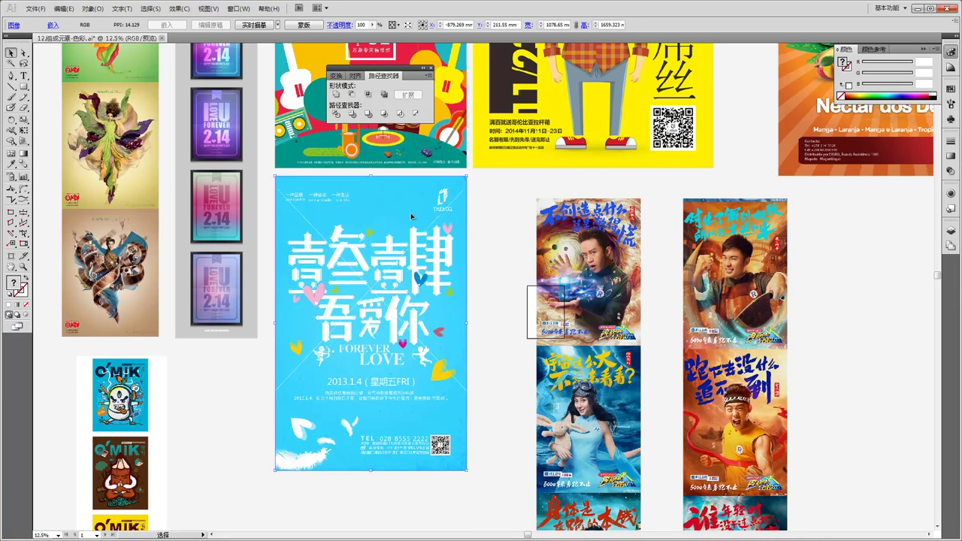
click(483, 294)
drag(387, 262, 391, 243)
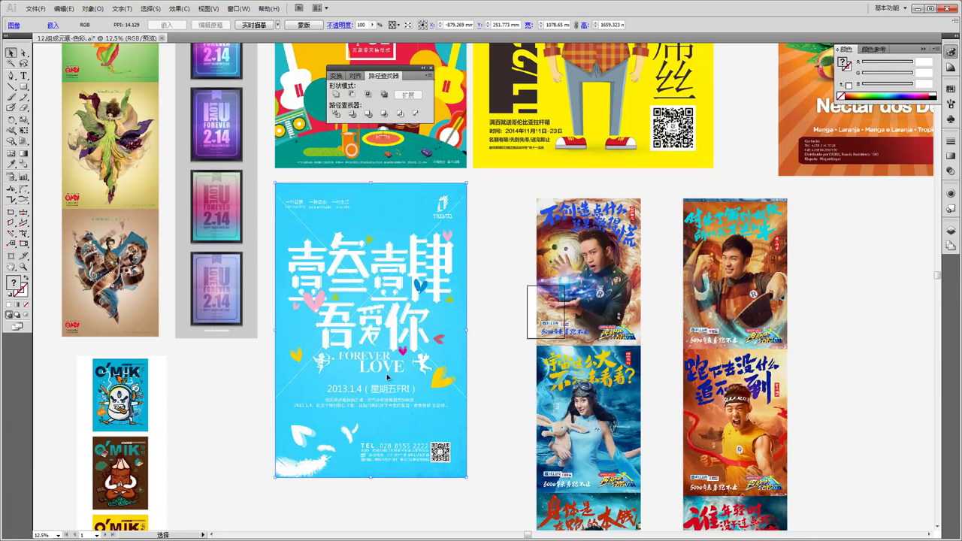
drag(398, 352, 401, 341)
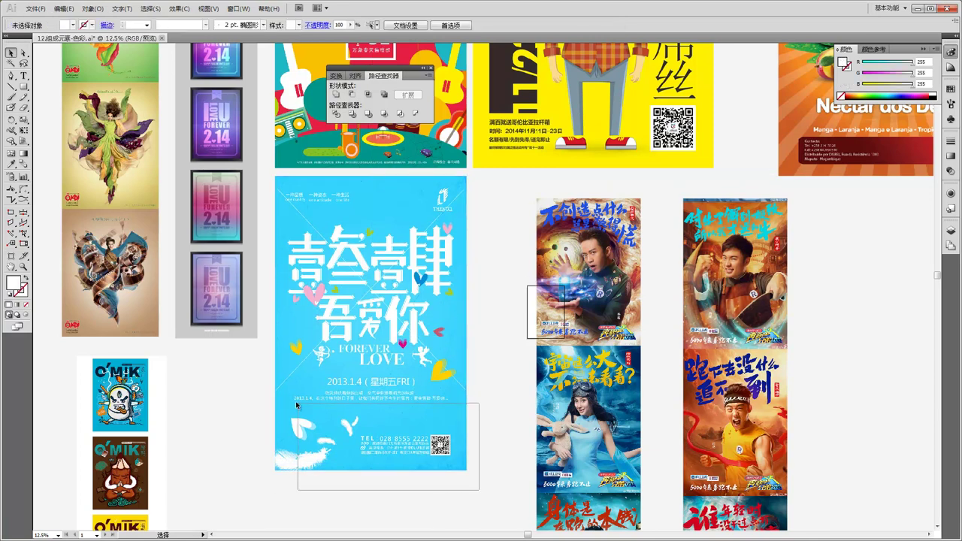
click(385, 507)
- Examine the blue FOREVER LOVE poster at up to 25%, studying its background, white title lettering and small multicolored hearts
scroll(433, 430, up, 1)
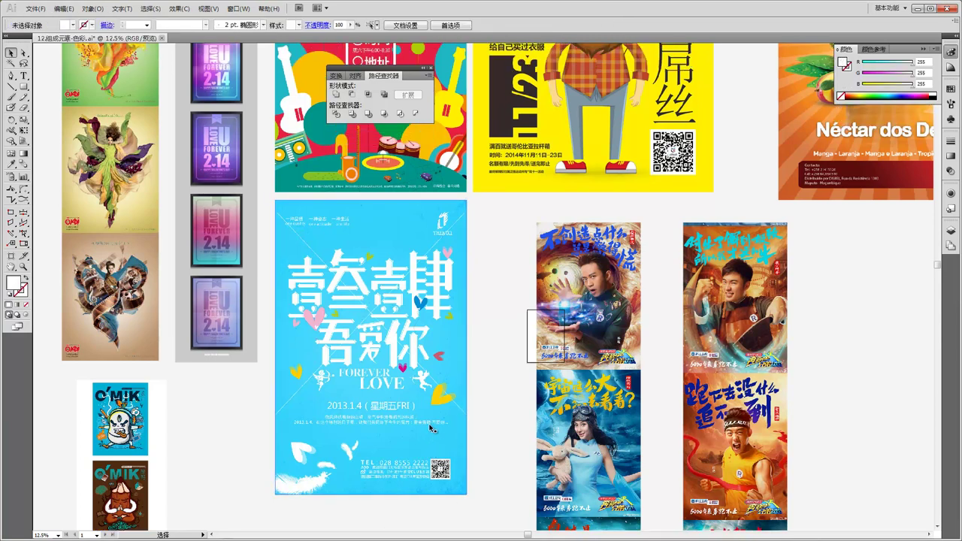
scroll(428, 415, up, 3)
scroll(348, 388, down, 3)
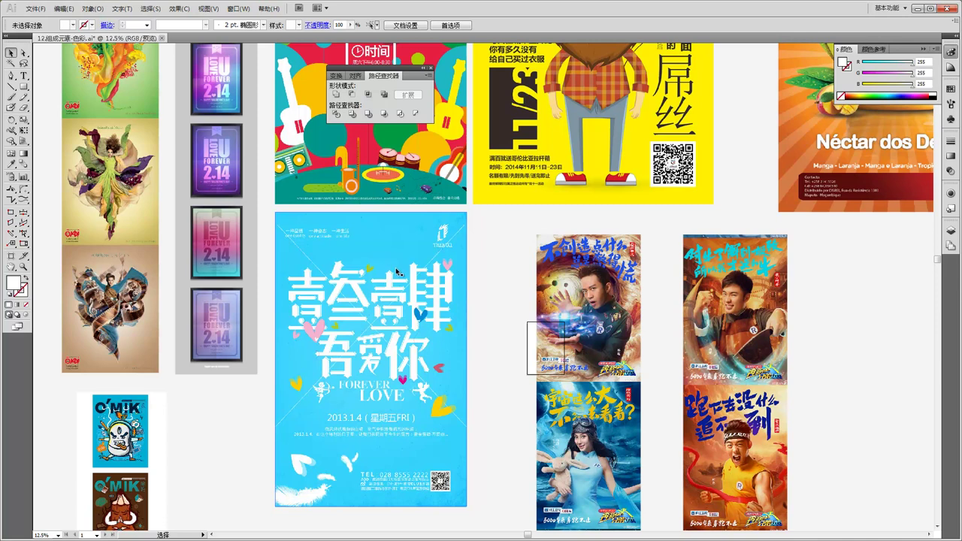
scroll(399, 272, up, 1)
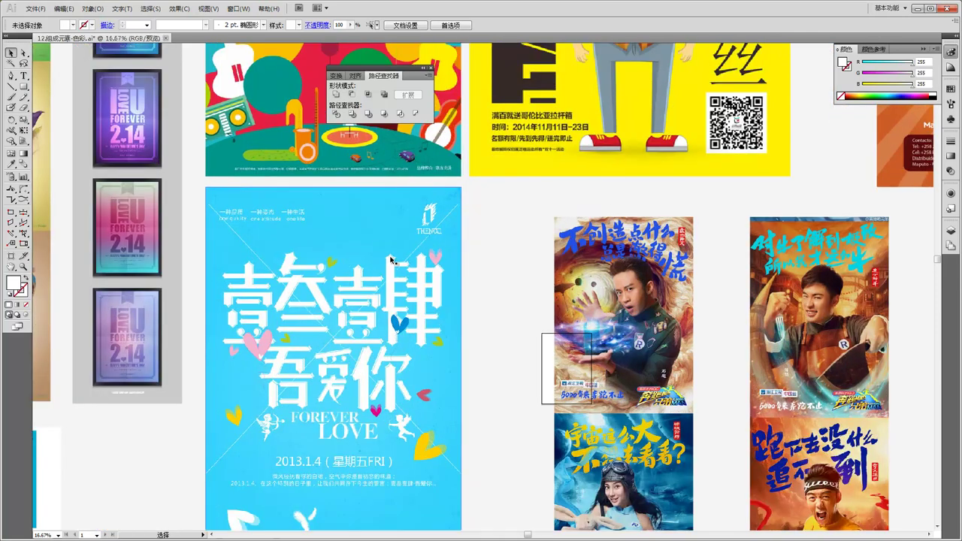
scroll(379, 244, up, 1)
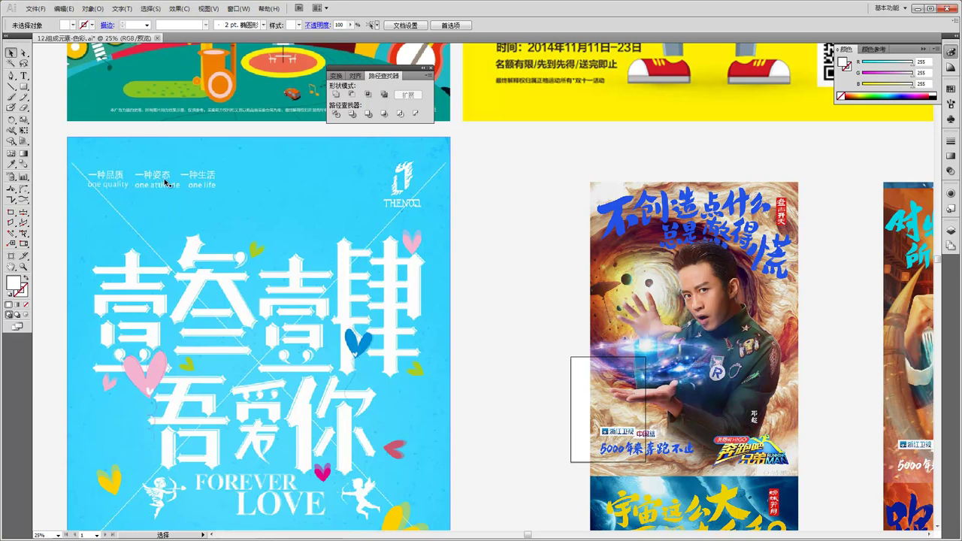
scroll(310, 233, down, 1)
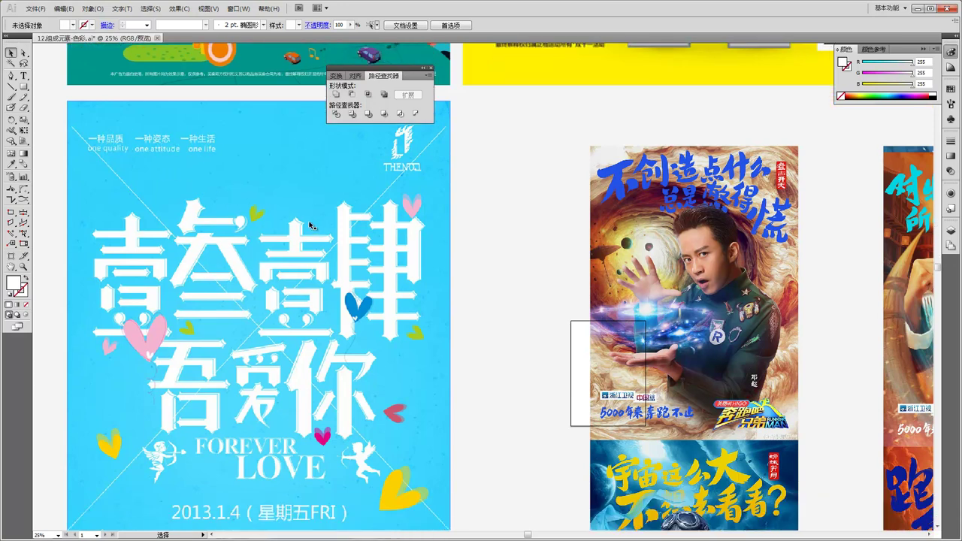
scroll(340, 359, down, 2)
scroll(340, 359, down, 1)
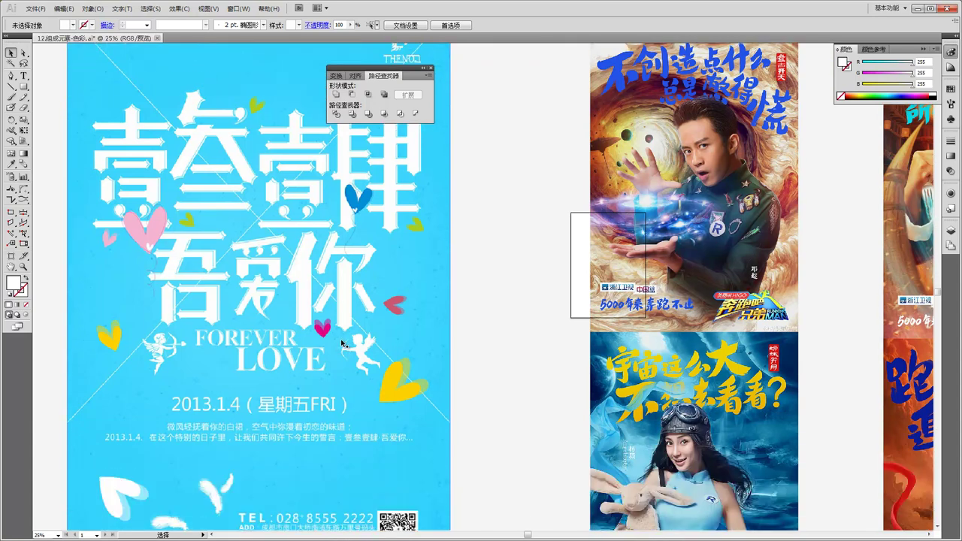
key(a)
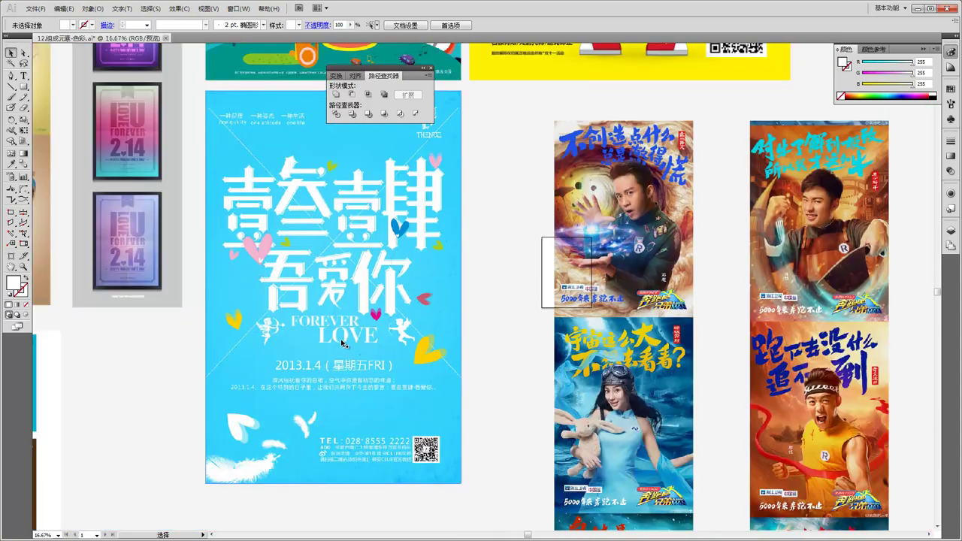
scroll(359, 336, up, 5)
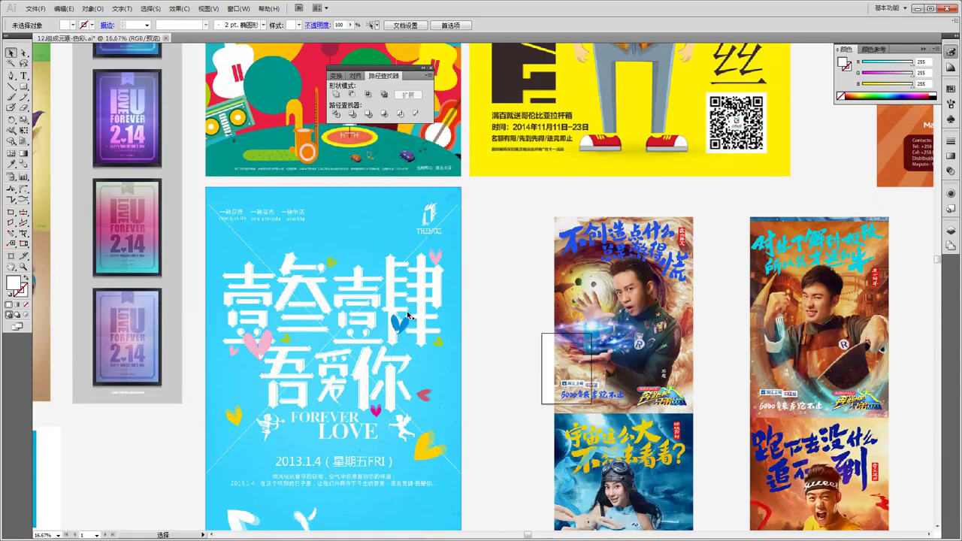
scroll(382, 311, down, 4)
drag(502, 313, 441, 320)
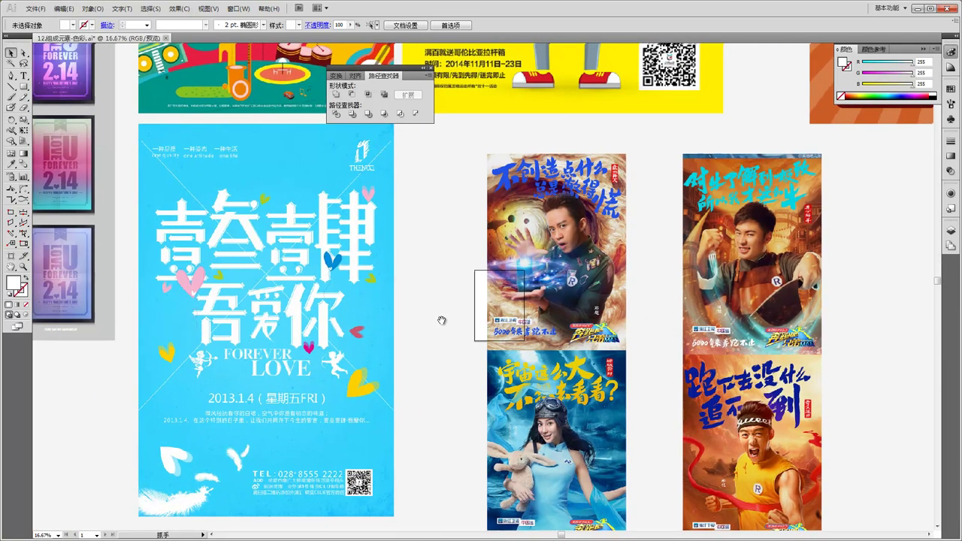
- Compare the blue FOREVER LOVE poster's colors with the red music poster above it, selecting each image in turn
scroll(406, 322, up, 7)
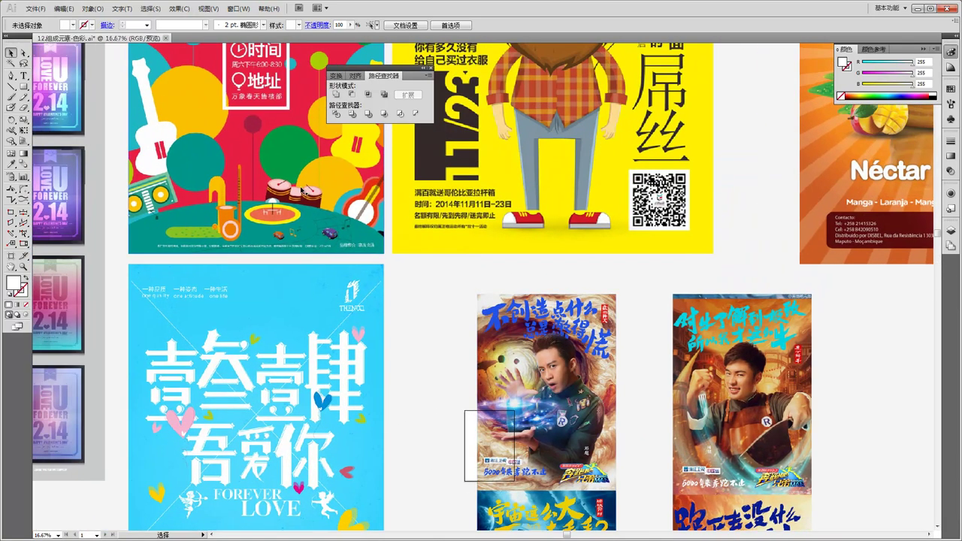
scroll(306, 207, up, 4)
click(317, 335)
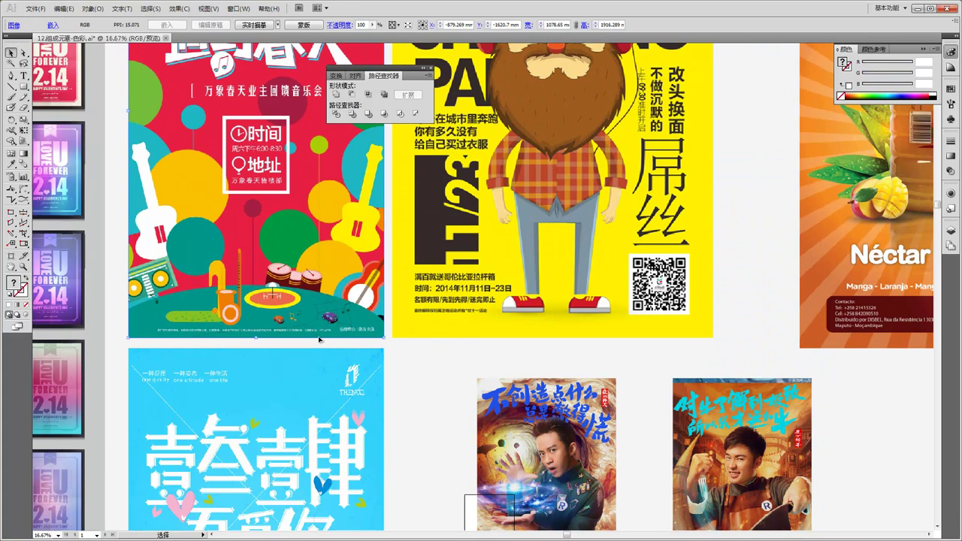
click(329, 353)
scroll(407, 360, down, 7)
scroll(408, 360, down, 7)
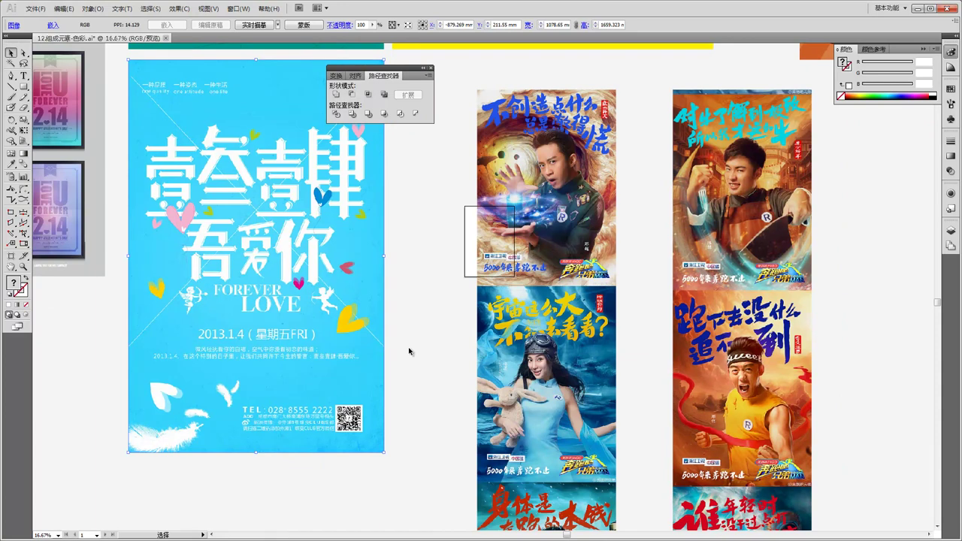
key(ctrl+minus)
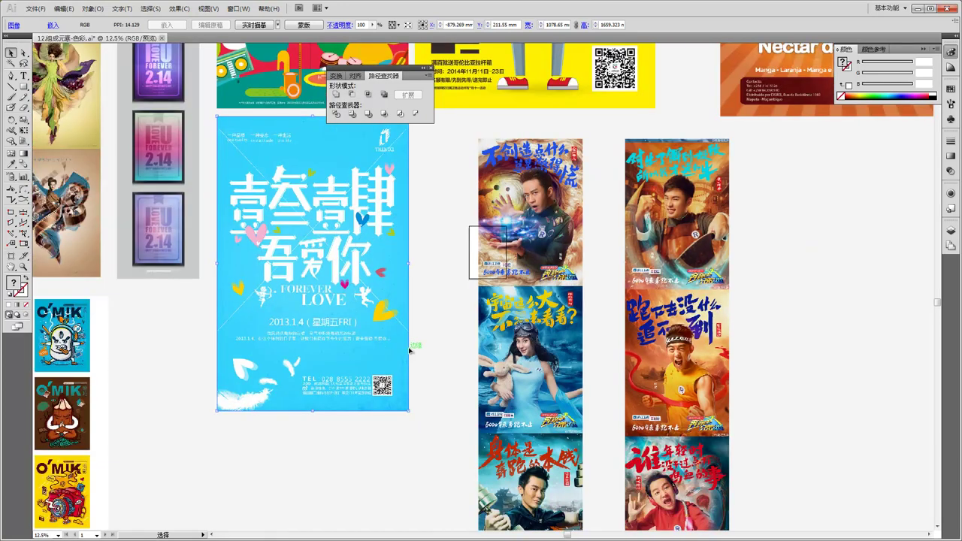
click(444, 333)
scroll(402, 347, up, 2)
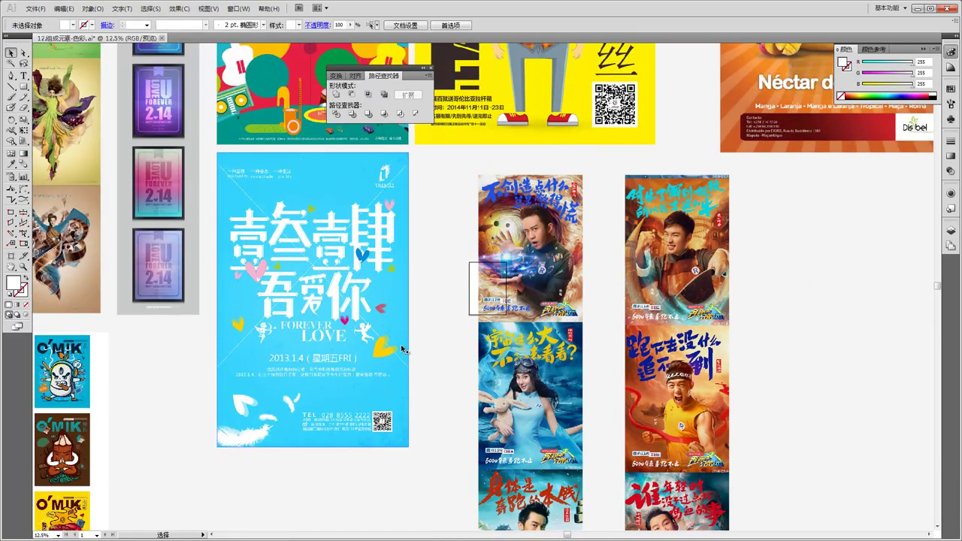
scroll(402, 349, up, 5)
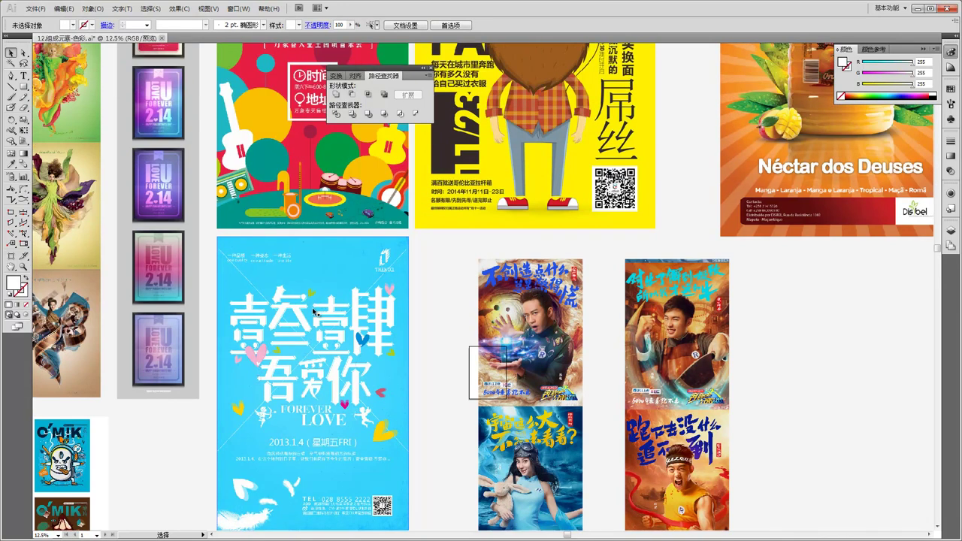
scroll(314, 308, up, 2)
key(space)
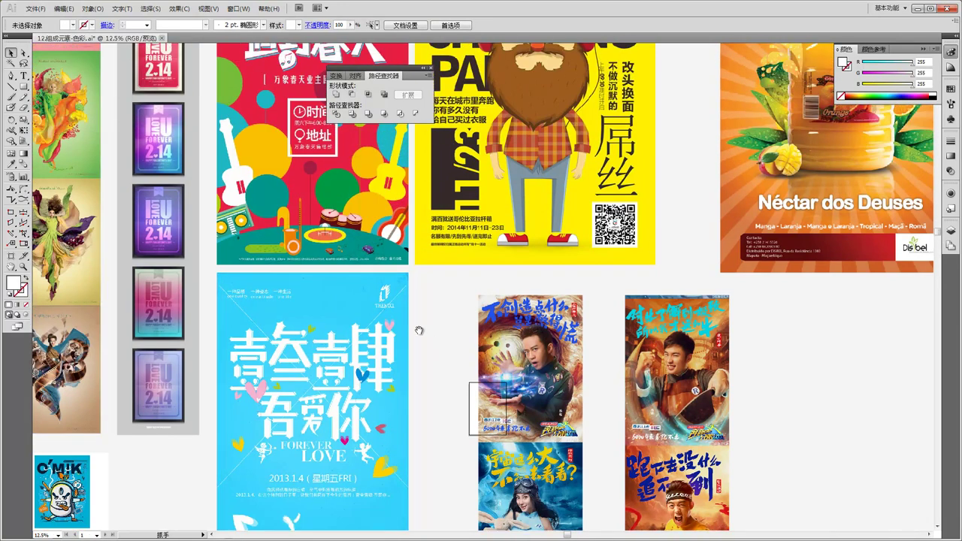
- Move the yellow bearded-man poster slightly right to X 452.321 mm, away from the red music poster, and hide the floating Pathfinder palette
drag(420, 331, 365, 365)
scroll(329, 367, down, 3)
scroll(329, 367, up, 10)
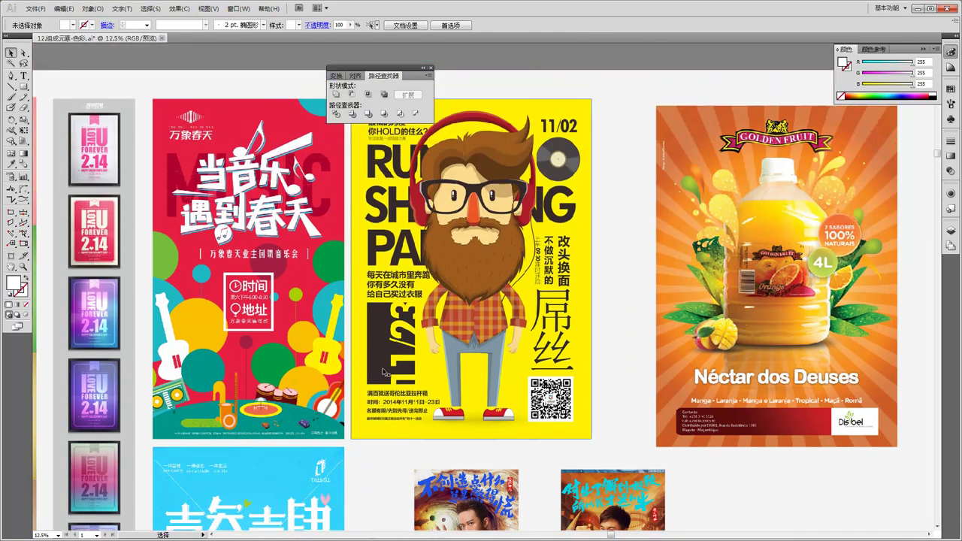
drag(468, 308, 482, 308)
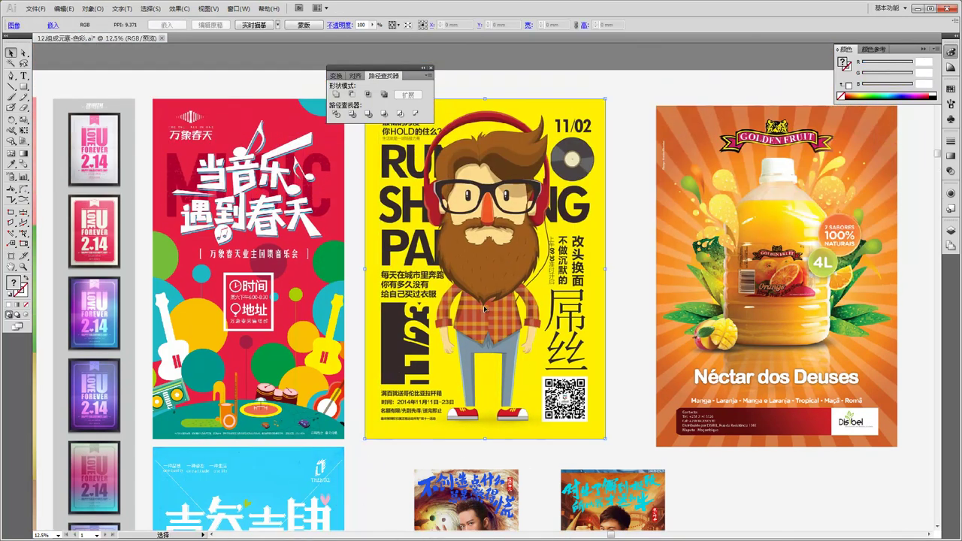
click(431, 68)
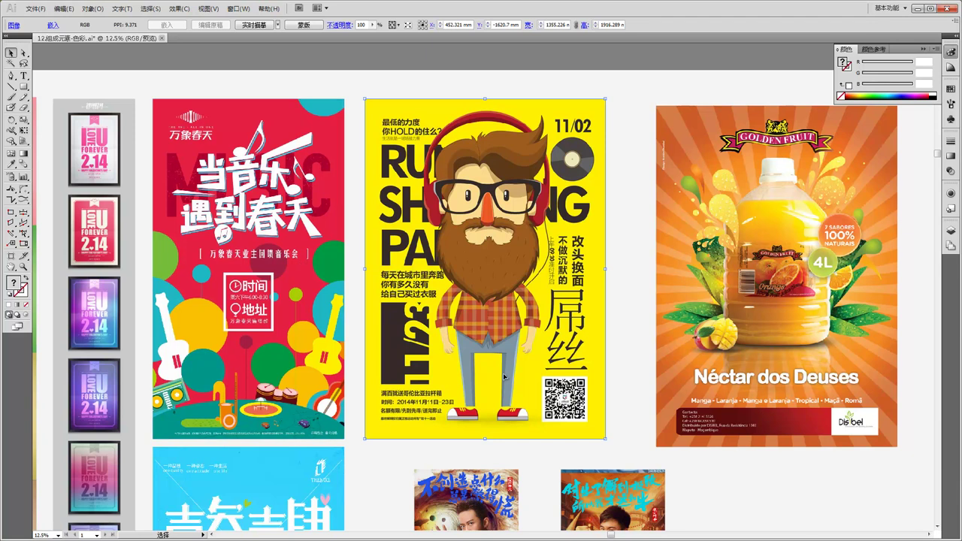
- Examine the yellow bearded-man poster at 16.67%, from its black headline and figure down to the shoes and QR code, and deselect it
alt+scroll(504, 376, up, 1)
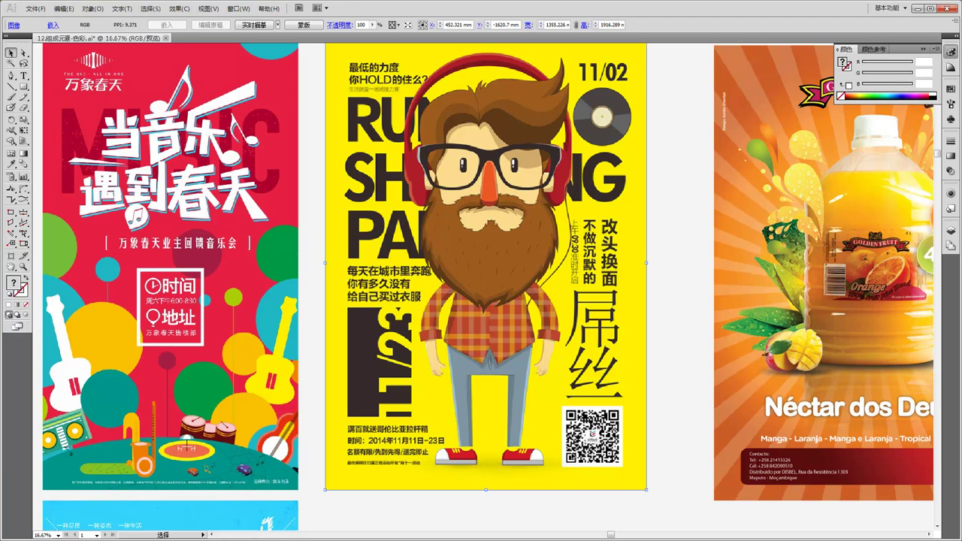
scroll(613, 306, up, 2)
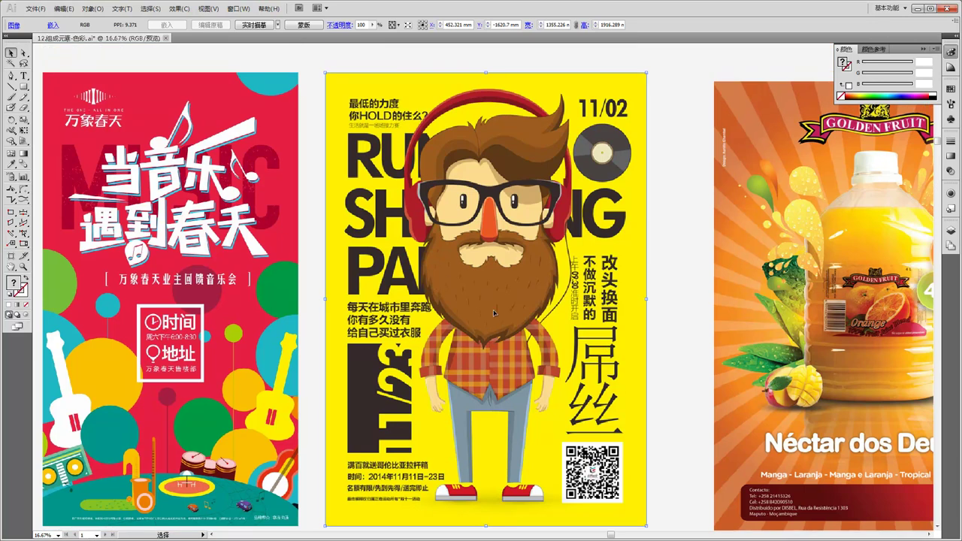
scroll(443, 309, down, 2)
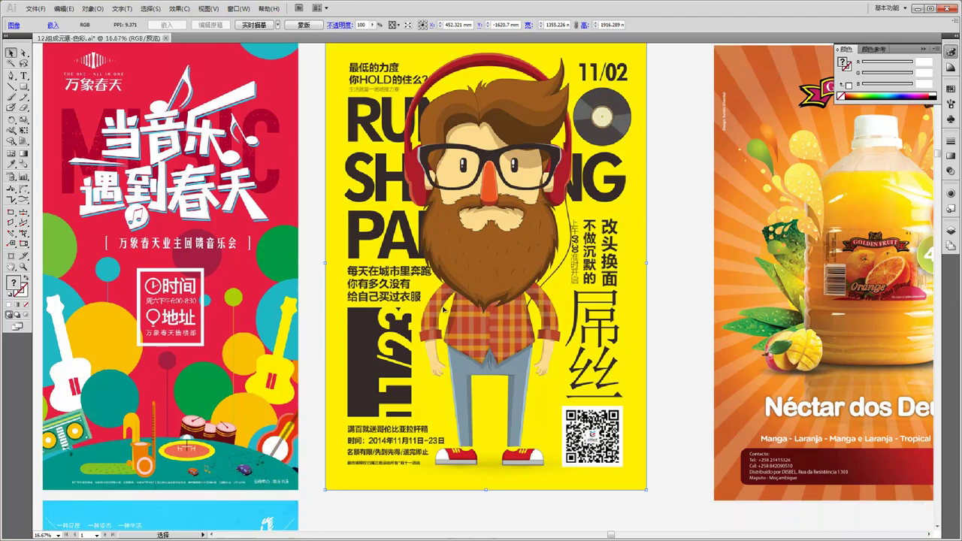
scroll(457, 359, down, 2)
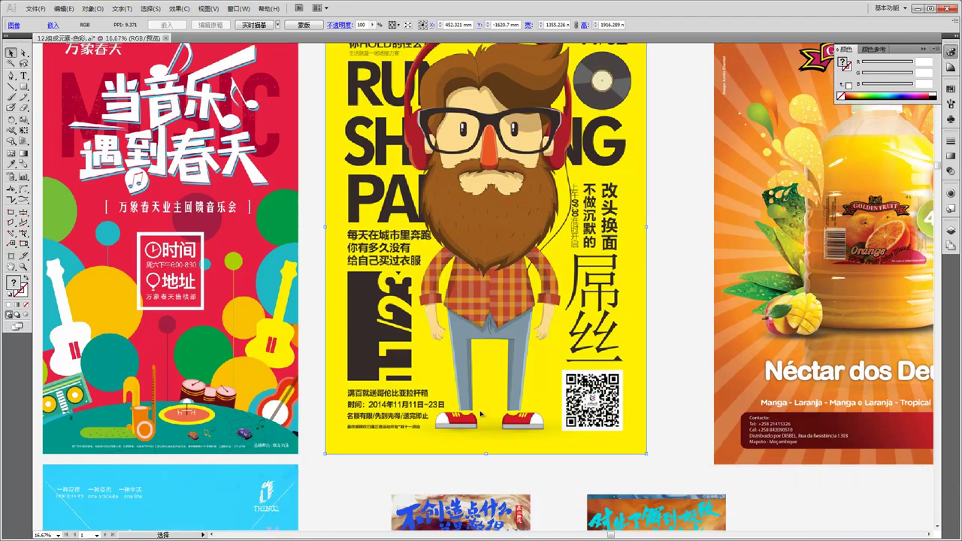
scroll(540, 387, down, 2)
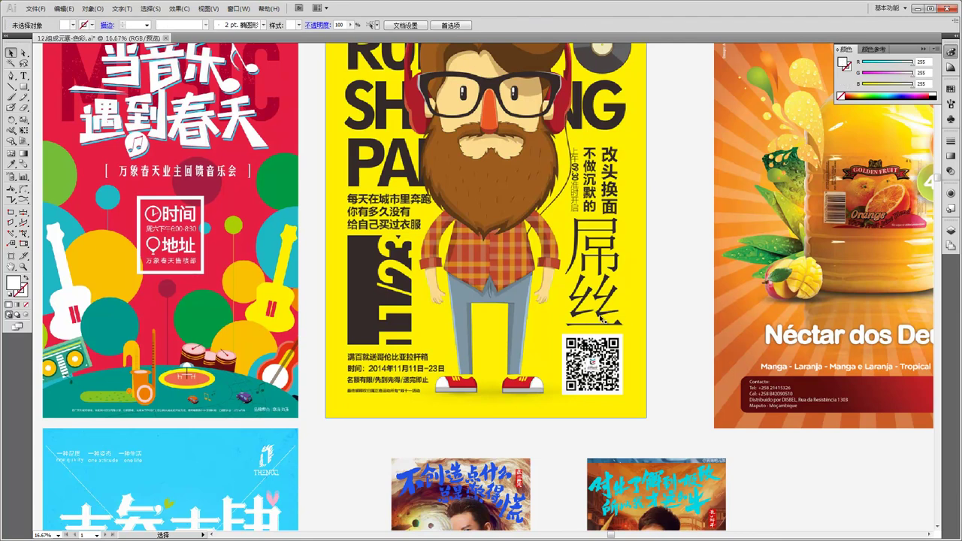
click(676, 349)
drag(659, 335, 448, 298)
- Return to 12.5% and compare the yellow poster's color scheme with the red music poster and the orange Golden Fruit poster
key(ctrl+minus)
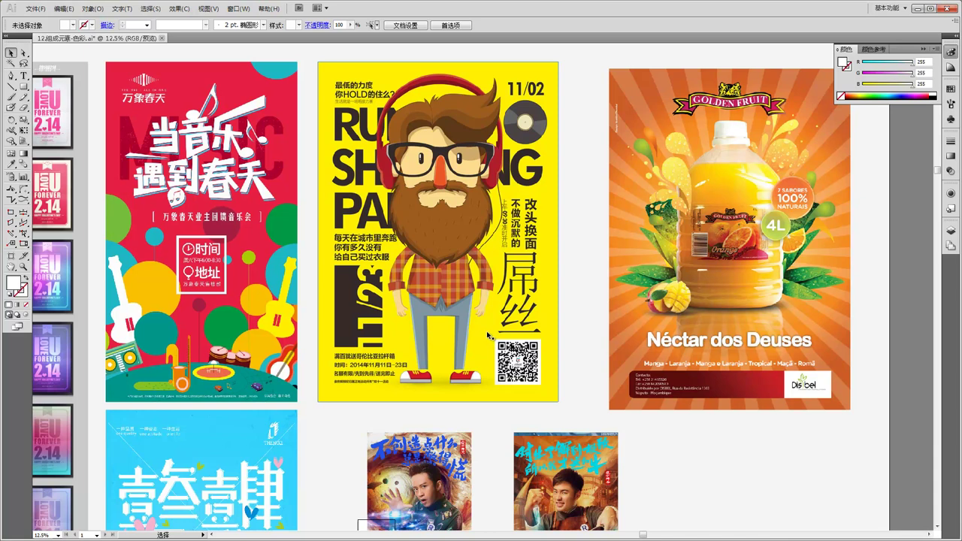
scroll(489, 339, down, 2)
scroll(489, 339, up, 3)
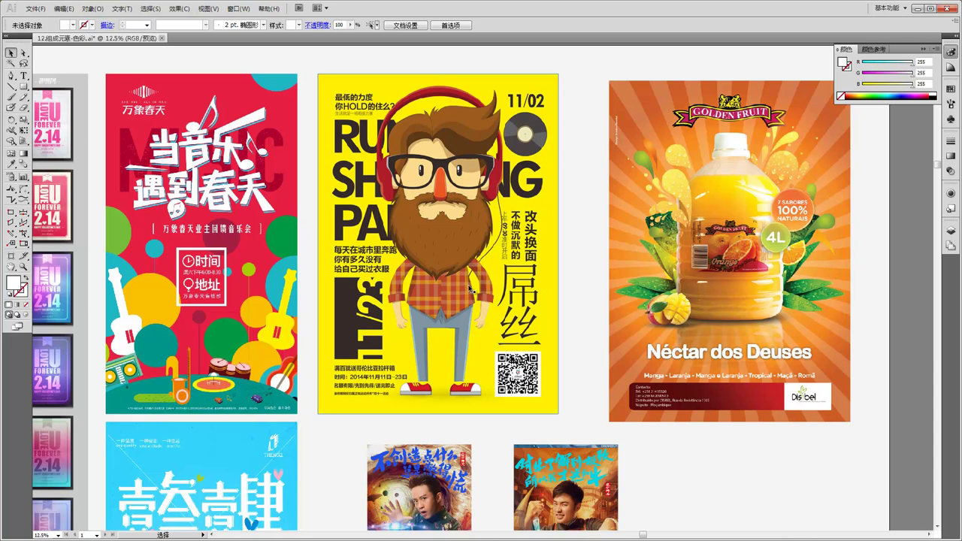
scroll(465, 286, down, 1)
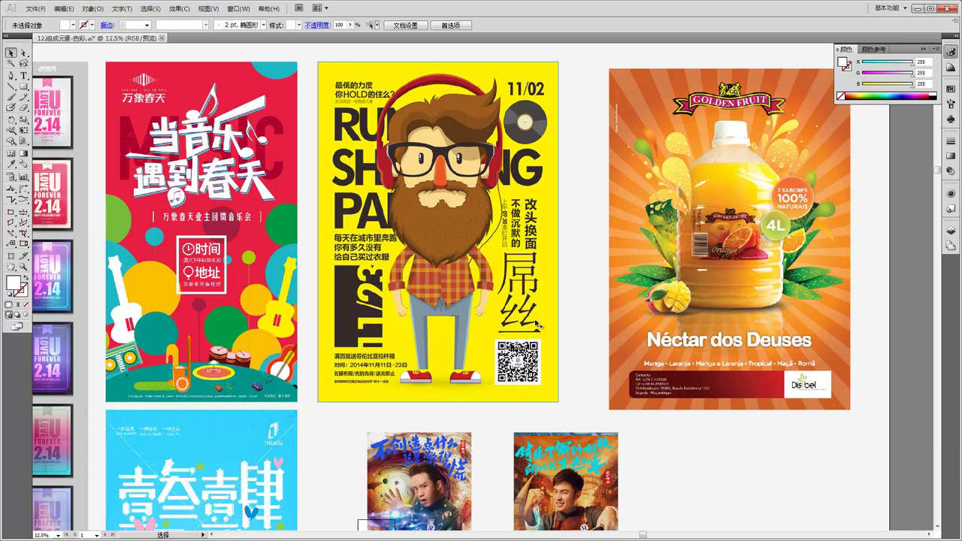
scroll(376, 332, down, 1)
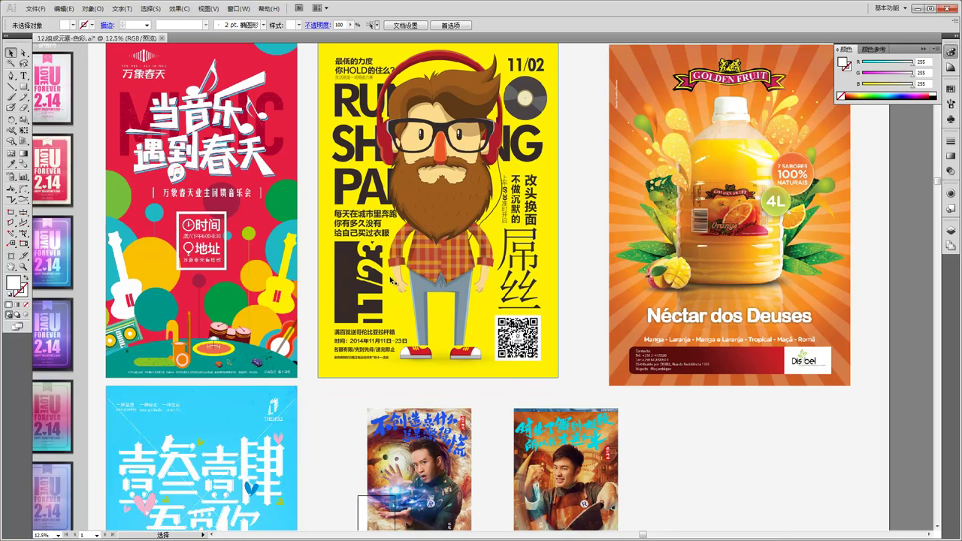
scroll(390, 277, up, 2)
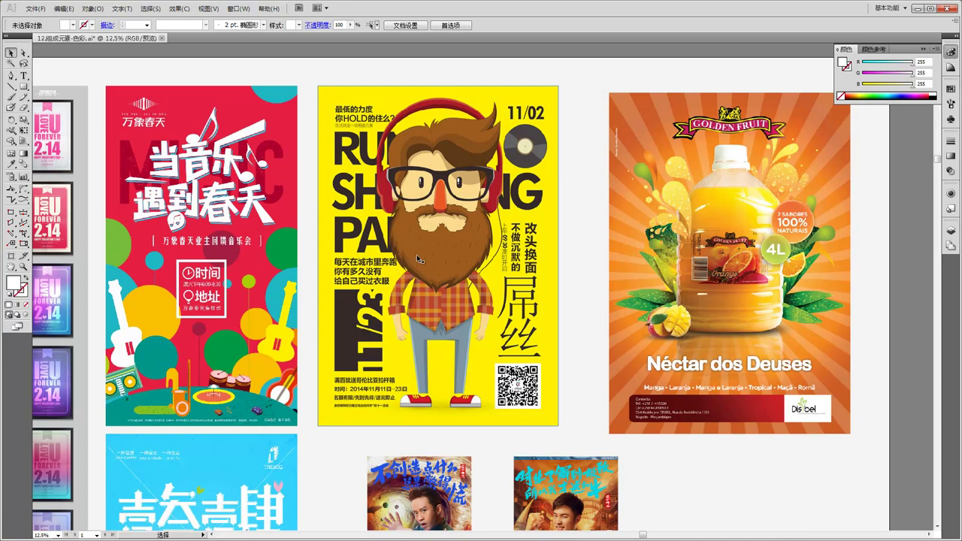
- Examine how the yellow bearded-man poster's palette contrasts with the neighbouring red music and orange Golden Fruit posters, selecting the yellow image
scroll(416, 256, down, 1)
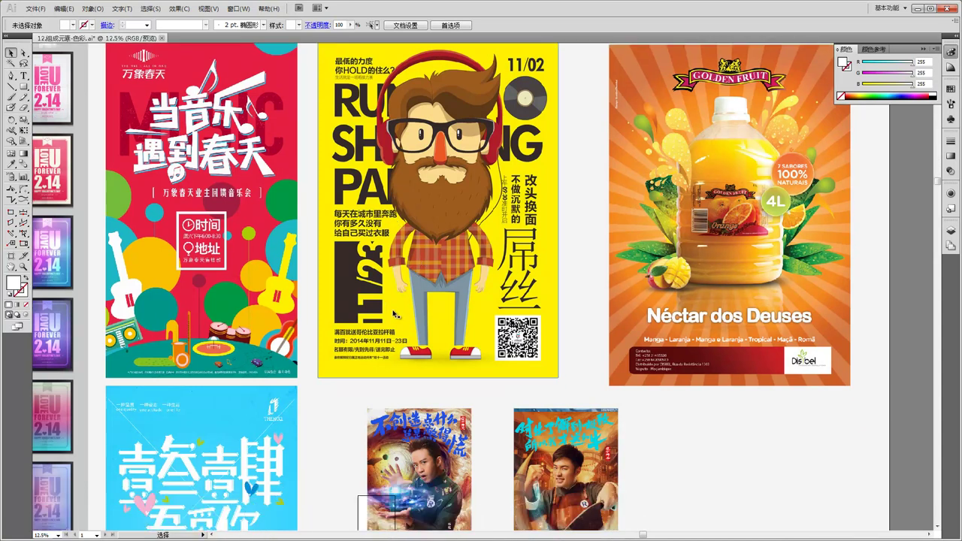
scroll(389, 303, up, 1)
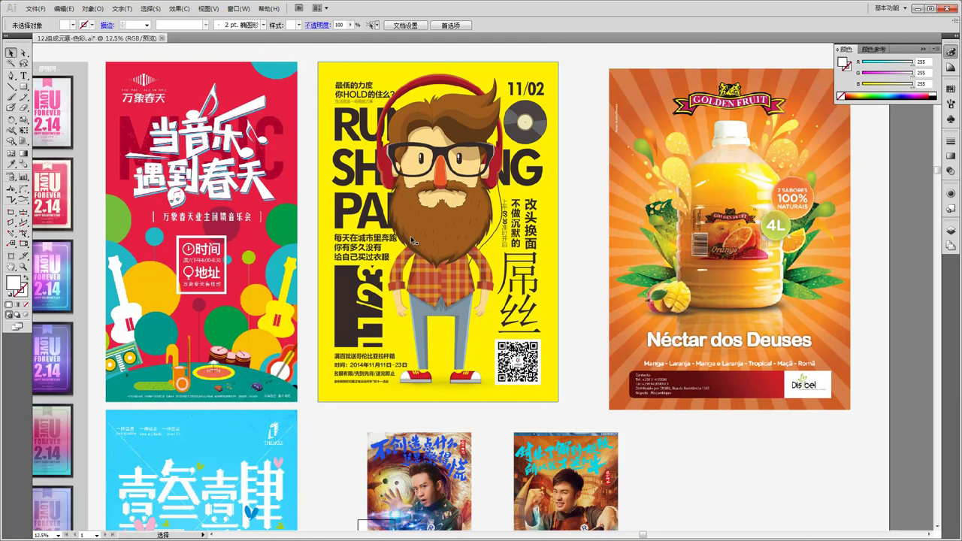
scroll(467, 346, down, 2)
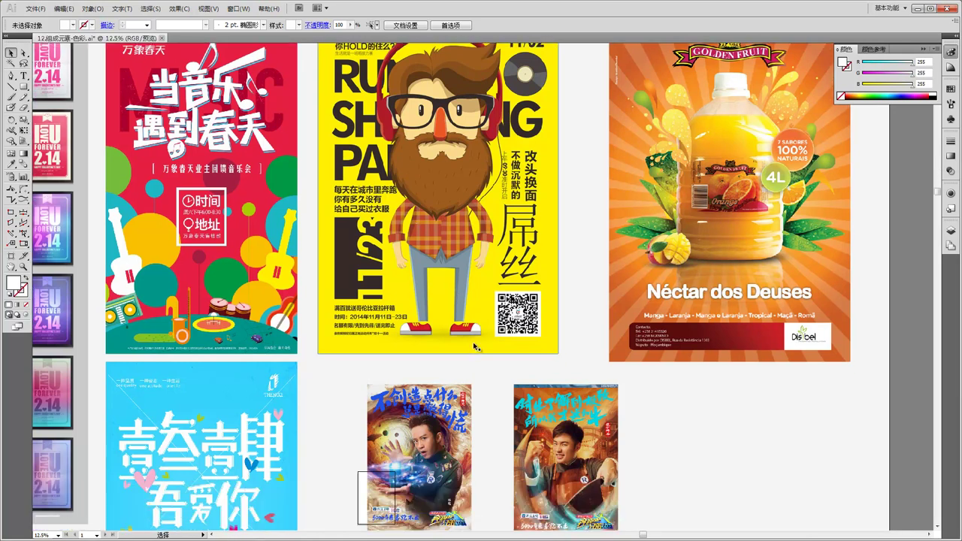
scroll(437, 329, down, 1)
click(449, 311)
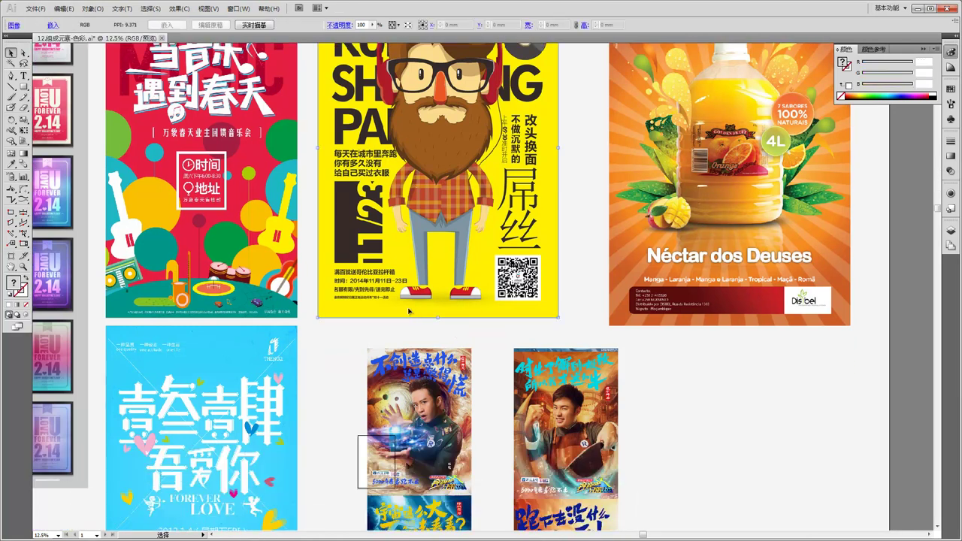
scroll(451, 338, up, 2)
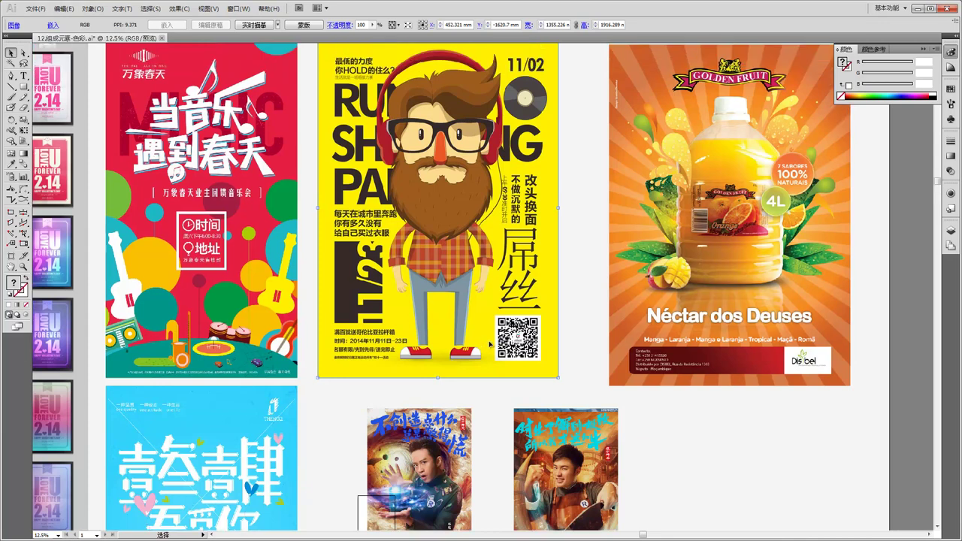
scroll(477, 316, up, 1)
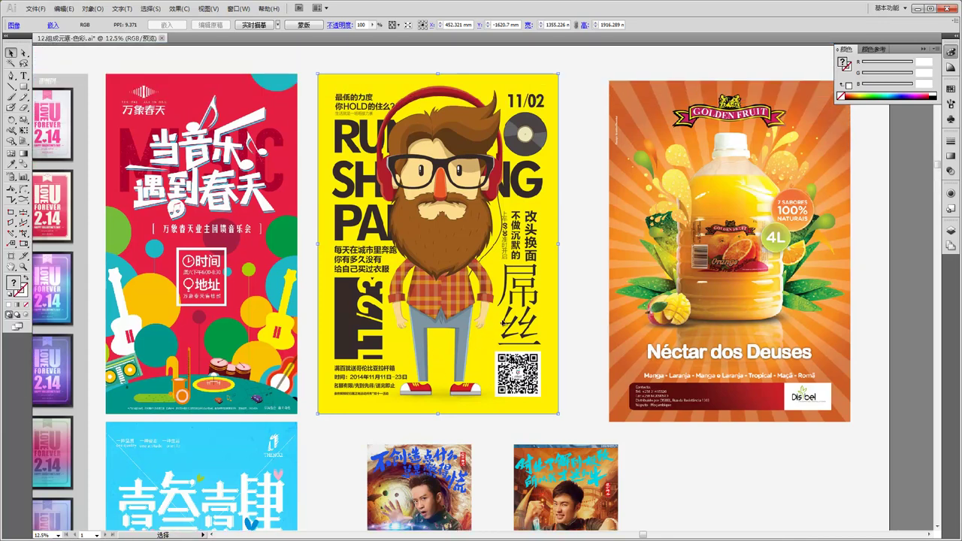
scroll(565, 325, down, 1)
drag(747, 282, 571, 331)
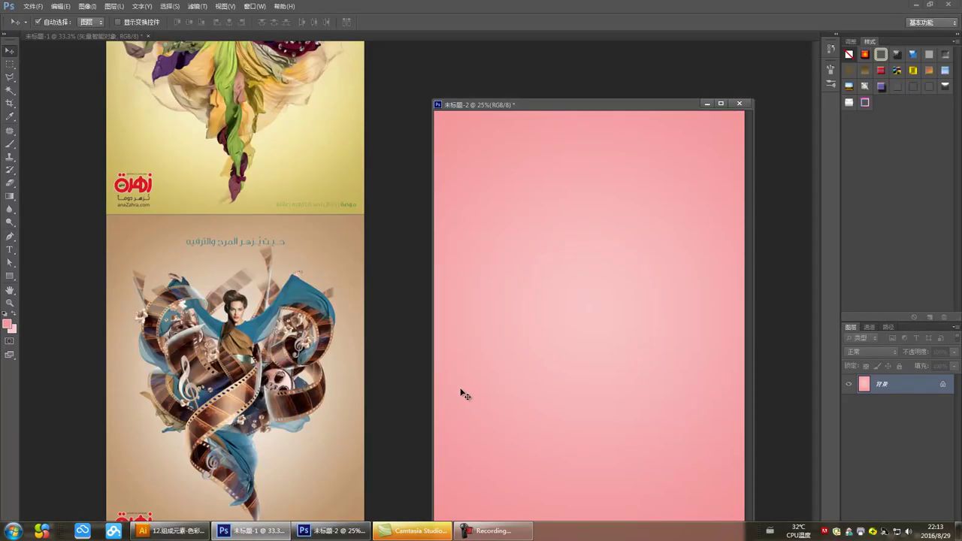
- In Photoshop, view the pink gradient document at 12.5% and fill a narrow full-height stripe with white on a new layer near its left edge
key(z)
alt+click(501, 253)
alt+click(500, 253)
key(m)
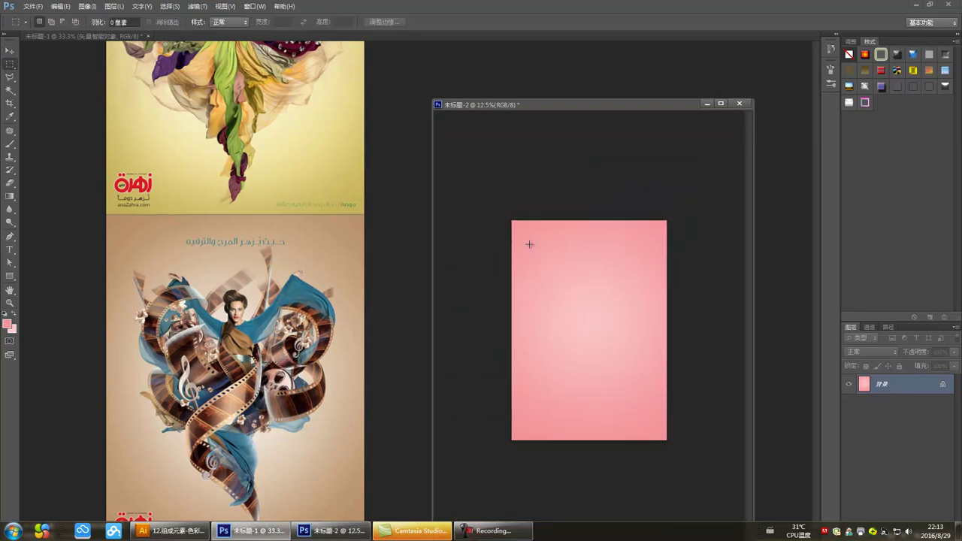
drag(513, 220, 521, 445)
key(ctrl+shift+n)
key(Return)
key(v)
key(d)
key(x)
key(alt+Delete)
key(ctrl+d)
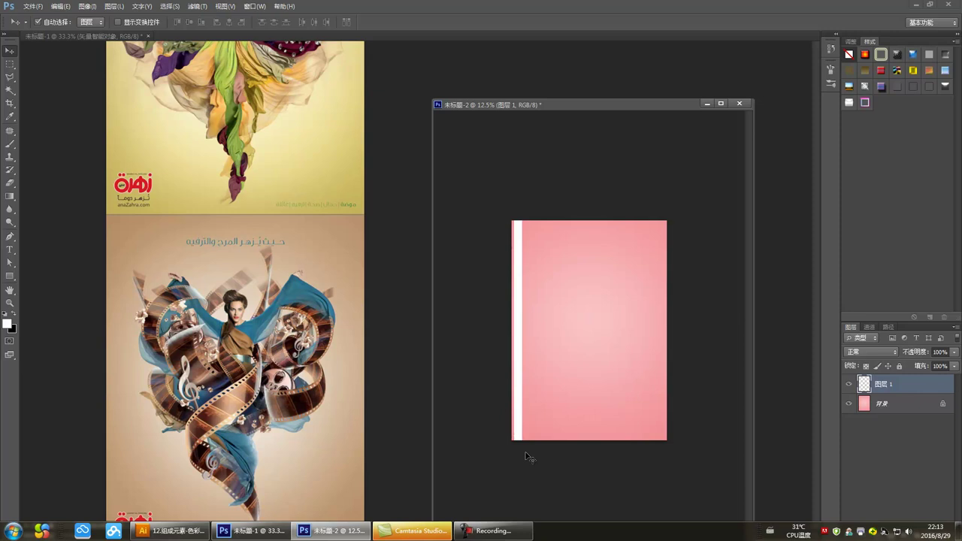
- Duplicate the white stripe and shift the copy horizontally to X 304 px, leaving a narrow pink gap between the two stripes
key(ctrl+j)
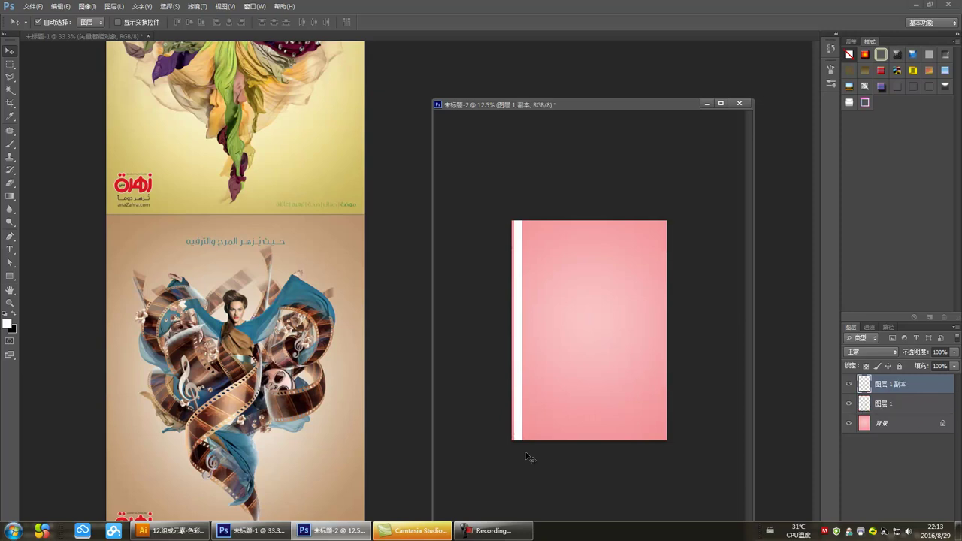
key(ctrl+t)
key(shift+Right)
key(shift+Right)
key(shift+Right)
key(shift+Right)
key(shift+Right)
key(shift+Right)
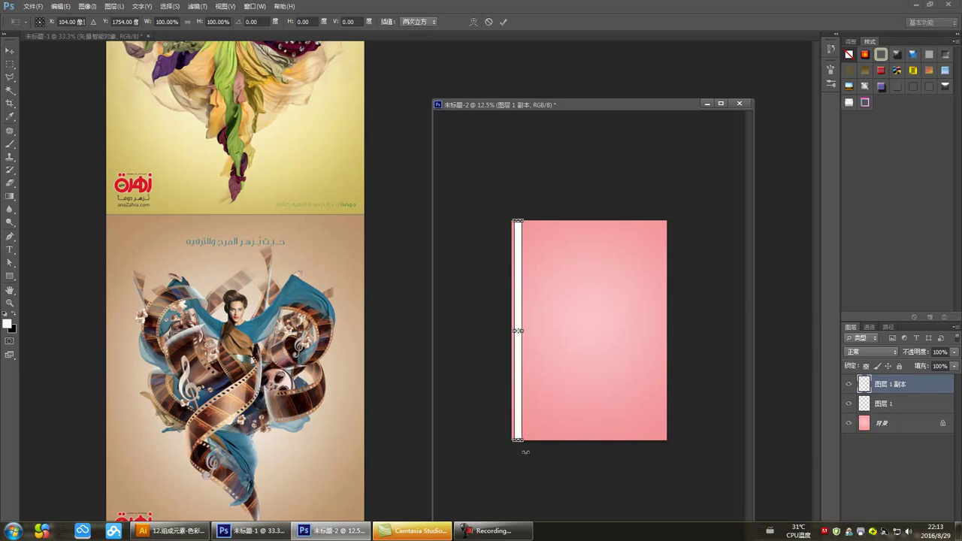
key(shift+Right)
key(shift+Right)
key(shift+Right)
key(shift+Right)
key(shift+Right)
key(shift+Right)
key(shift+Right)
key(shift+Right)
key(shift+Right)
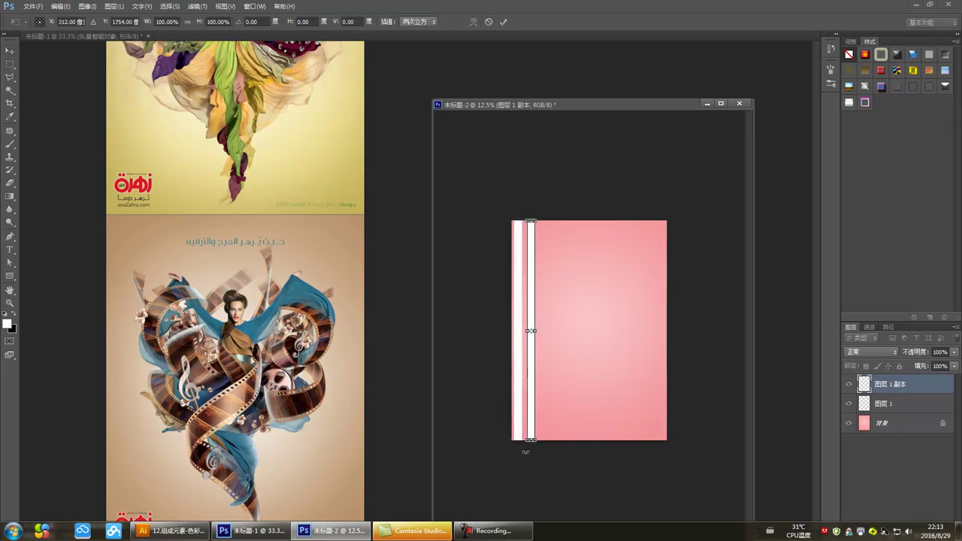
key(Left)
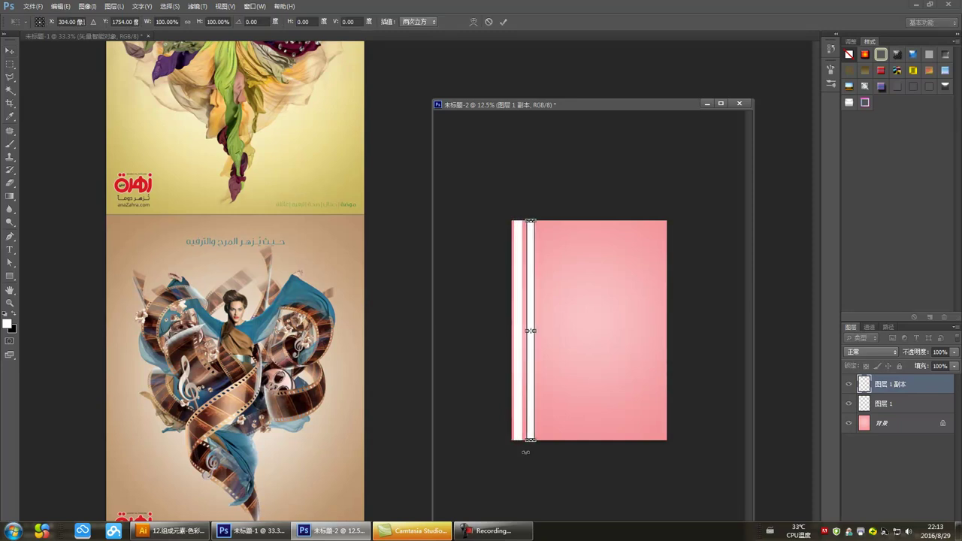
key(Return)
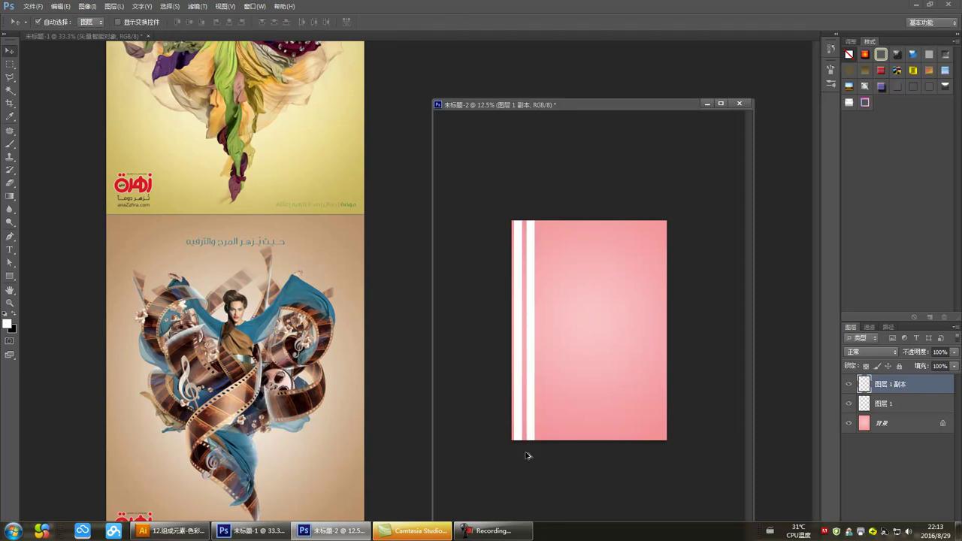
- Repeat the duplicate-and-shift transform ten times to spread evenly spaced white stripes across the pink page
key(ctrl+alt+shift+t)
key(ctrl+alt+shift+t)
key(ctrl+alt+shift+t)
key(ctrl+alt+shift+t)
key(ctrl+alt+shift+t)
key(ctrl+alt+shift+t)
key(ctrl+alt+shift+t)
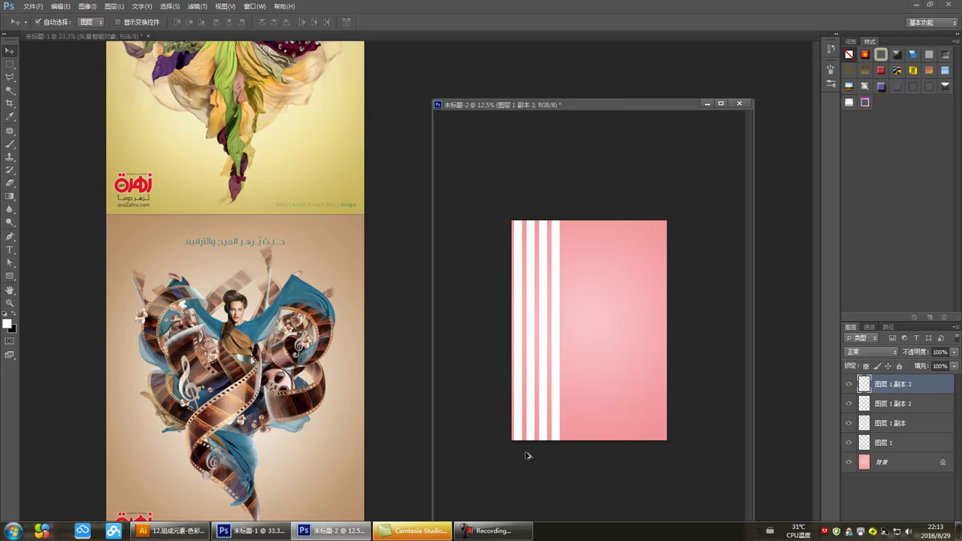
key(ctrl+alt+shift+t)
key(ctrl+alt+shift+t)
key(ctrl+alt+shift+t)
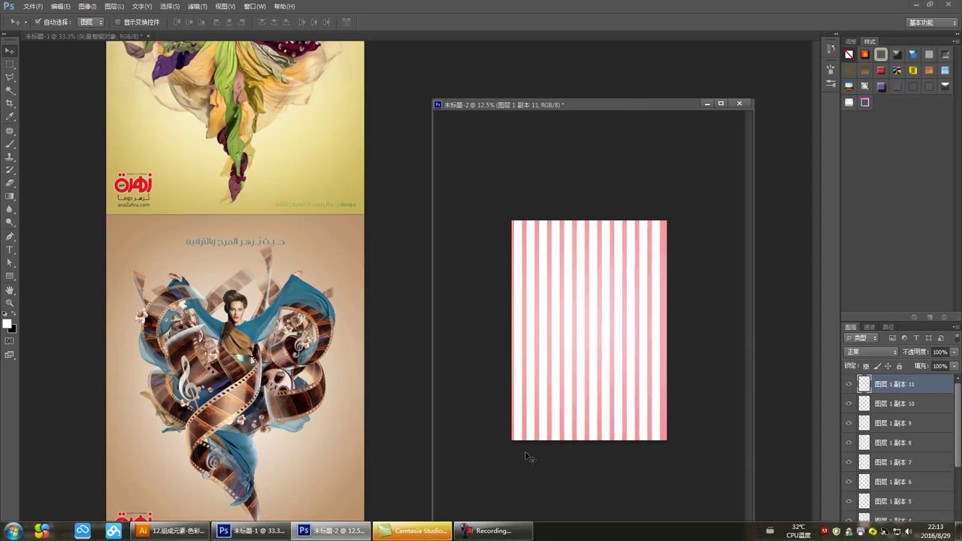
- Merge all the white stripe layers into a single layer above the background
key(ctrl+e)
key(ctrl+e)
key(ctrl+e)
key(ctrl+e)
key(ctrl+e)
key(ctrl+e)
key(ctrl+e)
key(ctrl+e)
key(ctrl+e)
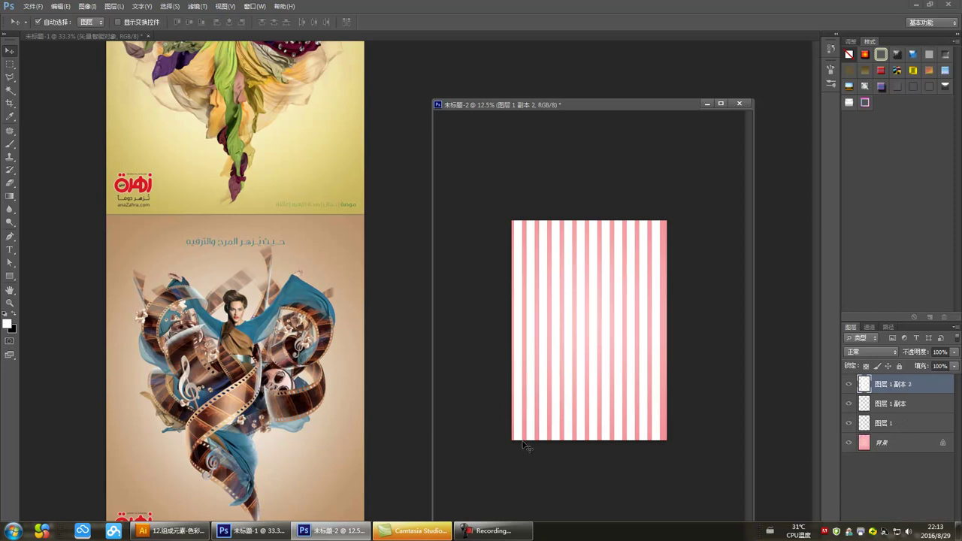
key(ctrl+e)
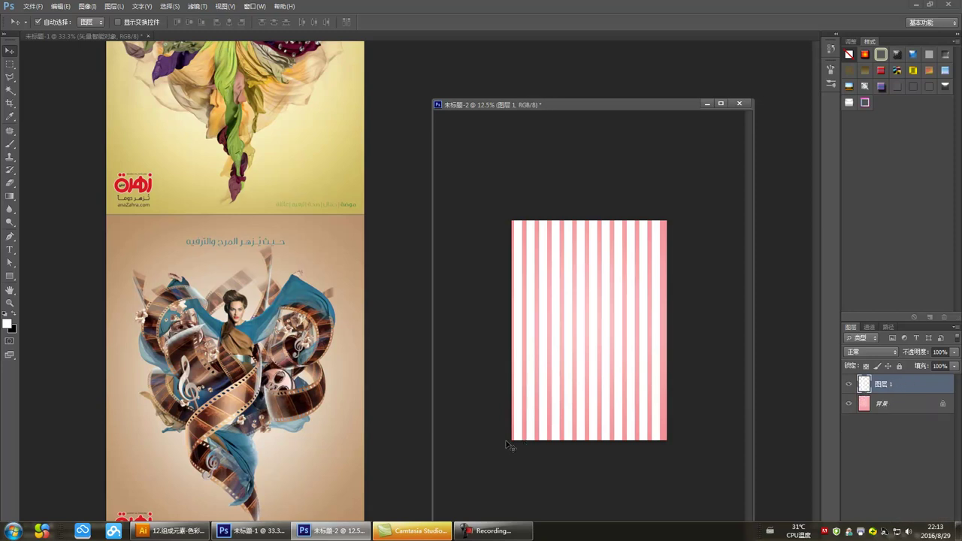
- Try the Polar Coordinates filter with rectangular-to-polar conversion on the merged stripes, and undo it
click(197, 6)
mouse_move(240, 118)
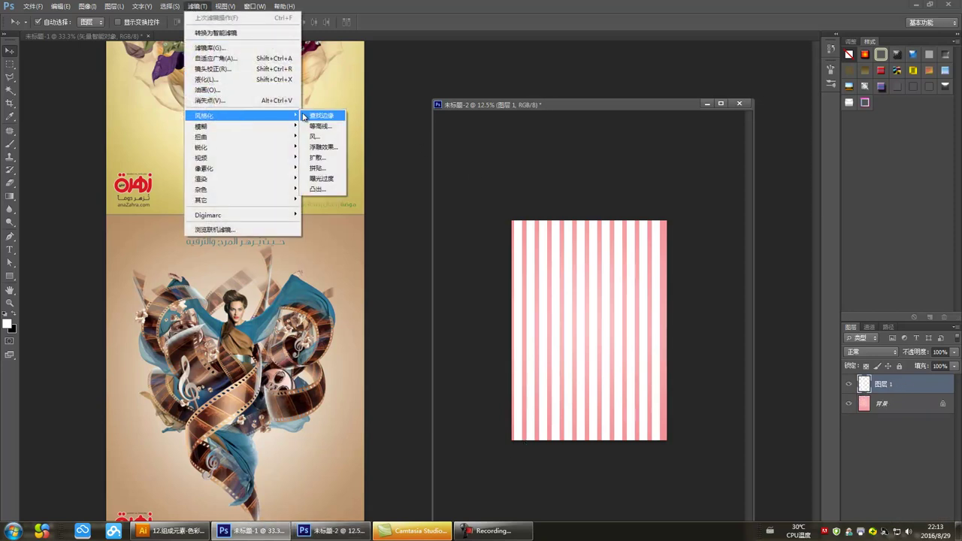
mouse_move(290, 138)
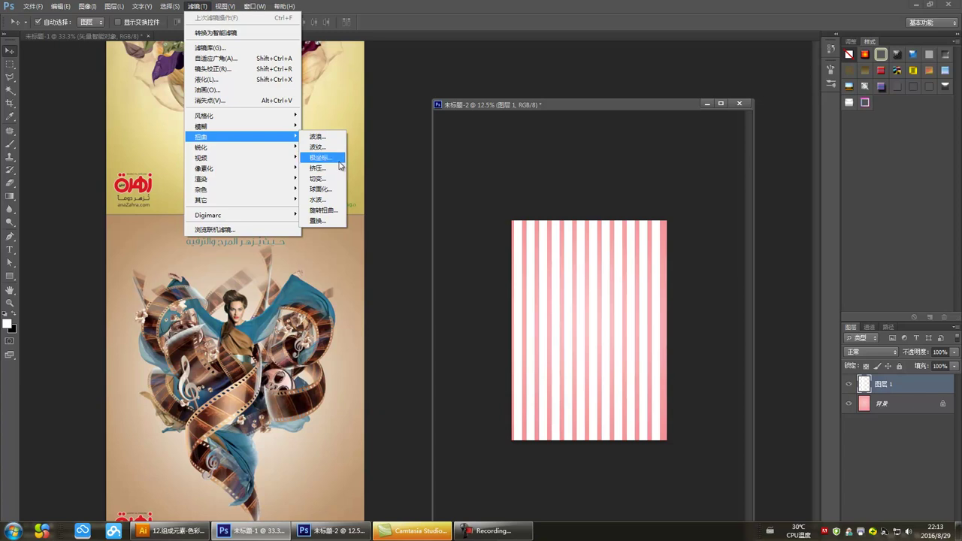
click(320, 157)
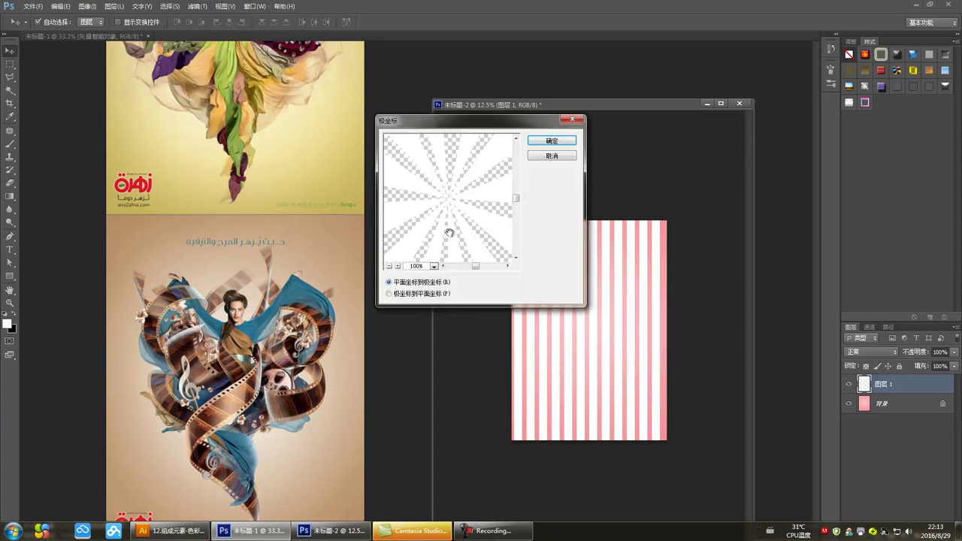
click(553, 143)
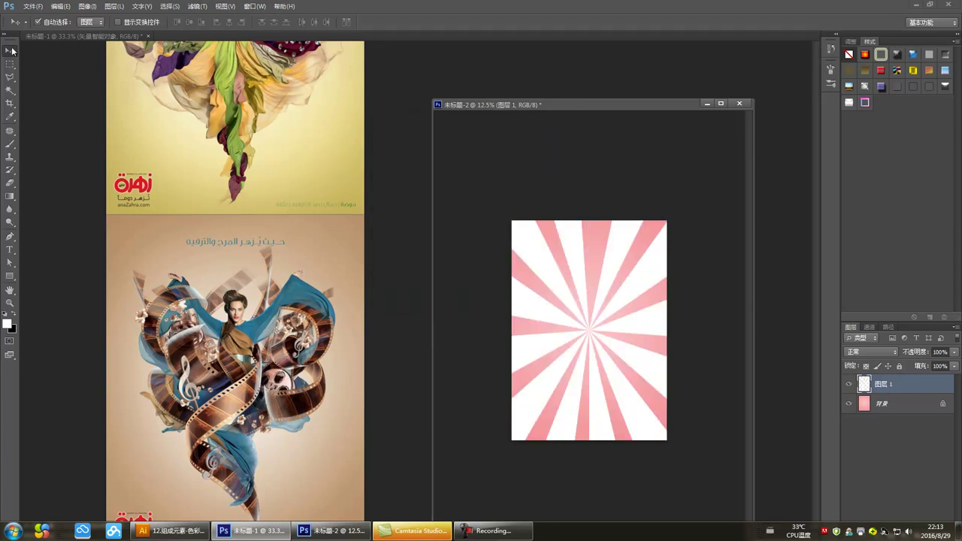
drag(631, 330, 634, 328)
key(ctrl+alt+z)
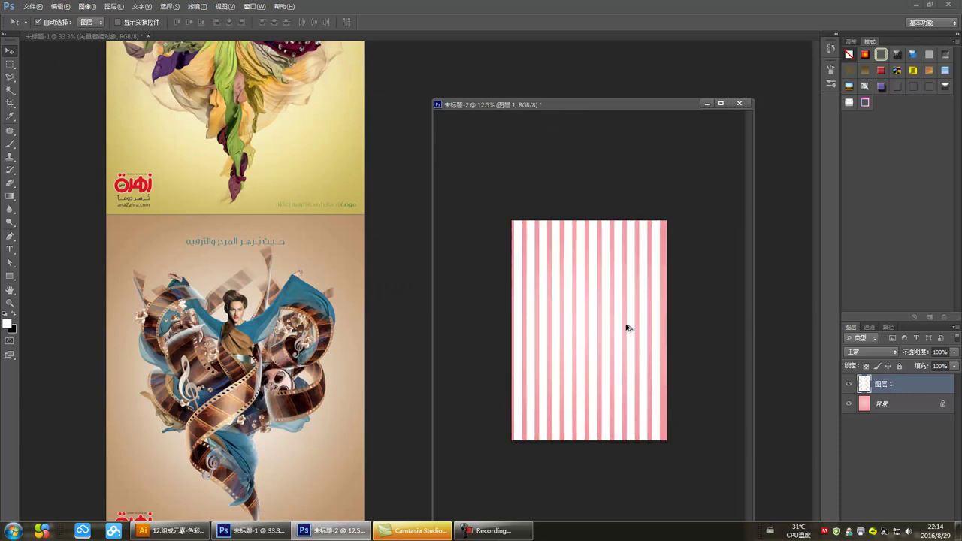
- Scale the merged stripes horizontally to 47.42% of their width, keeping their left edge in place and their full height
key(ctrl+t)
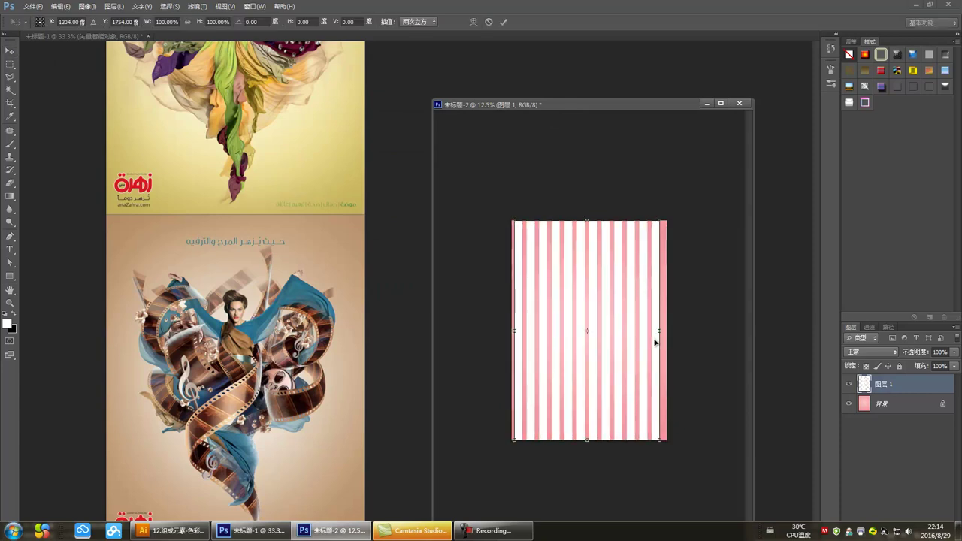
drag(660, 330, 583, 327)
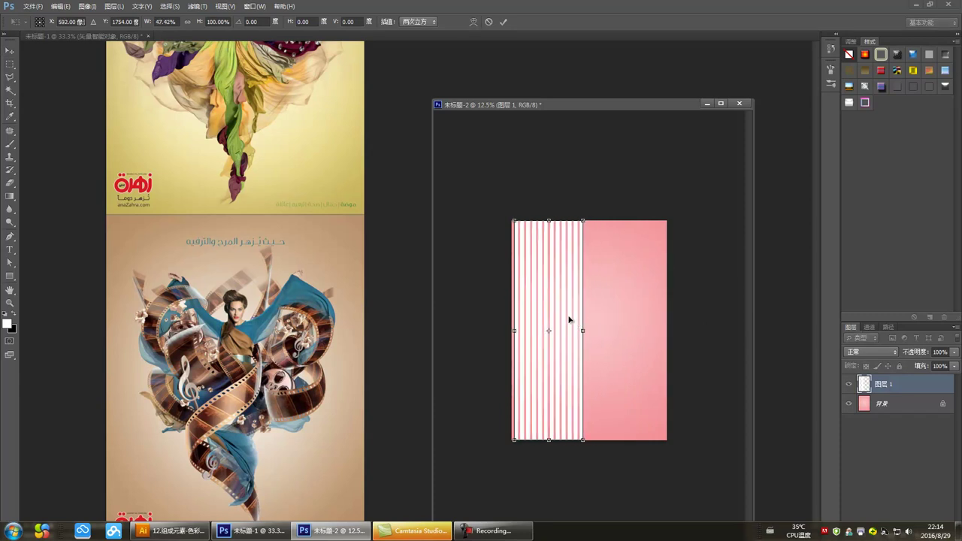
key(Return)
- Duplicate the narrowed stripes layer and shift the copy right until it continues the stripe pattern evenly across the page
key(ctrl+j)
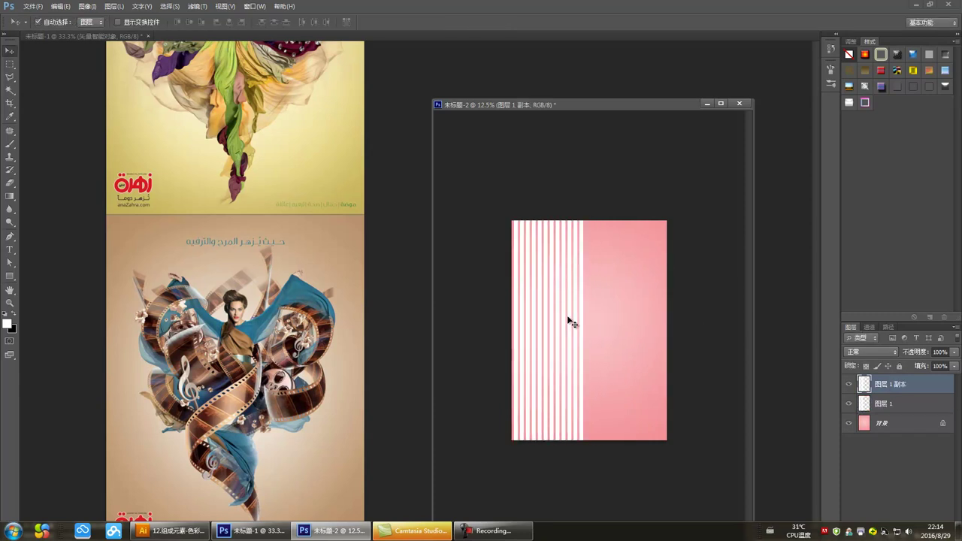
key(shift+Right)
key(shift+Right)
key(shift+Right)
key(shift+Right)
key(shift+Right)
key(shift+Right)
key(shift+Right)
key(shift+Right)
key(shift+Right)
key(shift+Right)
key(shift+Right)
key(shift+Right)
key(shift+Right)
key(shift+Right)
key(shift+Right)
key(shift+Right)
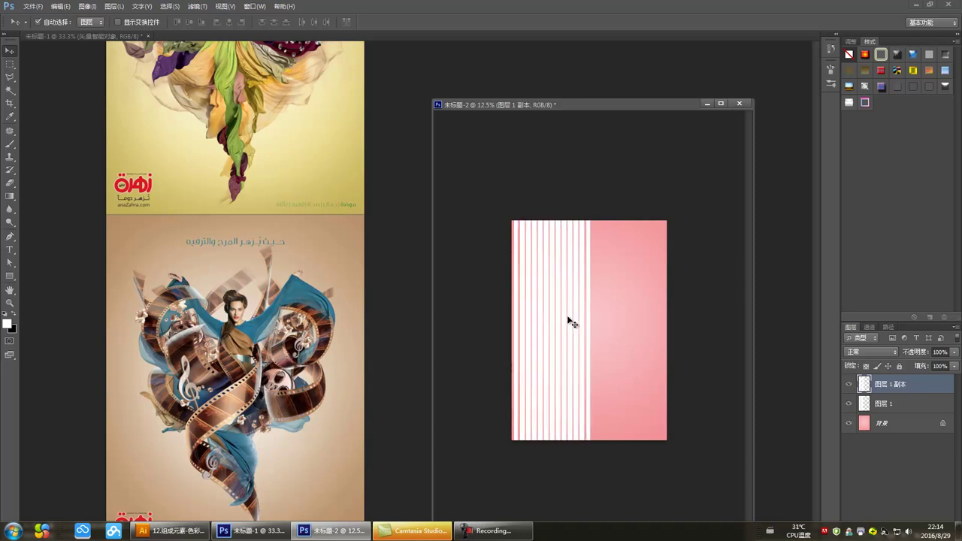
key(shift+alt+Right)
key(shift+alt+Right)
key(shift+alt+Right)
key(shift+alt+Right)
key(shift+alt+Right)
key(shift+alt+Right)
key(shift+alt+Right)
key(shift+alt+Right)
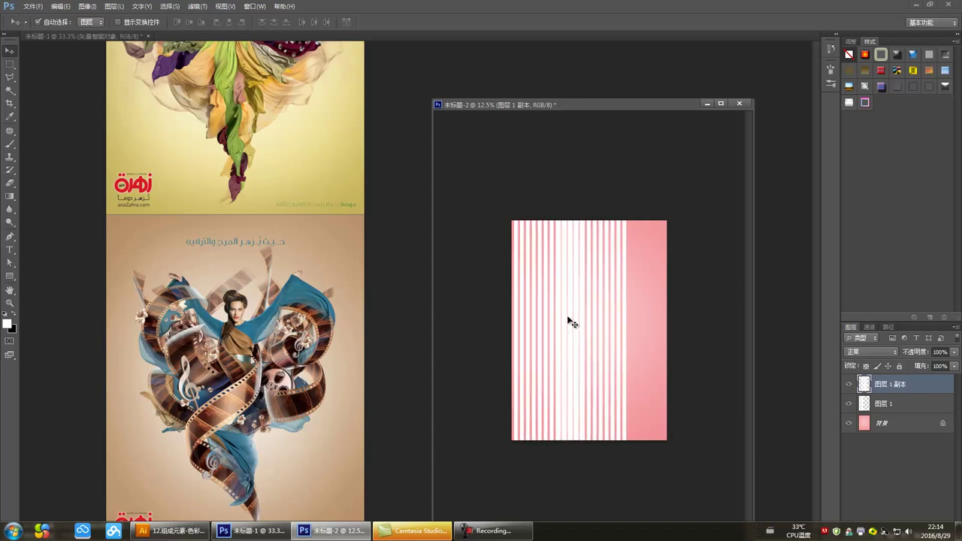
key(shift+alt+Right)
key(shift+alt+Right)
key(shift+alt+Right)
key(shift+alt+Right)
key(shift+alt+Right)
key(shift+alt+Right)
key(shift+alt+Right)
key(shift+alt+Right)
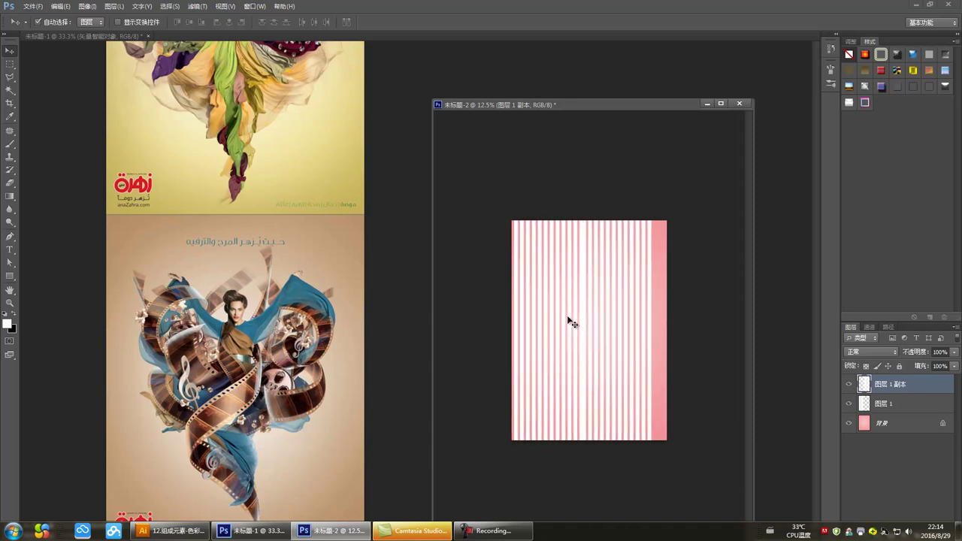
key(shift+alt+Right)
key(shift+alt+Right)
key(shift+alt+Right)
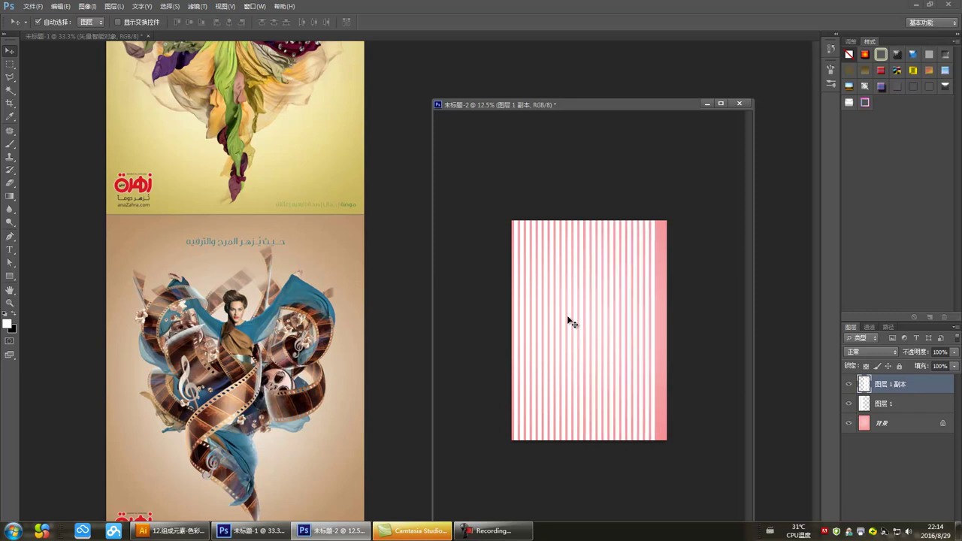
- Merge the two stripe layers and stretch the combined stripes to cover the full width of the page
drag(659, 456, 489, 374)
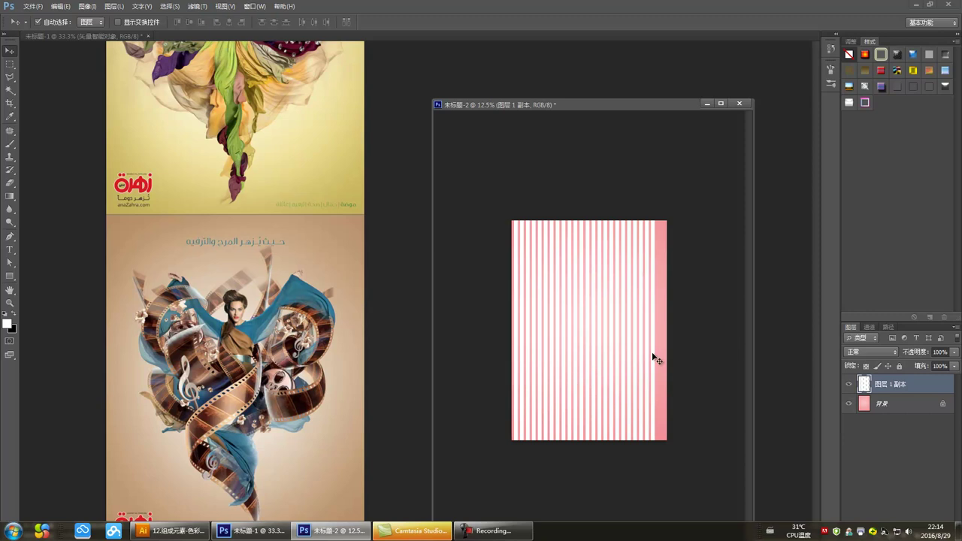
key(ctrl+t)
drag(653, 221, 671, 200)
key(Return)
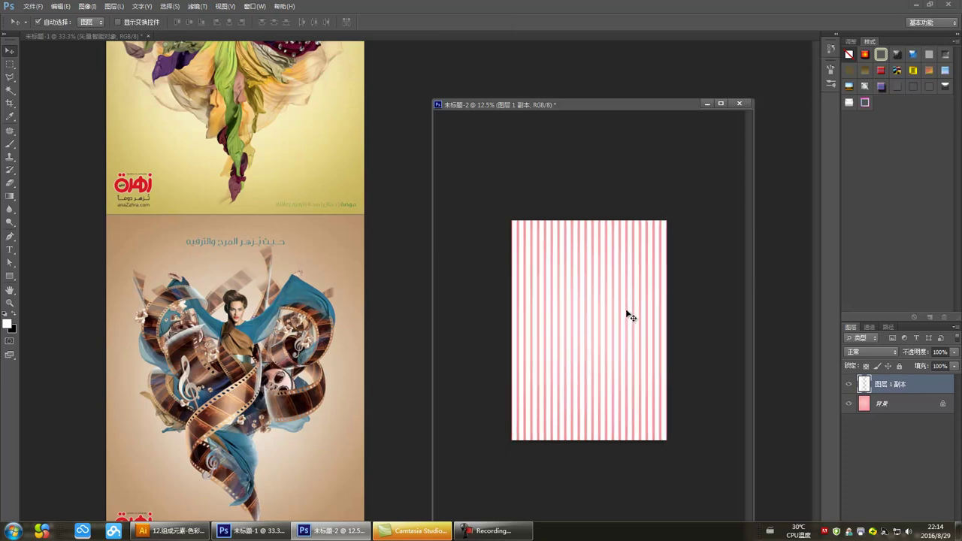
- Move the floating document slightly up and left, and reapply the Polar Coordinates filter to turn the stripes into a sunburst
drag(601, 117, 566, 99)
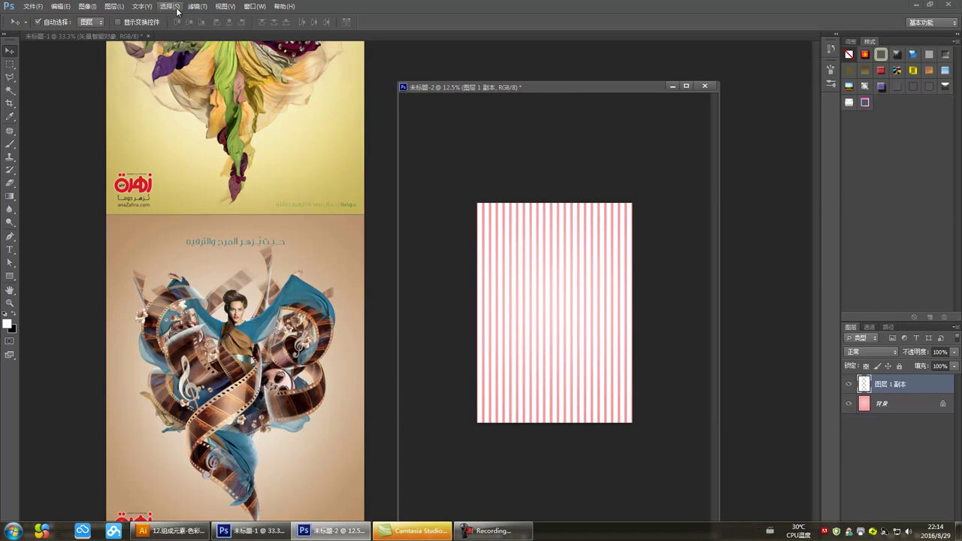
click(193, 6)
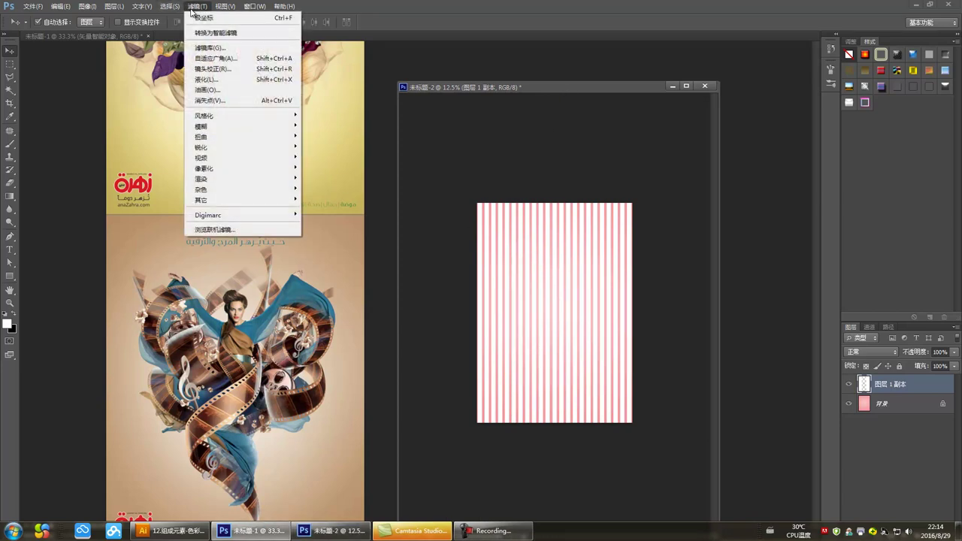
click(210, 17)
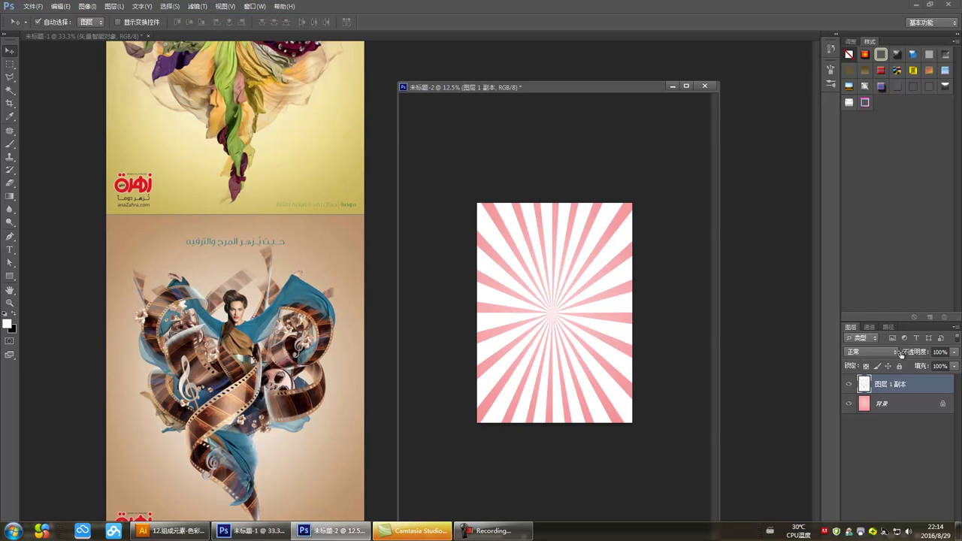
- Lower the sunburst layer's opacity to 58% so the pink gradient shows through the white rays
click(941, 352)
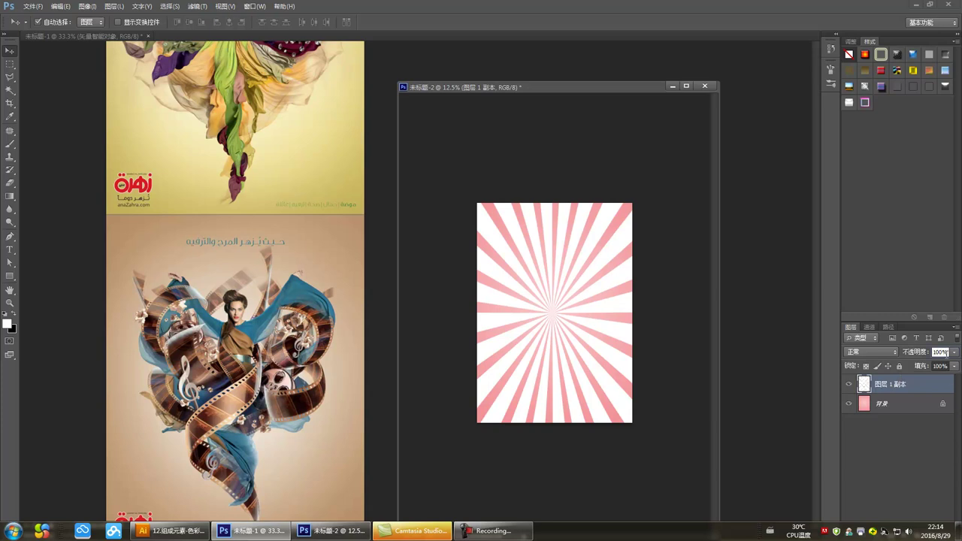
drag(954, 353, 934, 367)
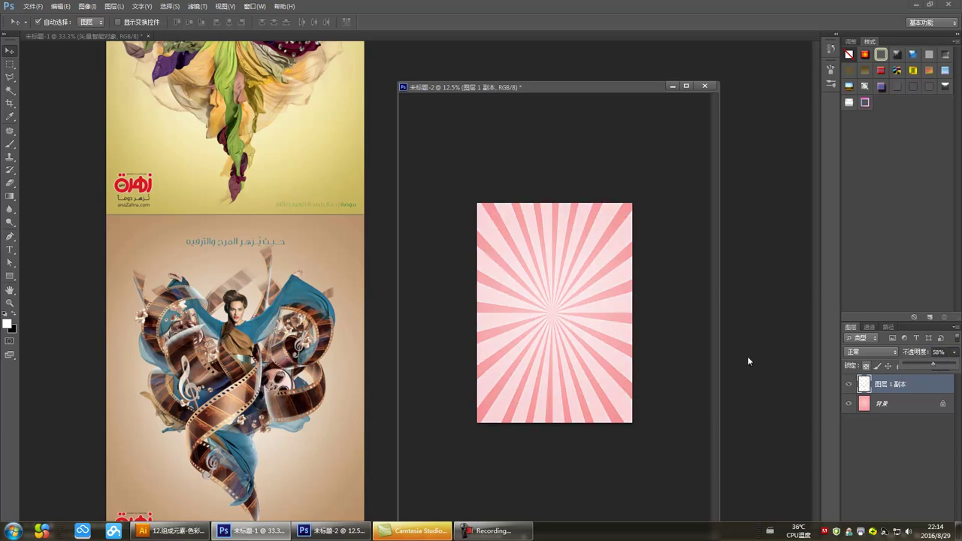
click(635, 355)
- Switch to Illustrator and examine the orange sunburst background of the Golden Fruit juice poster
click(916, 4)
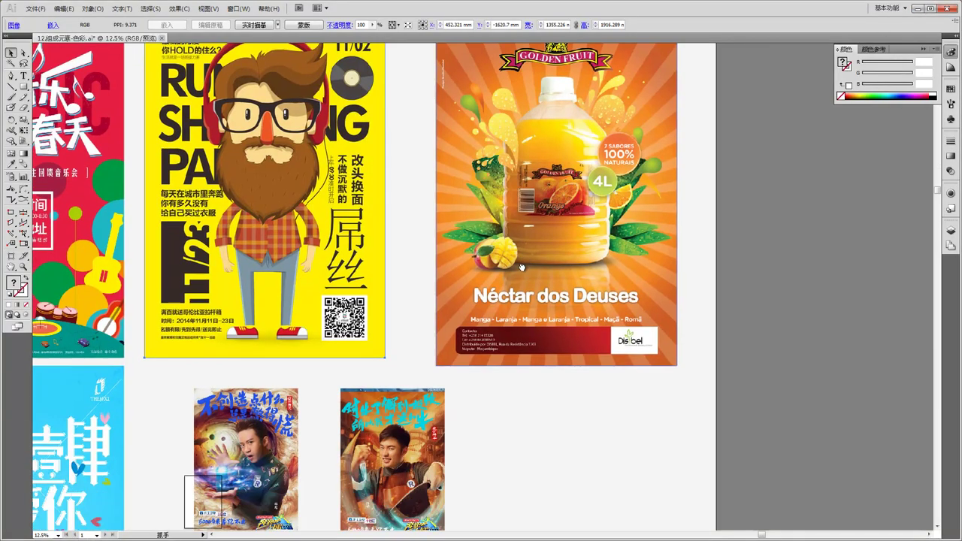
drag(521, 267, 557, 338)
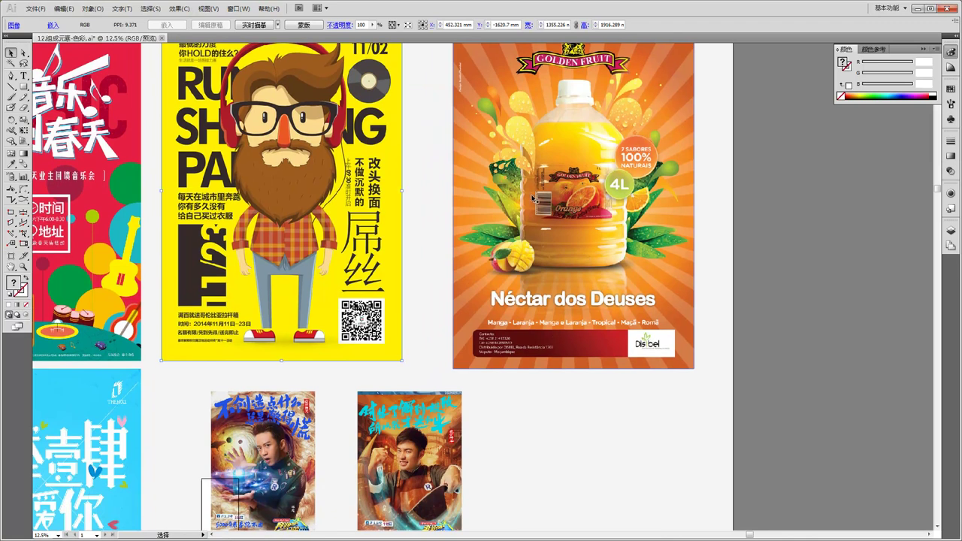
scroll(531, 192, up, 3)
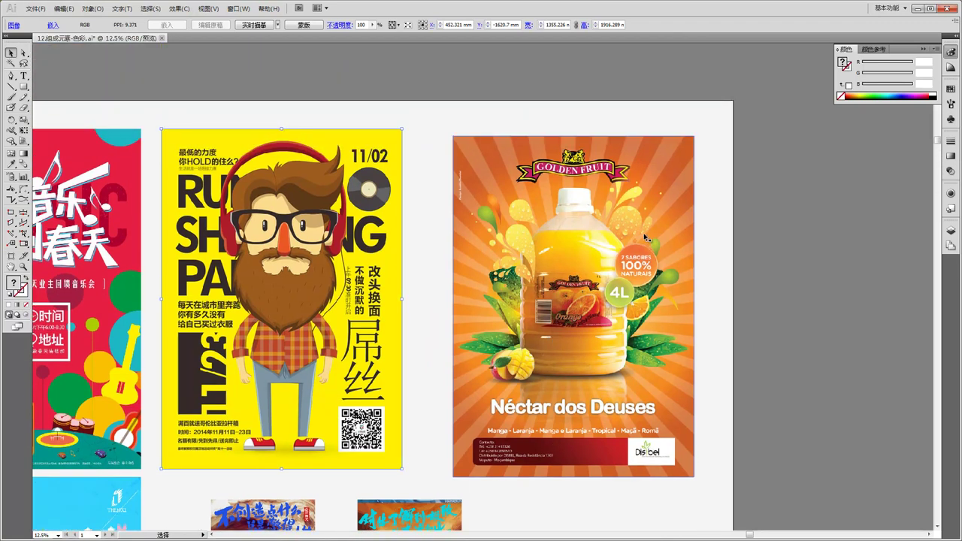
scroll(607, 323, down, 1)
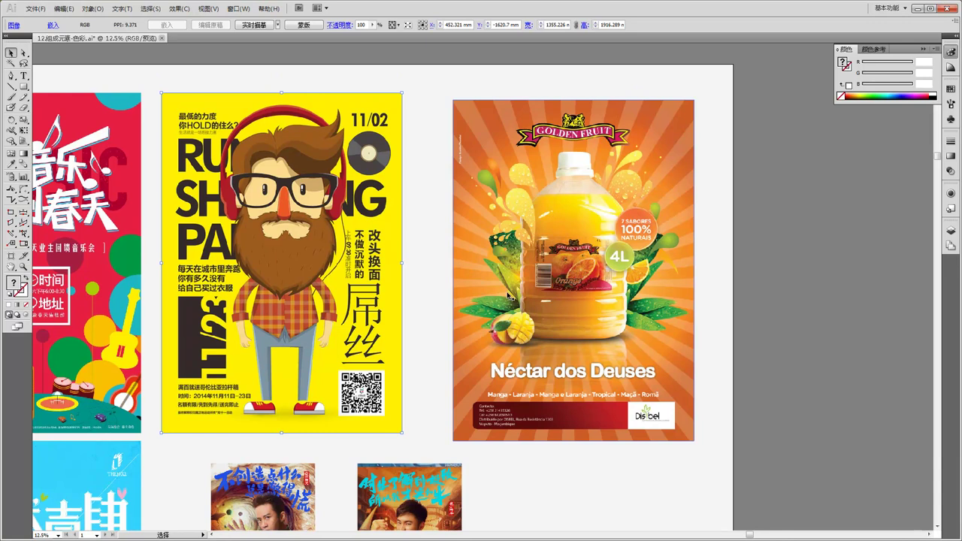
scroll(548, 331, down, 2)
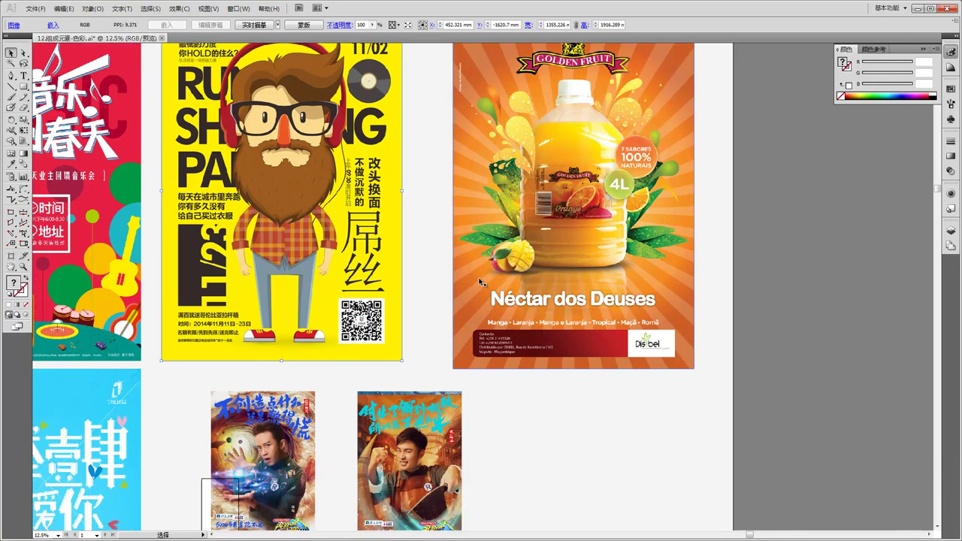
scroll(488, 281, up, 1)
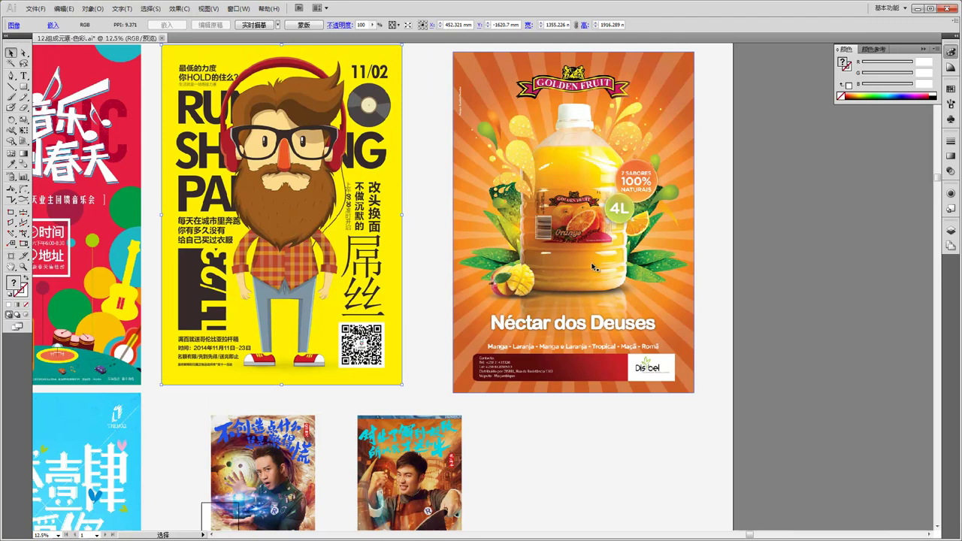
scroll(568, 321, down, 10)
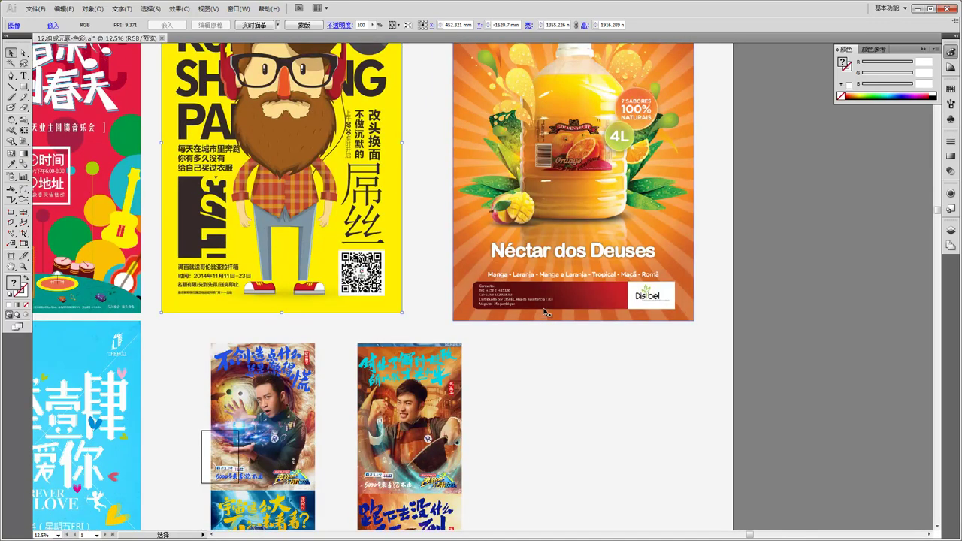
- Examine the title, figure and background colors of the upper Running Man posters in both columns at 25% zoom
scroll(531, 270, down, 2)
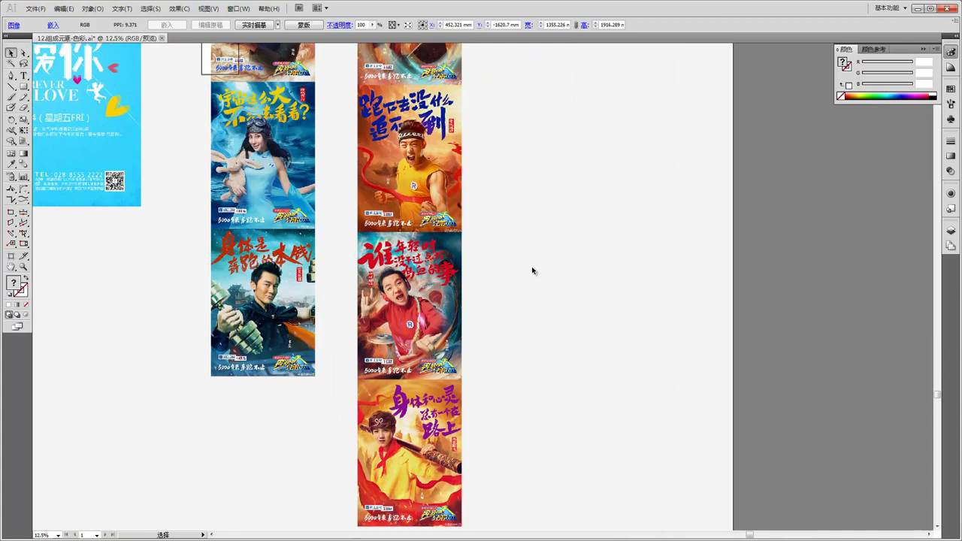
scroll(344, 284, up, 4)
scroll(344, 284, up, 2)
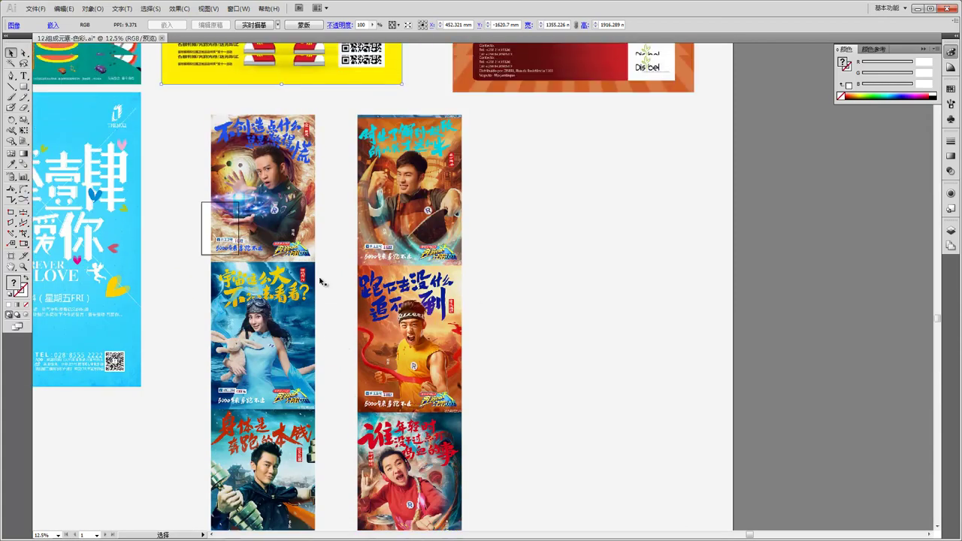
click(290, 236)
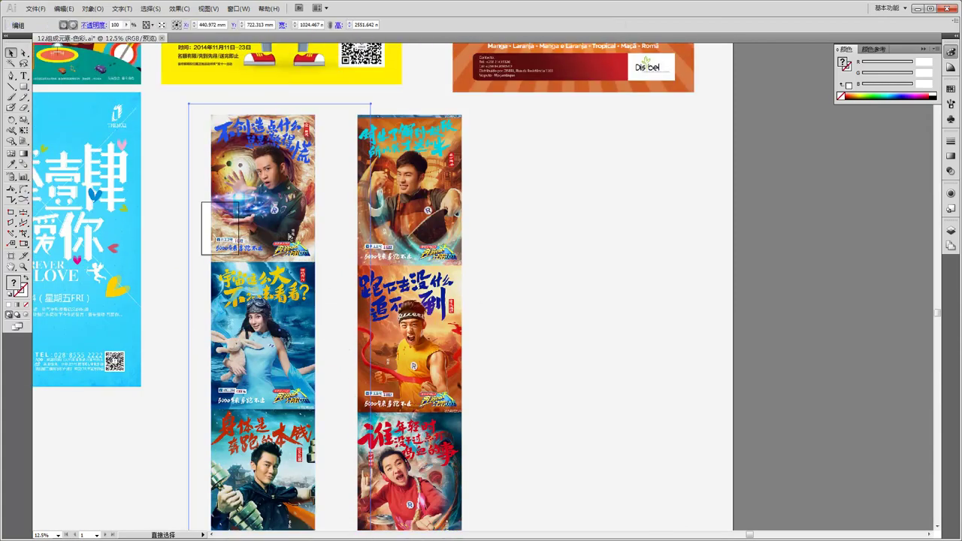
key(ctrl+plus)
key(ctrl+plus)
drag(289, 234, 404, 282)
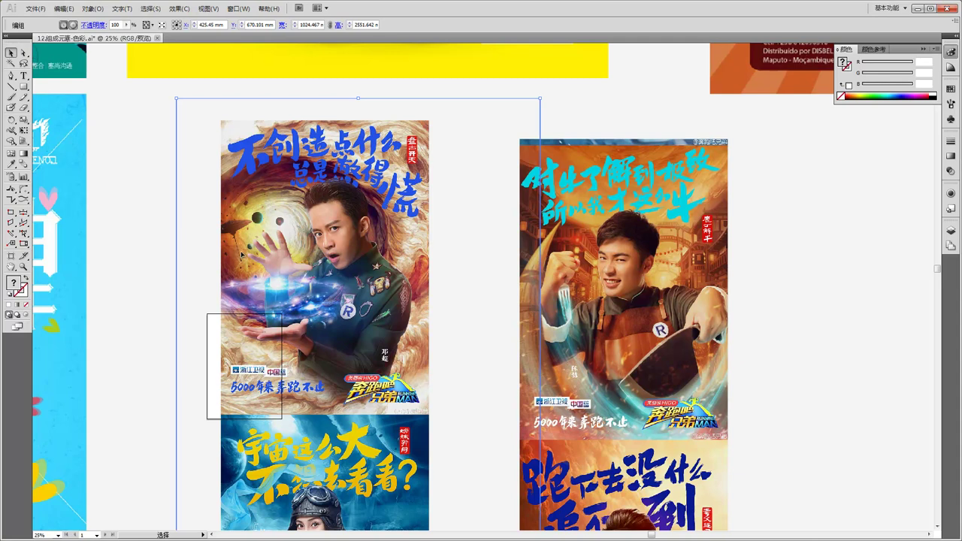
scroll(345, 303, down, 3)
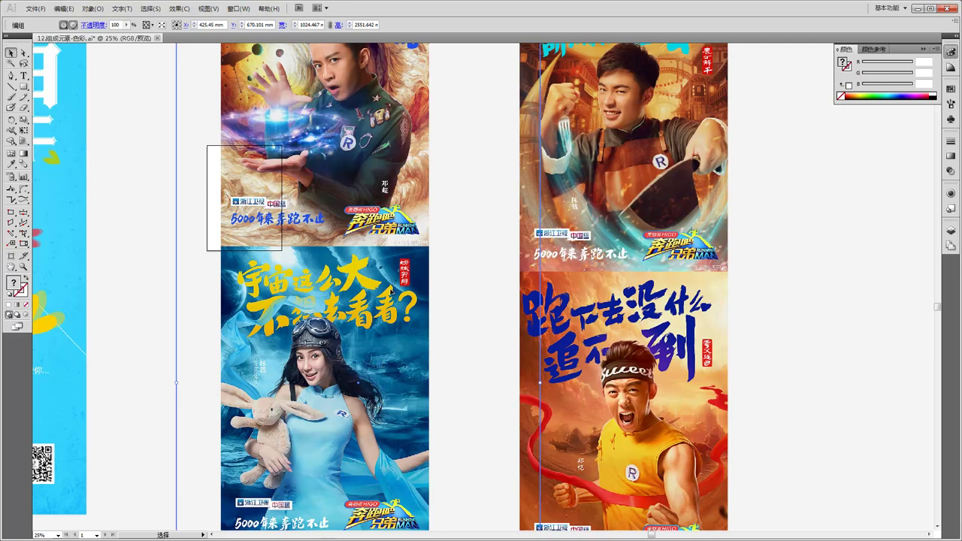
scroll(381, 292, down, 1)
scroll(365, 291, down, 1)
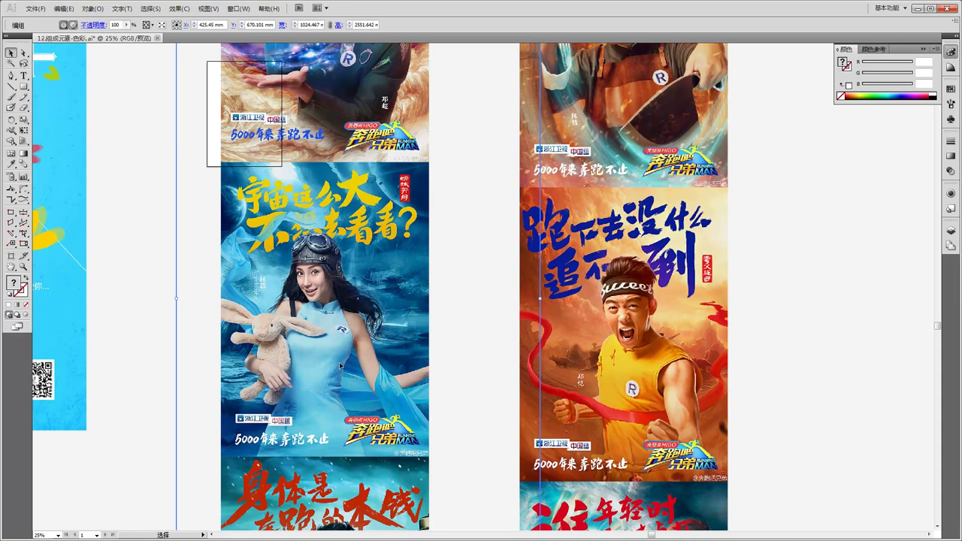
scroll(387, 373, down, 1)
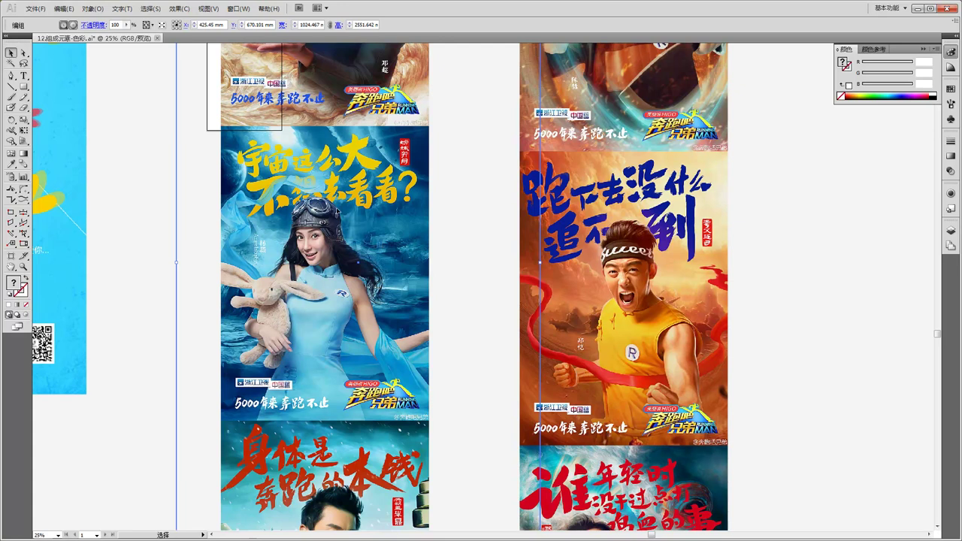
scroll(376, 232, up, 1)
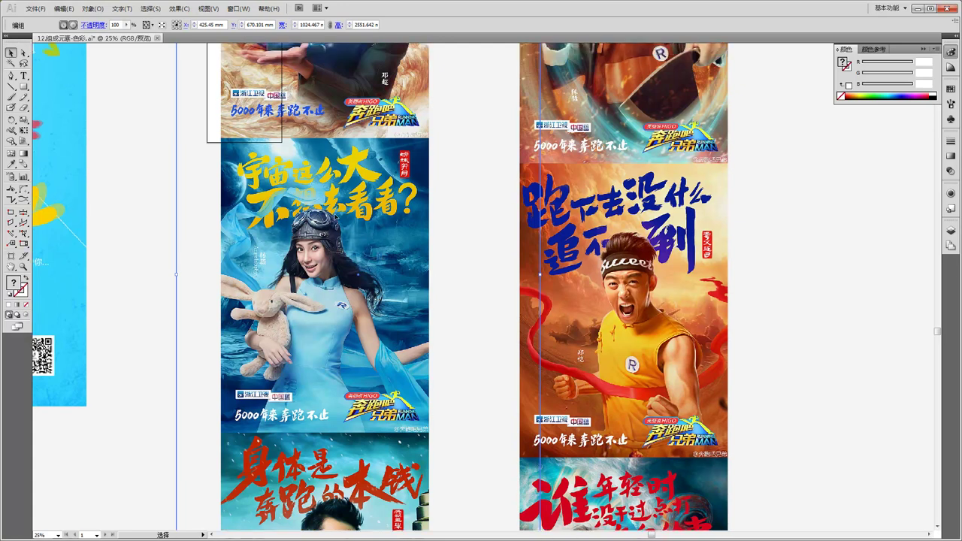
scroll(371, 259, up, 2)
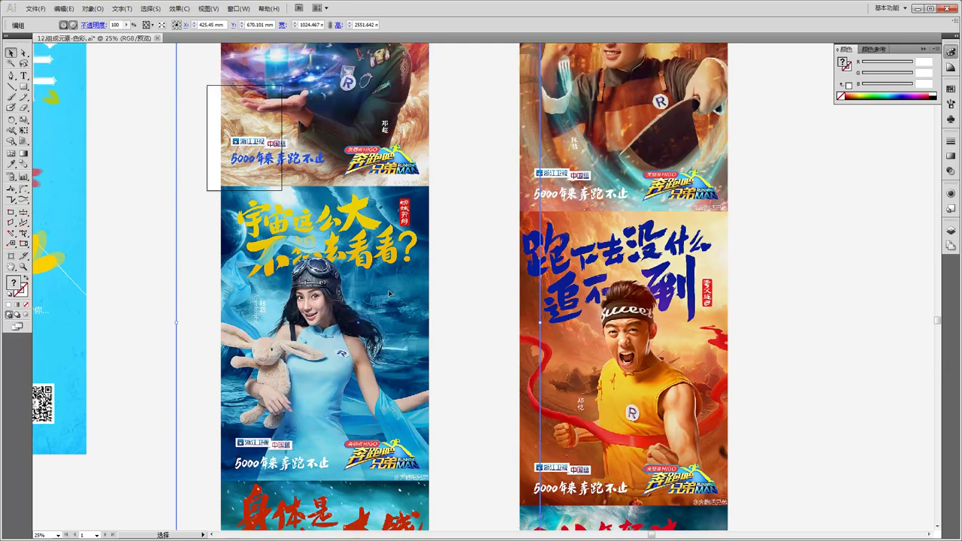
scroll(394, 289, up, 3)
scroll(418, 323, up, 1)
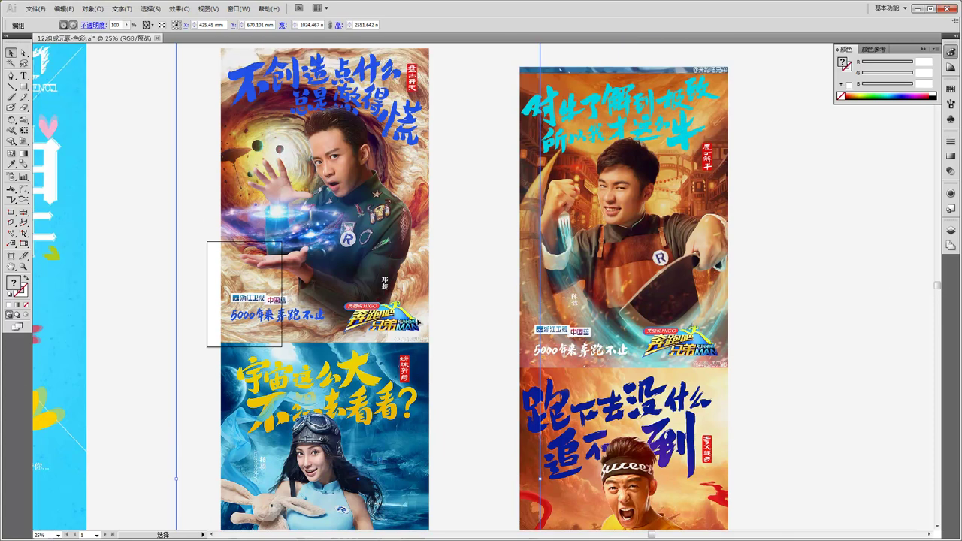
- Move the second column of Running Man posters up until its rows line up with the first column, and deselect it
mouse_move(586, 284)
mouse_down()
mouse_move(586, 309)
mouse_move(585, 299)
mouse_up()
scroll(587, 293, up, 2)
drag(575, 342, 579, 335)
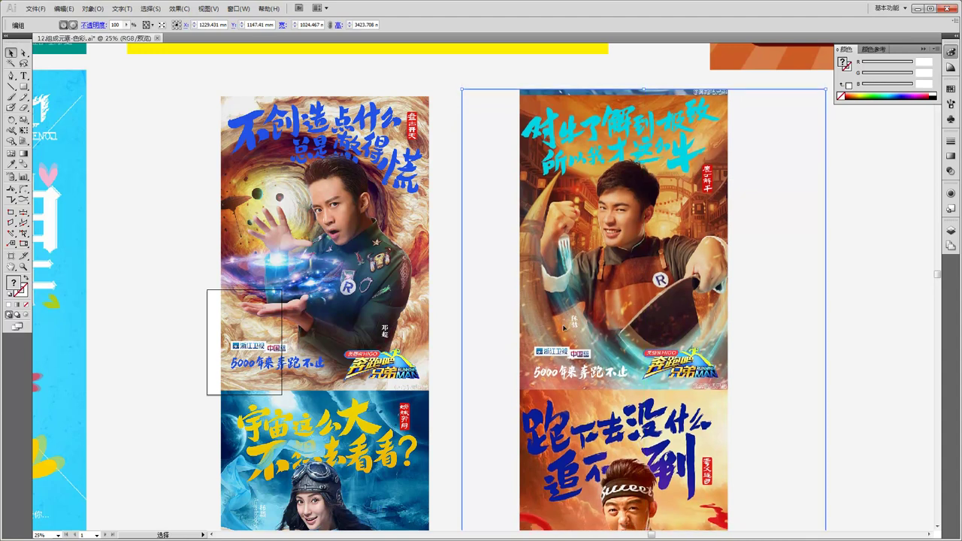
click(453, 298)
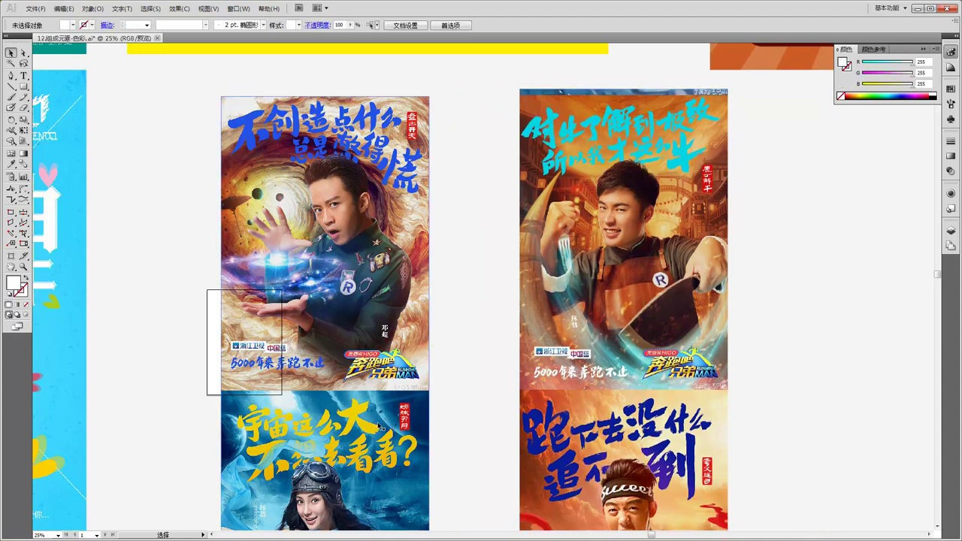
- Compare title and background colors down the aligned Running Man posters, looking closely at the dumbbell and red-sweater posters at 33.33% zoom
scroll(372, 425, down, 1)
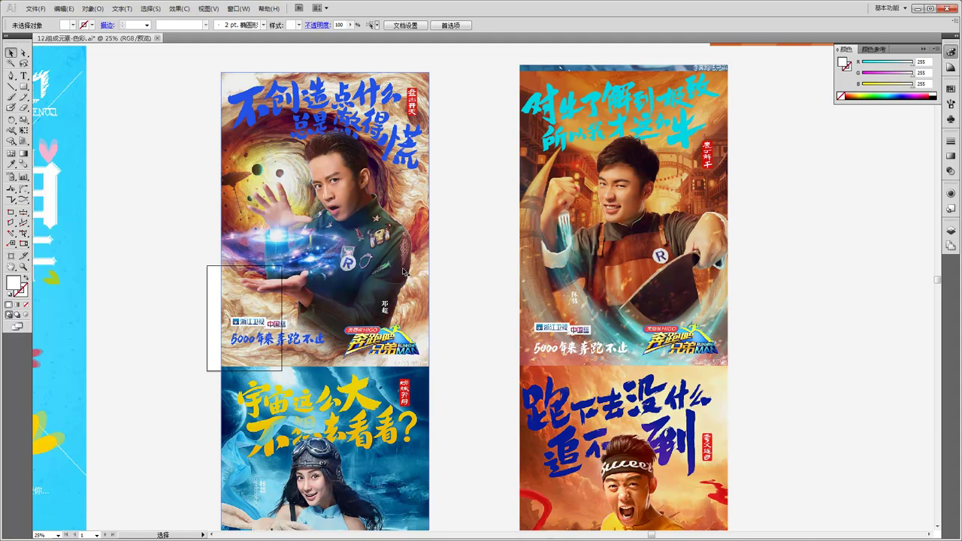
scroll(368, 239, down, 1)
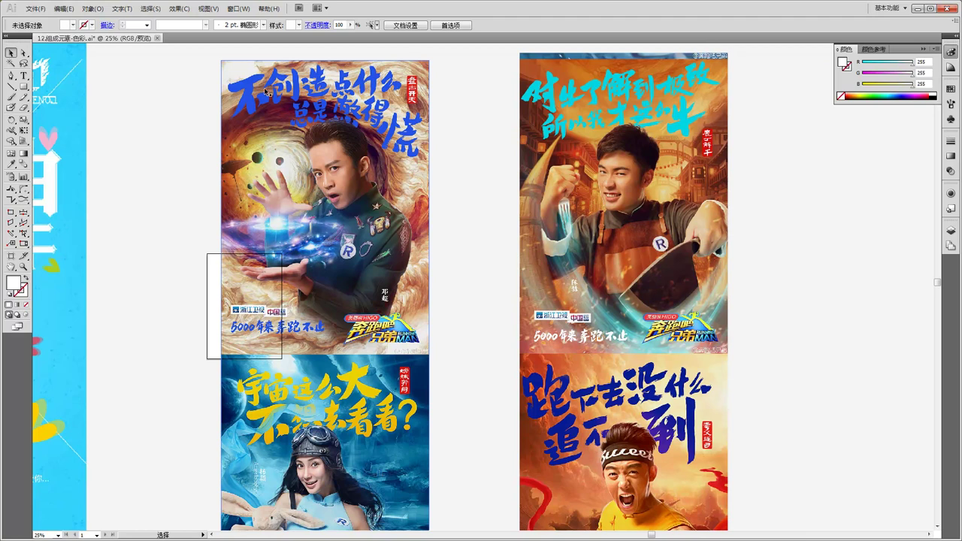
scroll(392, 182, down, 10)
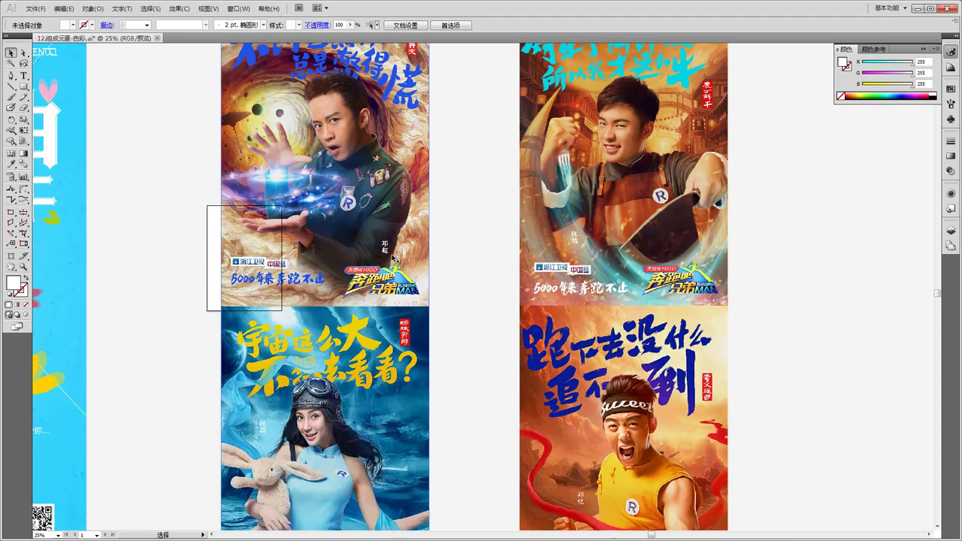
scroll(392, 258, down, 6)
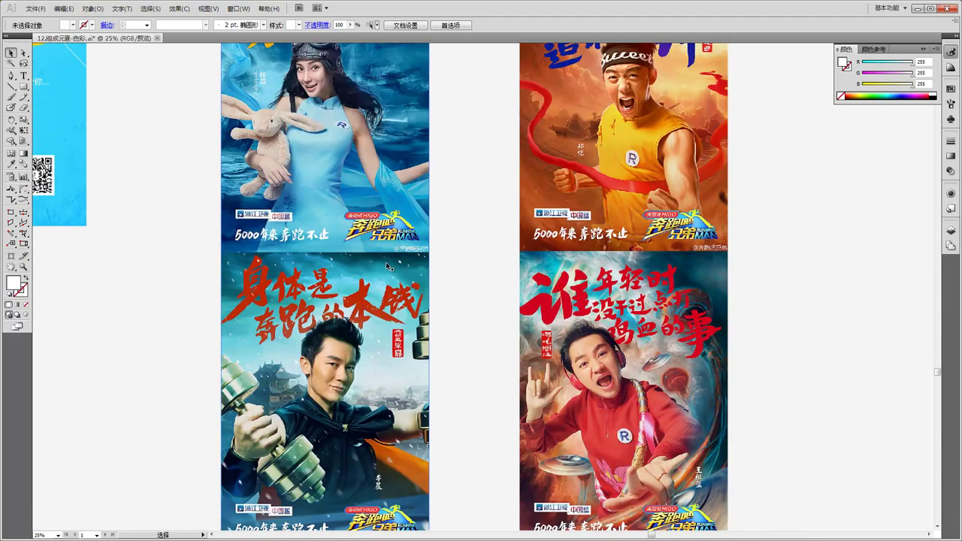
scroll(375, 274, up, 2)
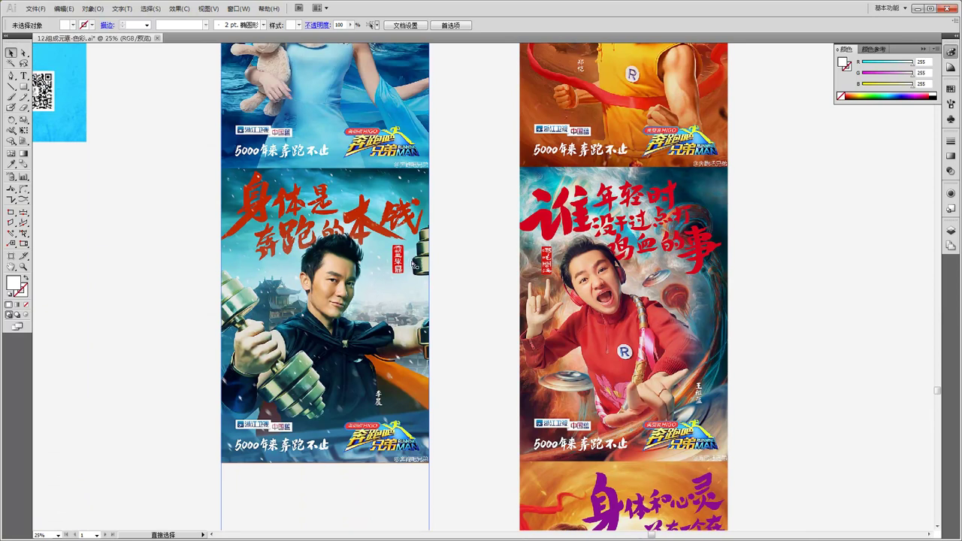
key(ctrl+equal)
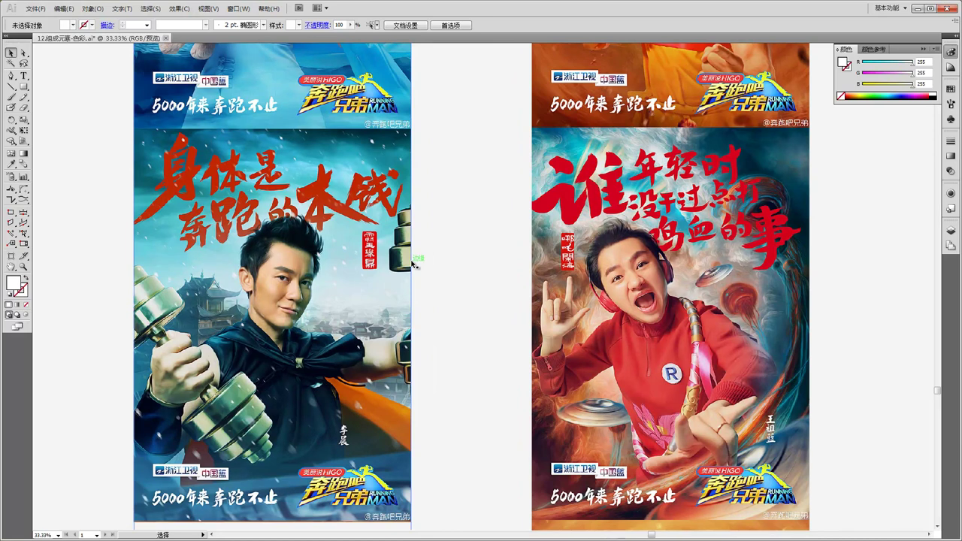
scroll(216, 373, down, 1)
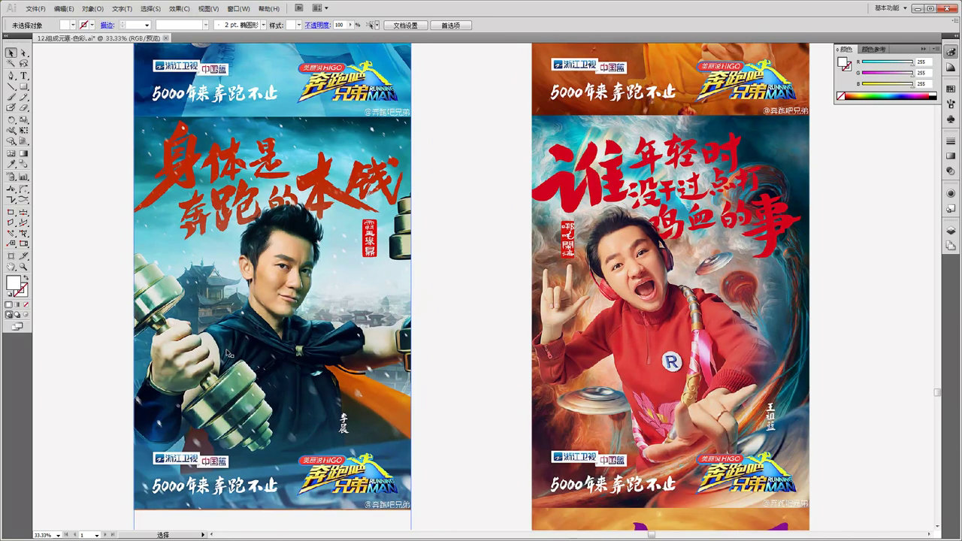
scroll(278, 314, down, 2)
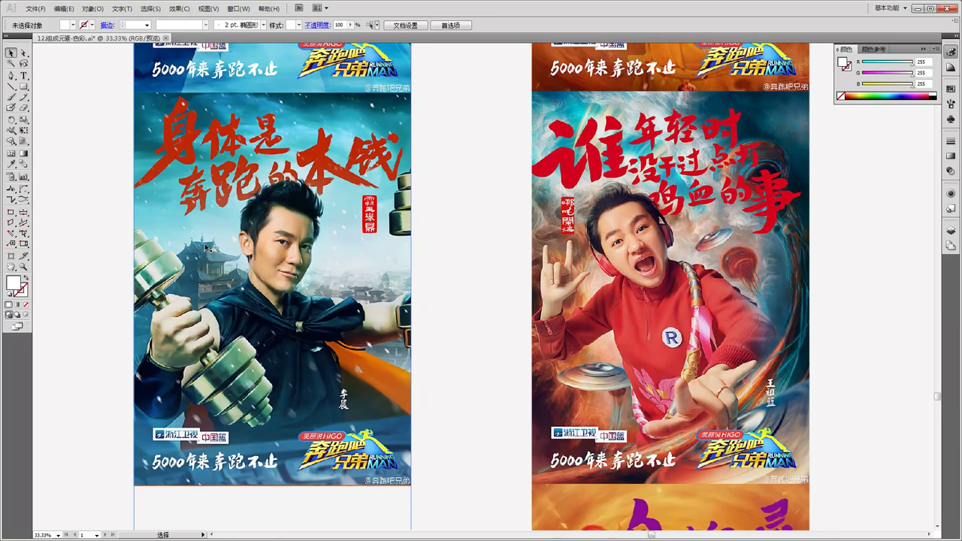
scroll(209, 253, up, 3)
scroll(221, 318, up, 3)
scroll(306, 352, down, 5)
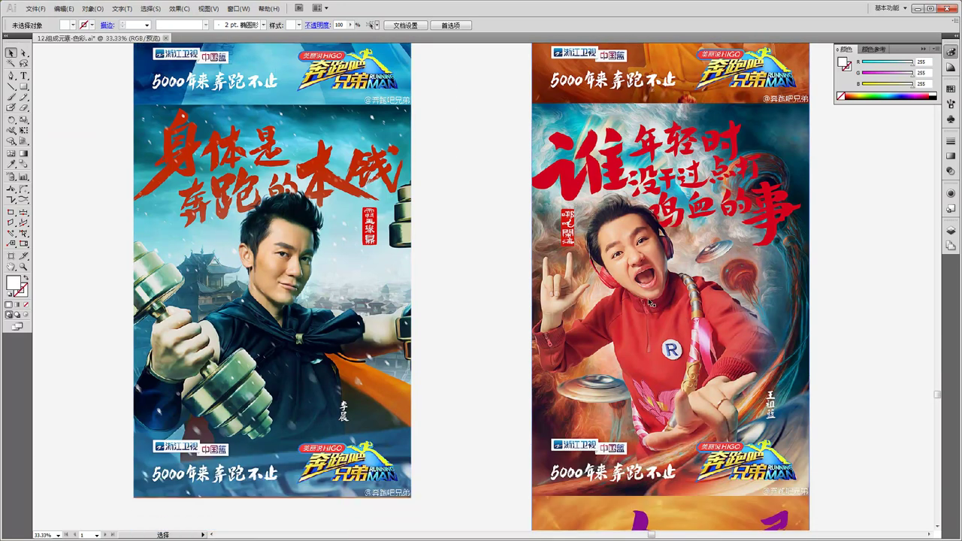
scroll(631, 321, up, 1)
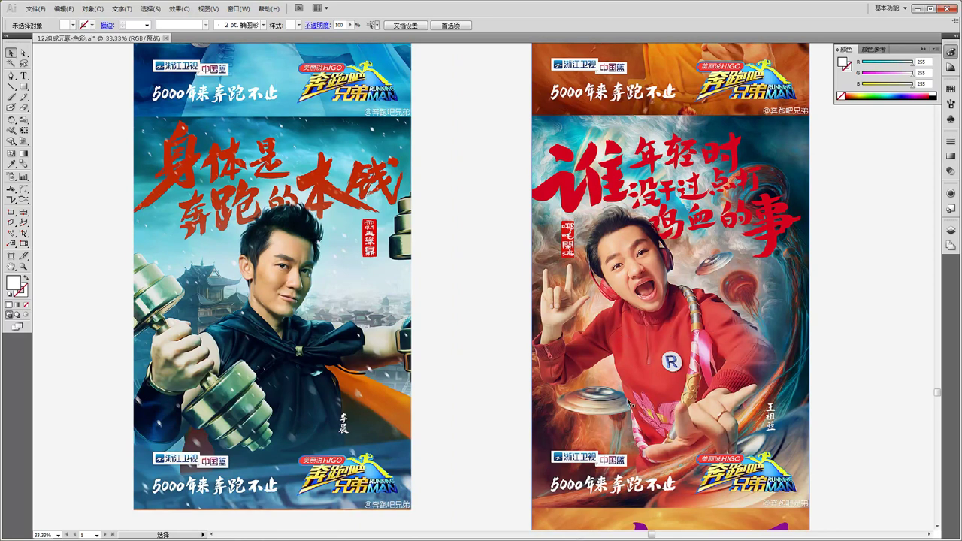
- Examine the purple title against the yellow and red of the last Running Man poster, and return to a 12.5% overview
scroll(639, 423, down, 6)
scroll(672, 406, down, 20)
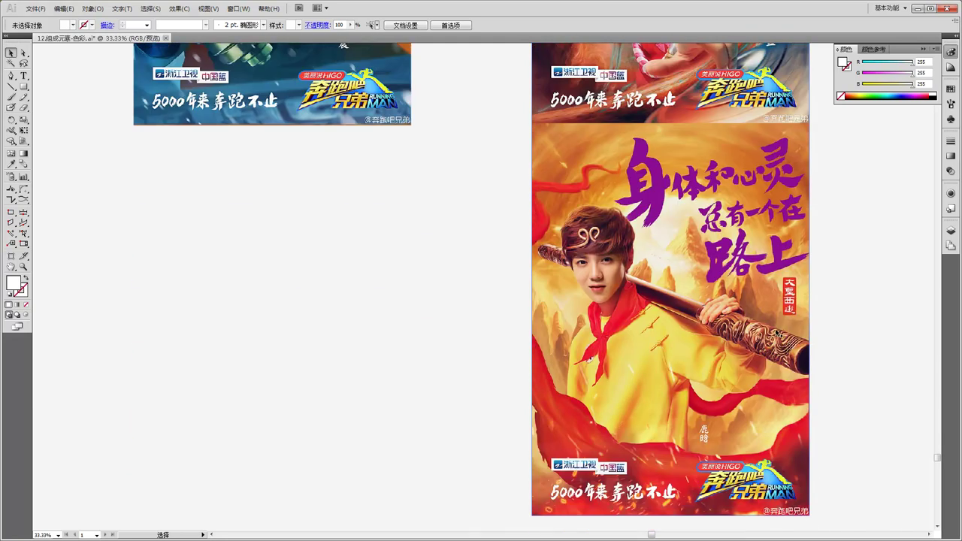
scroll(717, 314, up, 2)
scroll(656, 304, up, 4)
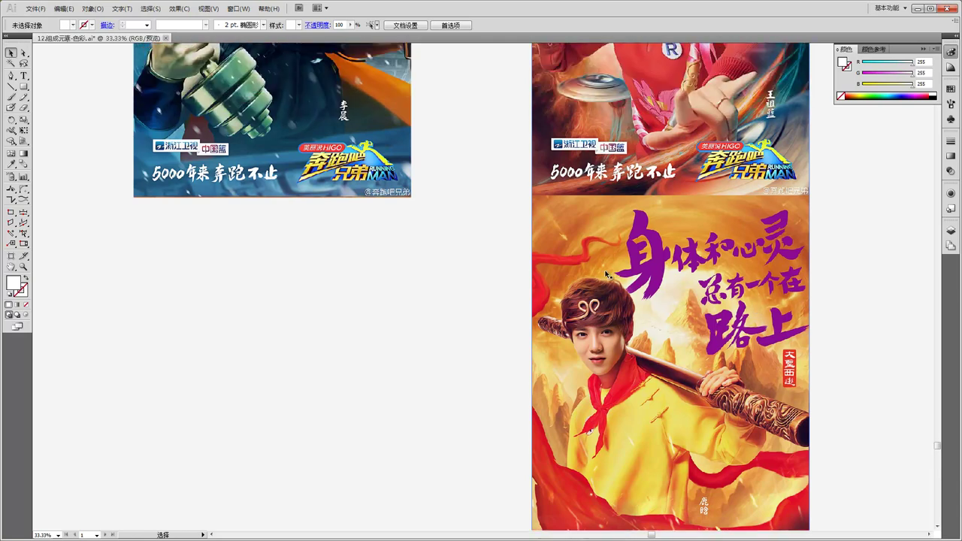
scroll(447, 283, up, 2)
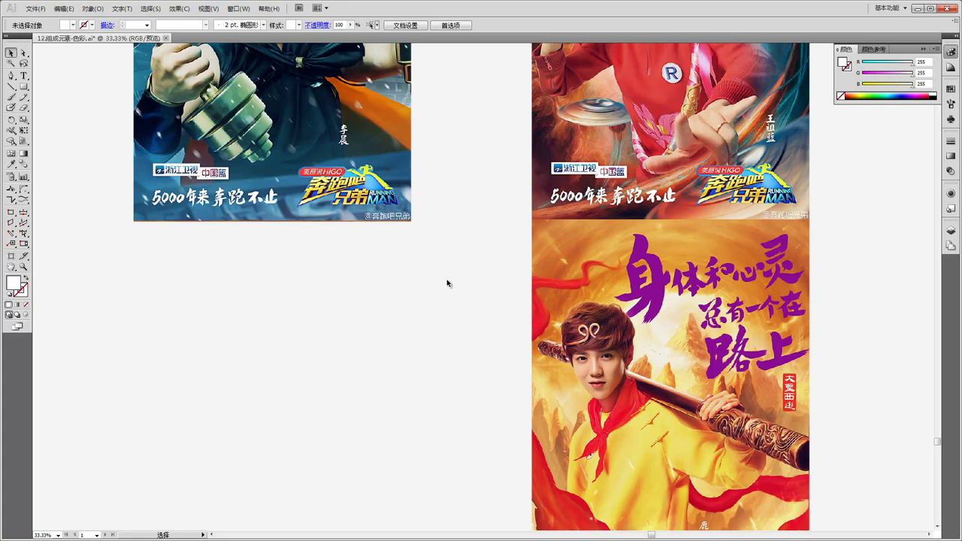
key(ctrl+minus)
key(ctrl+minus)
key(ctrl+minus)
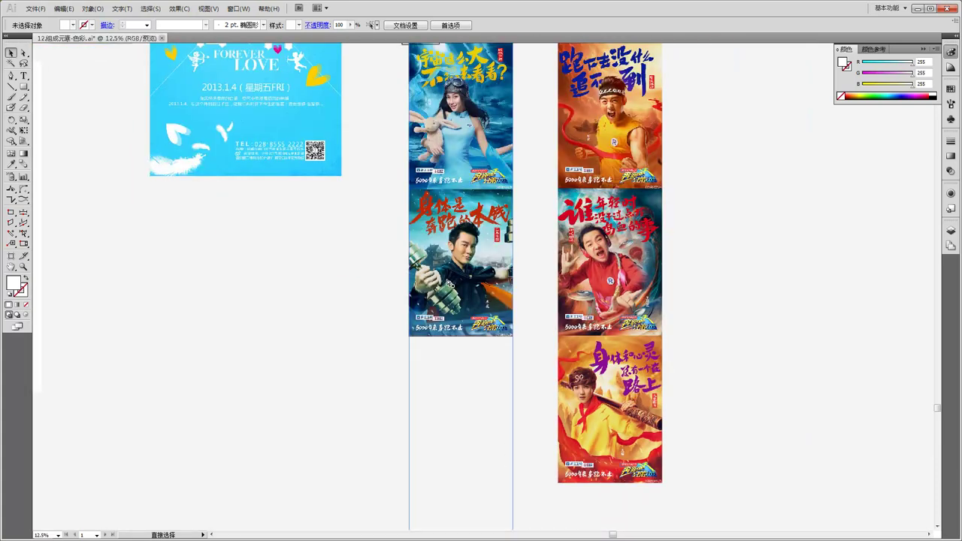
- Find the O'MIK poster series below the perfume and Valentine's samples, enlarge it to 33.33%, and select its image
key(ctrl+minus)
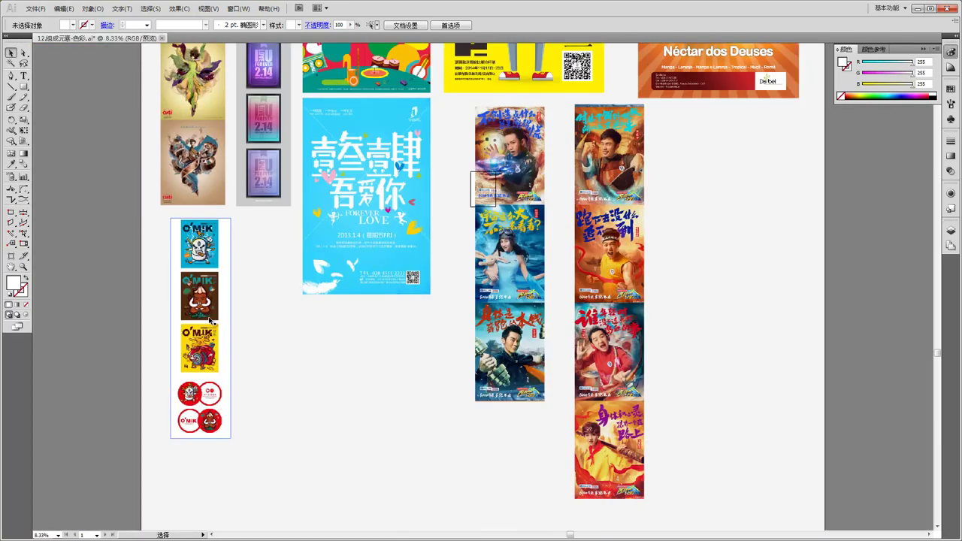
key(ctrl+plus)
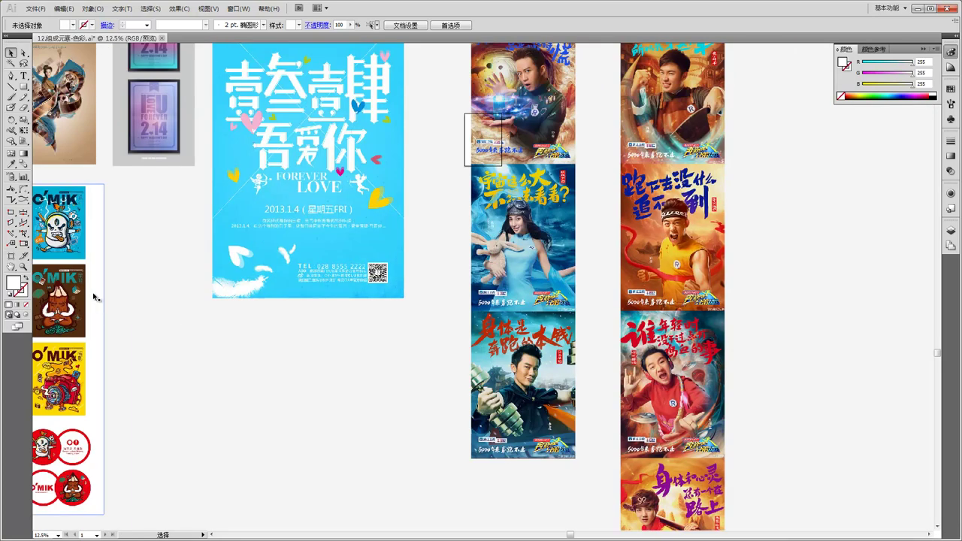
scroll(64, 260, left, 5)
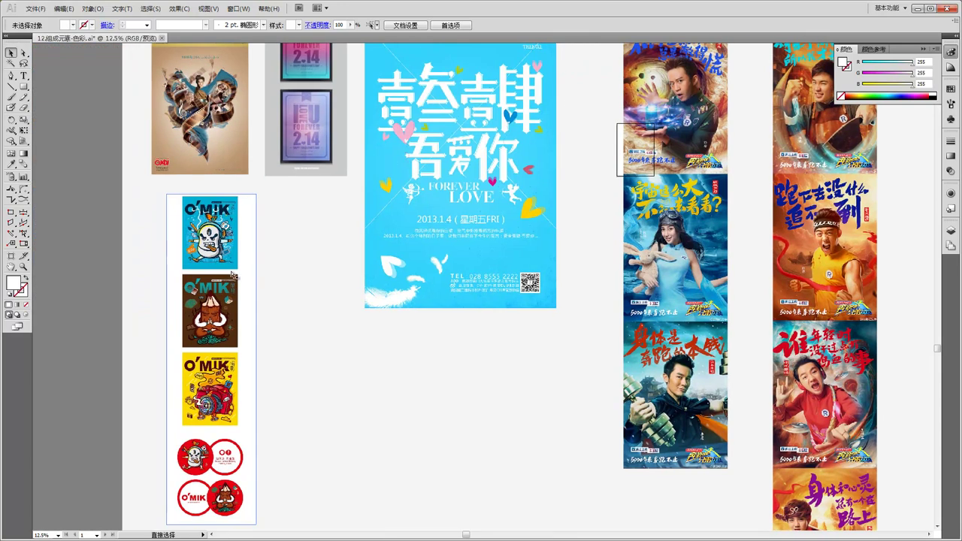
key(ctrl+plus)
key(ctrl+plus)
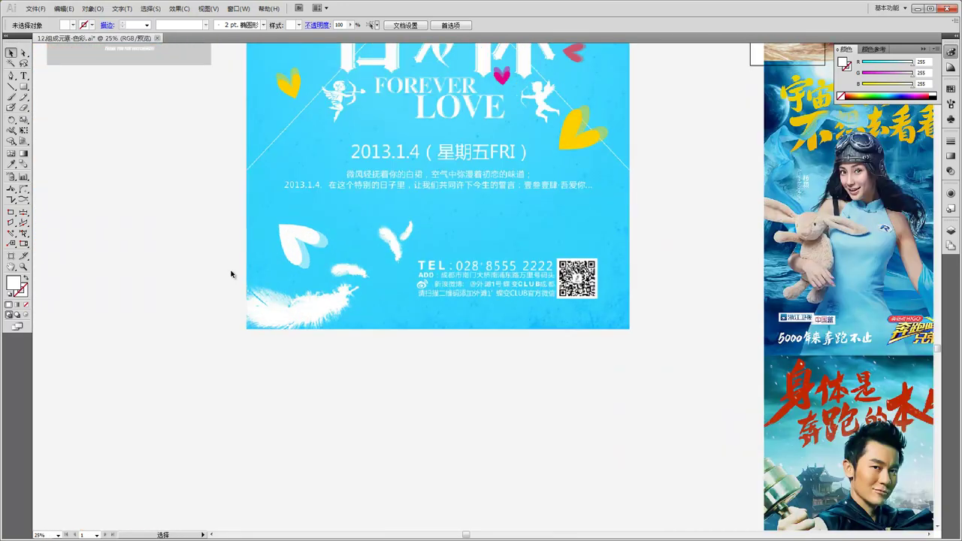
key(ctrl+minus)
key(ctrl+minus)
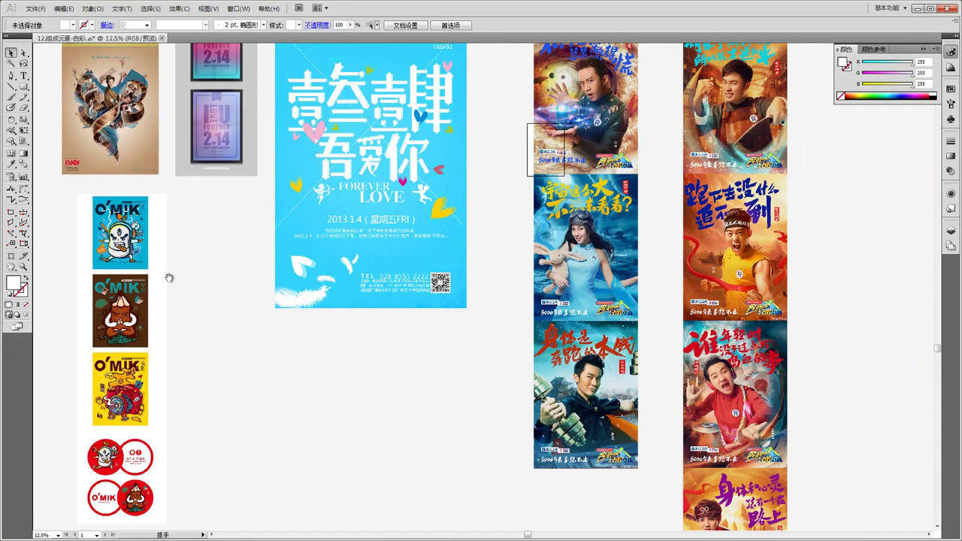
drag(133, 263, 204, 311)
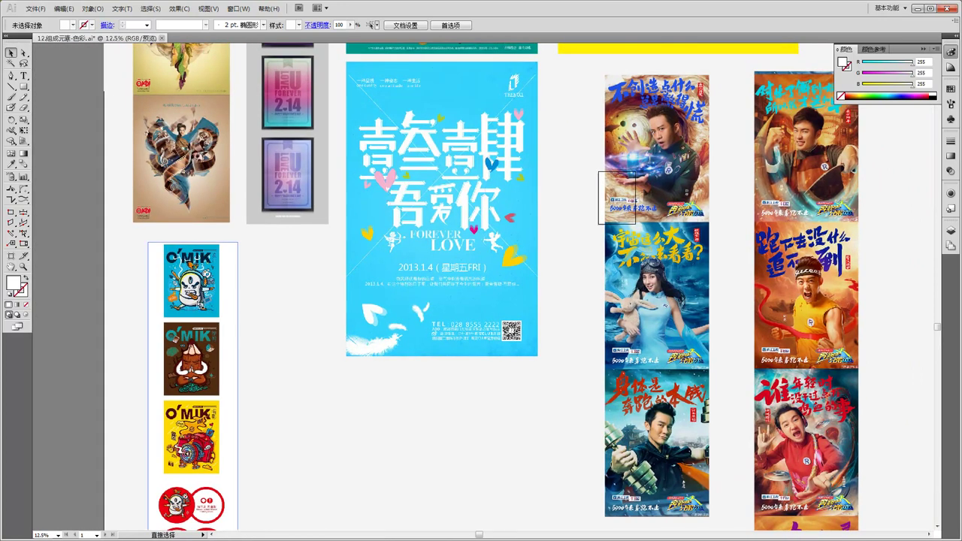
key(ctrl+plus)
drag(133, 290, 343, 298)
key(ctrl+plus)
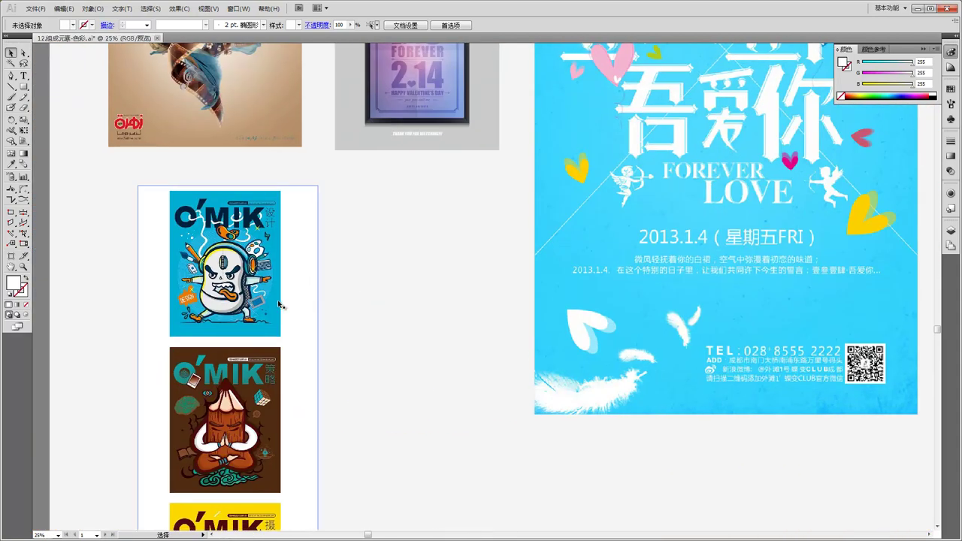
key(ctrl+plus)
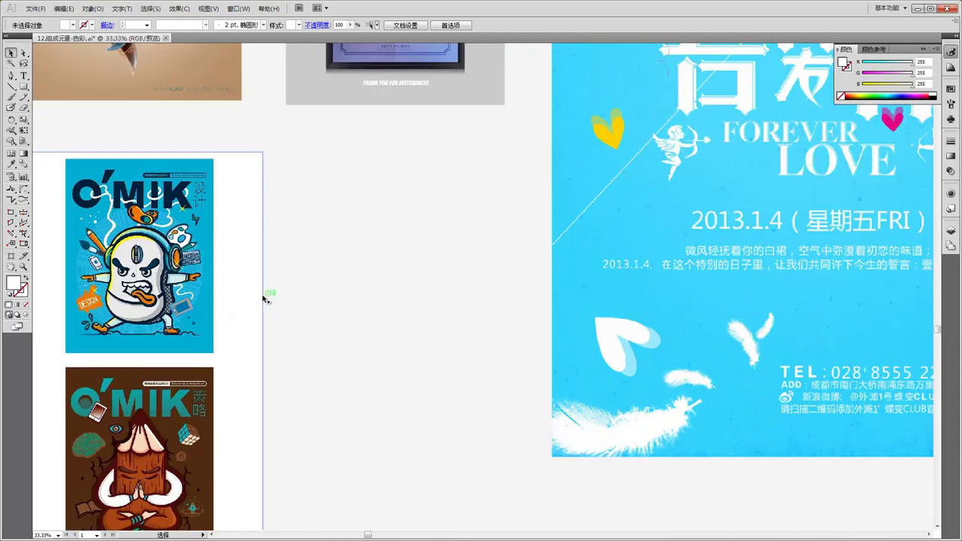
drag(217, 282, 277, 281)
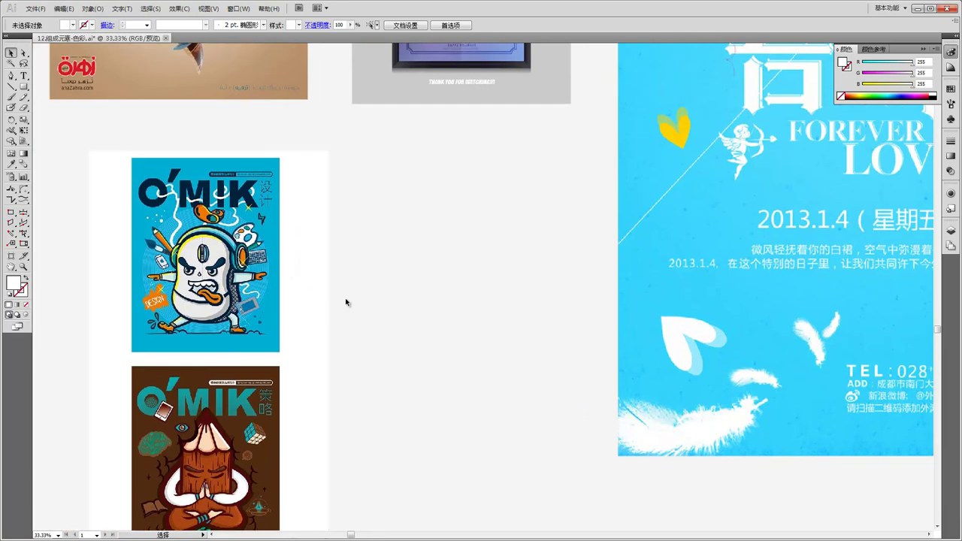
click(278, 292)
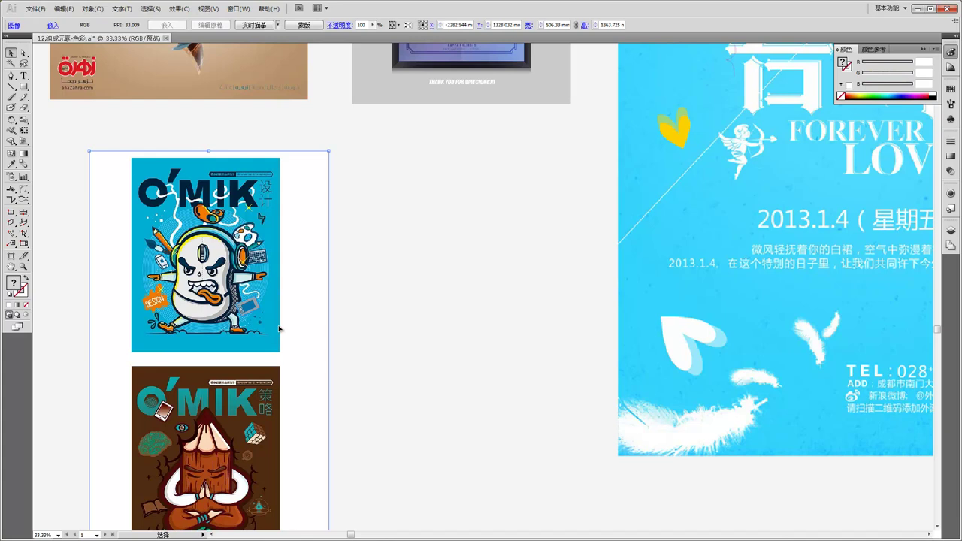
- Compare title, illustration and background colors across the blue, brown and yellow O'MIK posters
scroll(279, 328, up, 1)
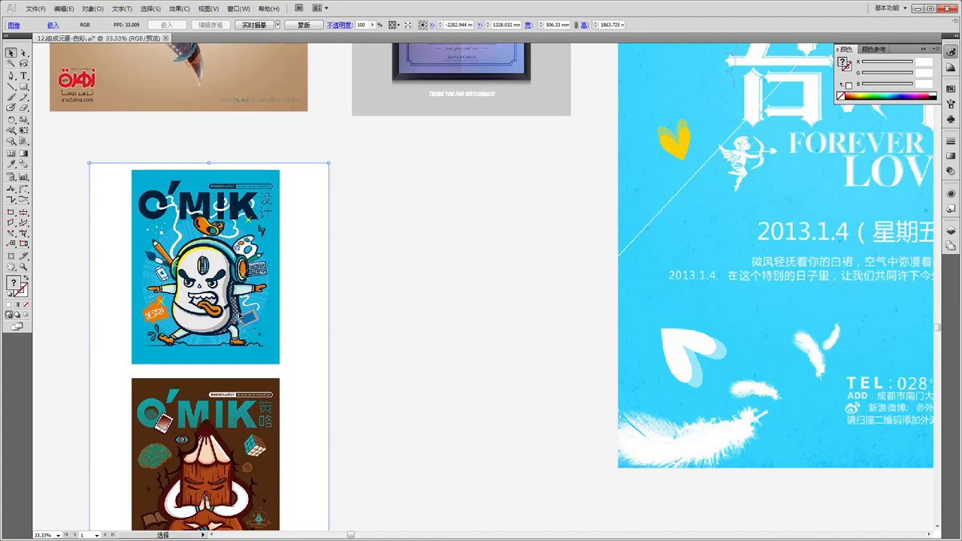
scroll(290, 342, down, 1)
scroll(235, 304, down, 1)
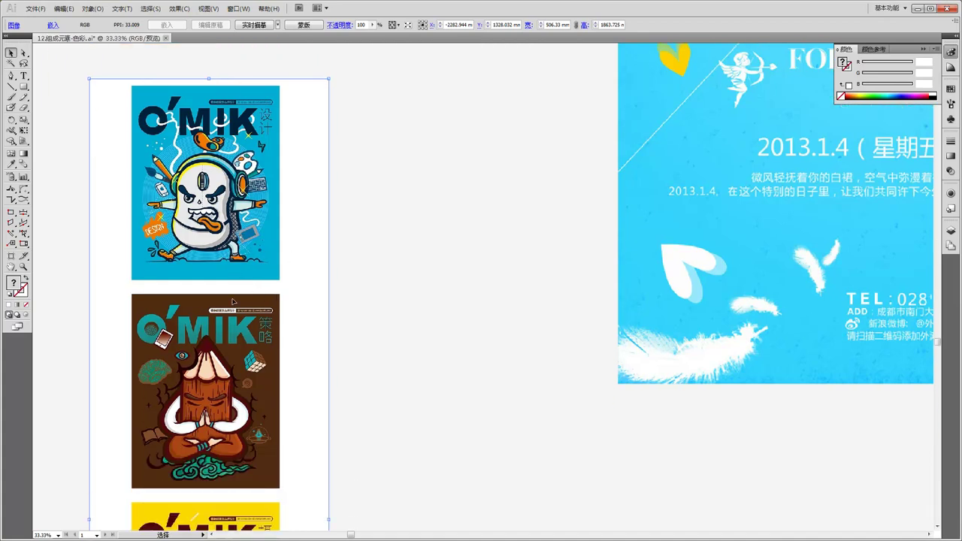
scroll(233, 301, down, 4)
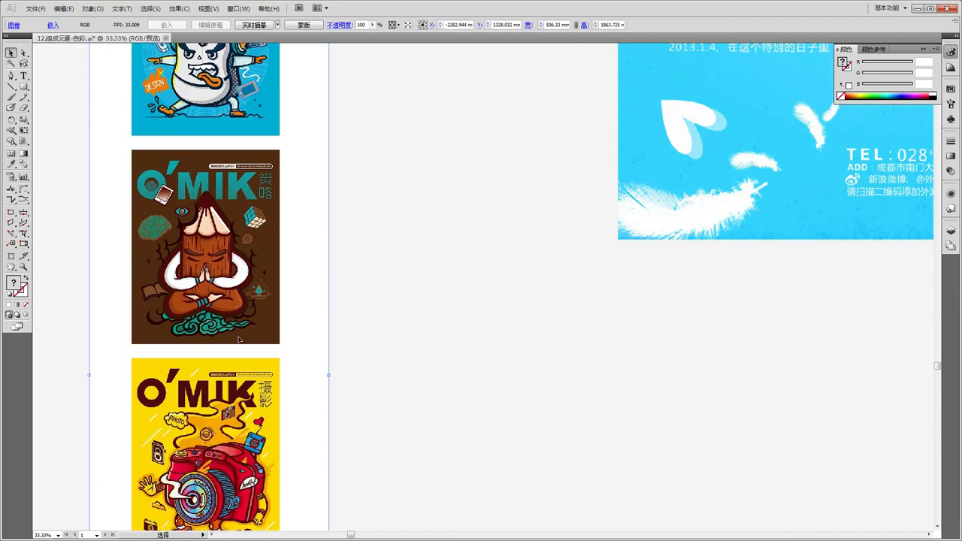
scroll(233, 336, down, 1)
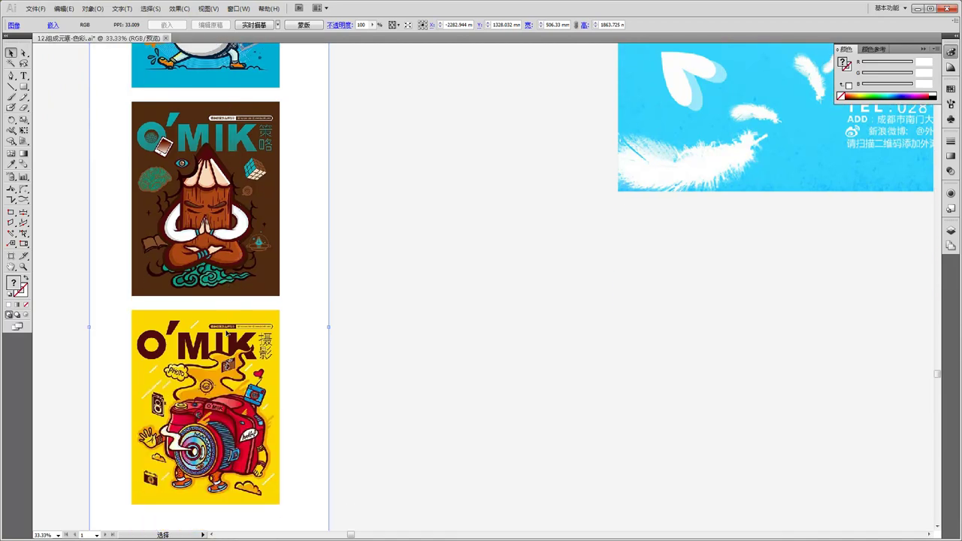
- Review the color variations in the splash-figure series and the framed 2.14 Valentine's series, ending at 16.67% zoom
scroll(227, 332, up, 10)
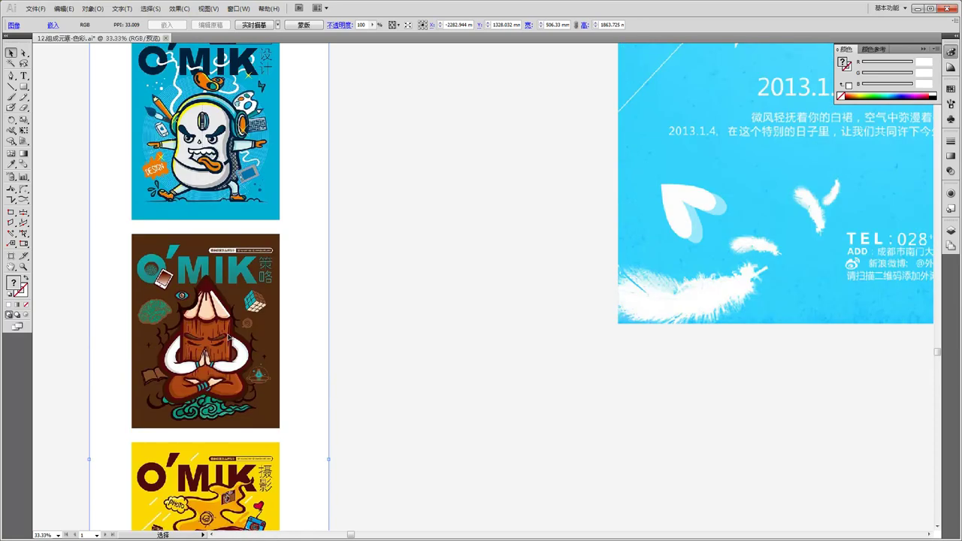
scroll(228, 337, up, 11)
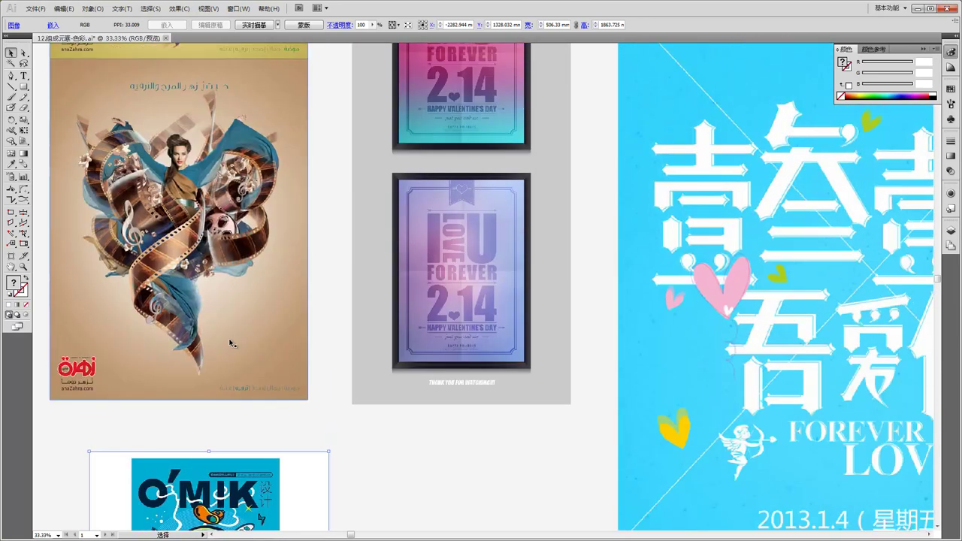
scroll(230, 344, up, 15)
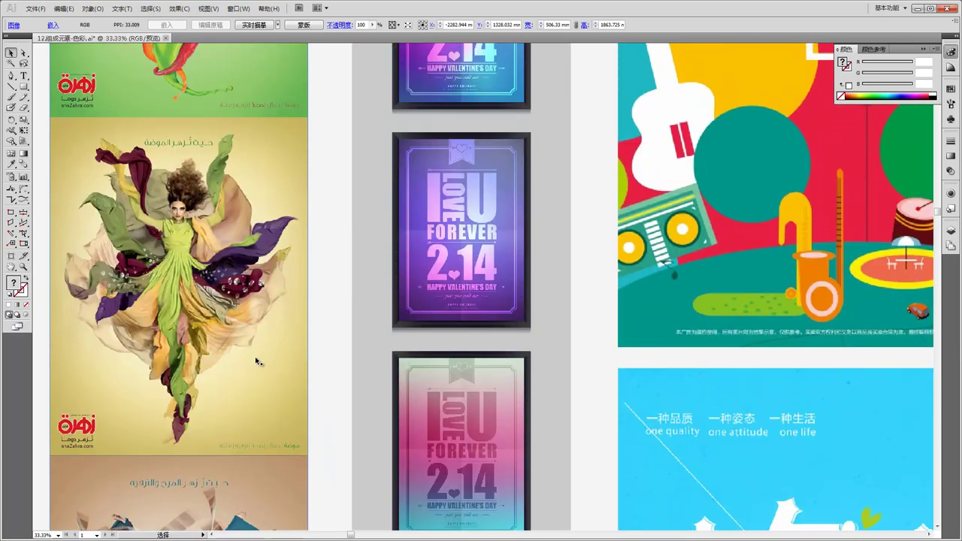
scroll(256, 363, up, 11)
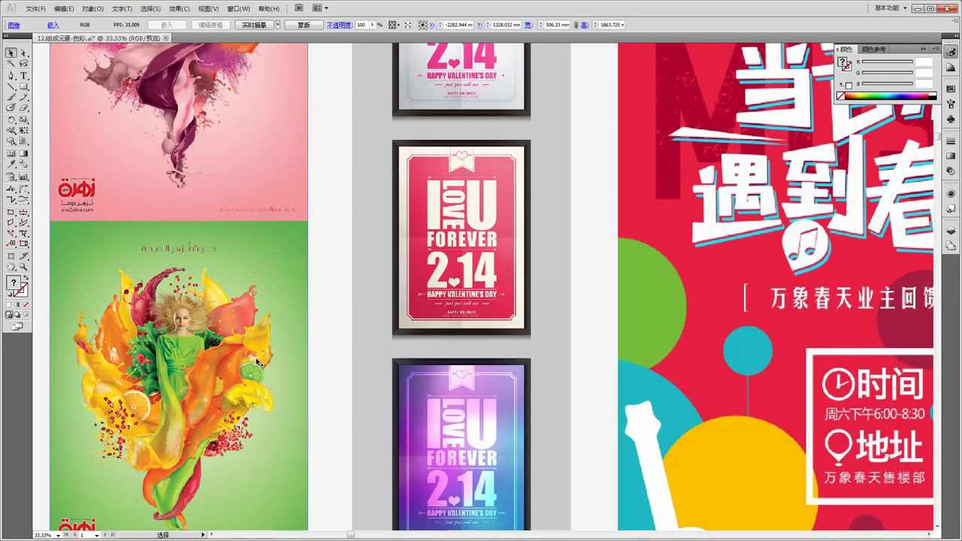
scroll(256, 362, up, 4)
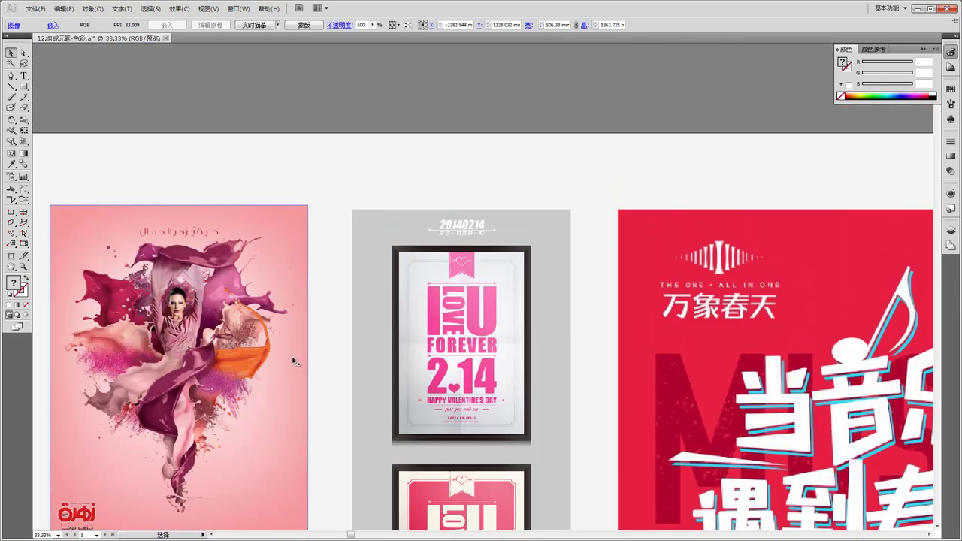
key(ctrl+minus)
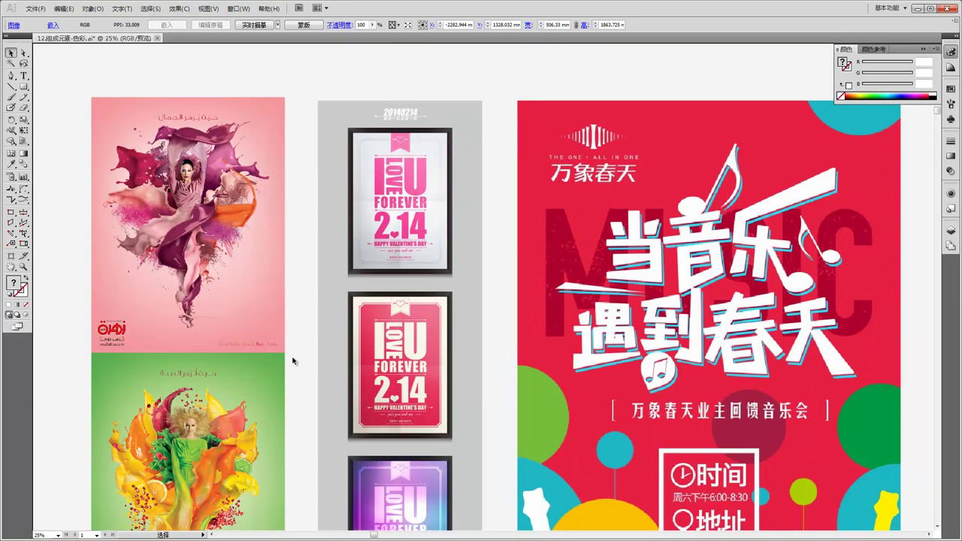
key(ctrl+minus)
scroll(403, 359, down, 1)
scroll(402, 359, down, 7)
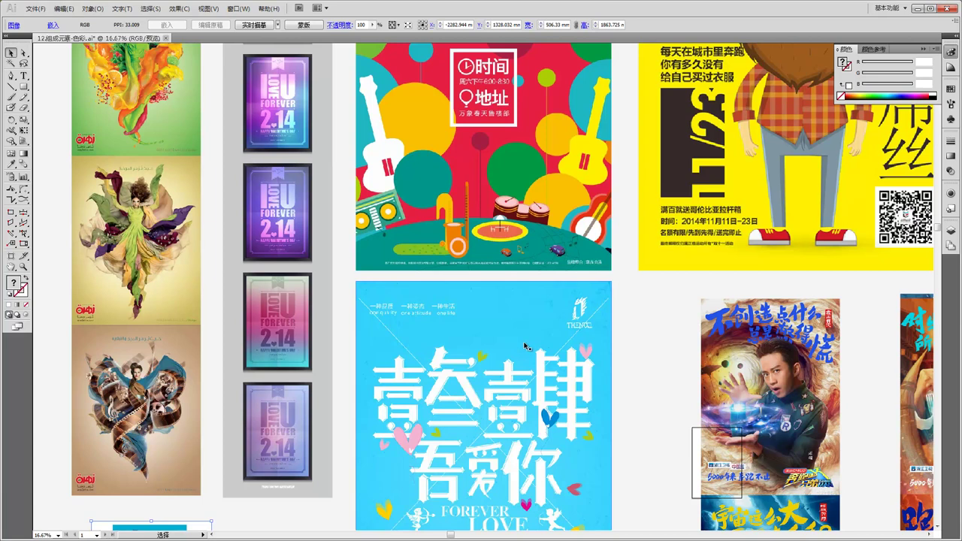
- Examine the white title and small colored hearts against the light-blue background of the FOREVER LOVE poster
scroll(509, 346, down, 7)
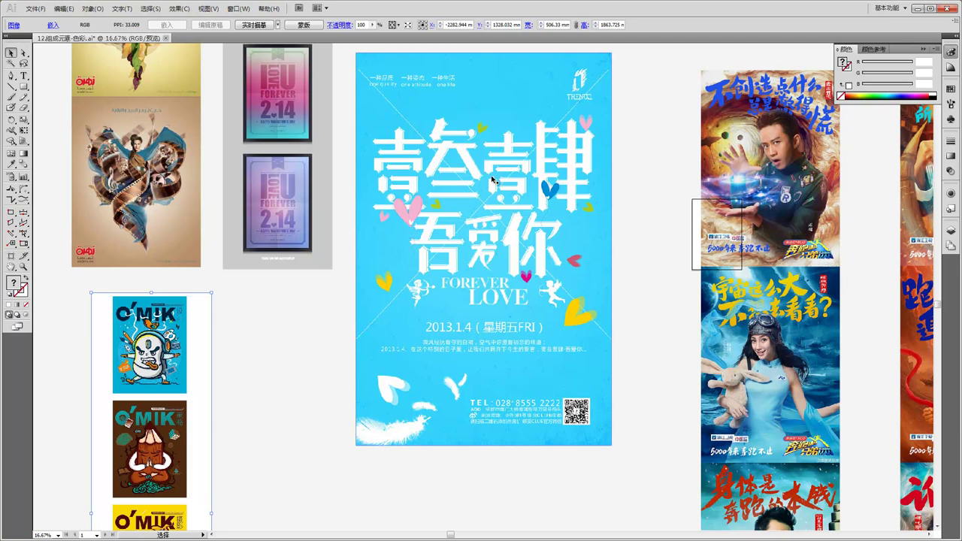
scroll(484, 201, down, 1)
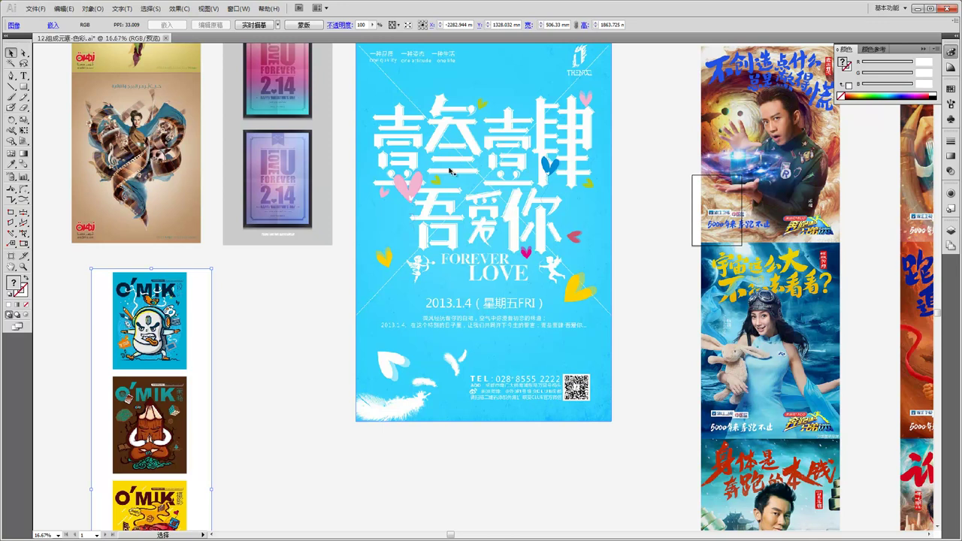
scroll(451, 216, up, 1)
scroll(472, 225, up, 1)
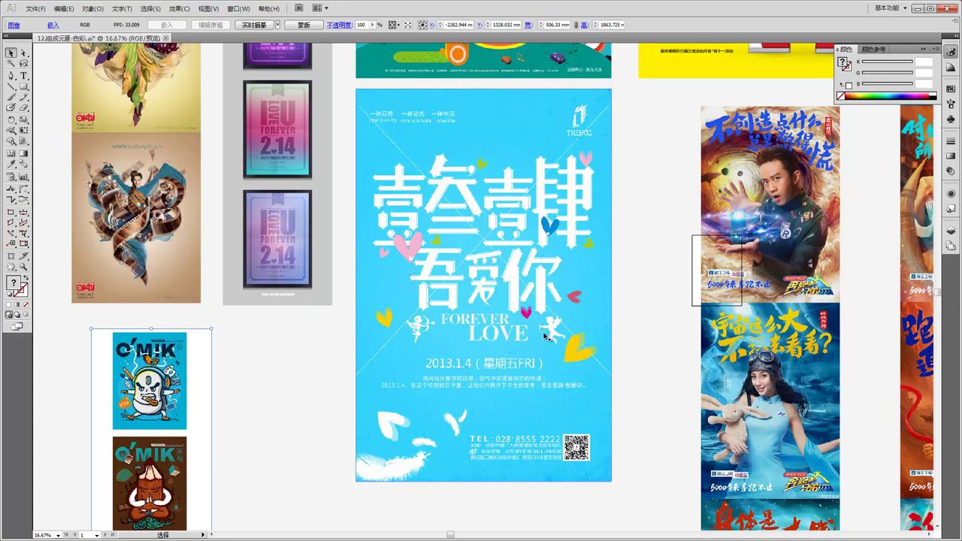
drag(601, 307, 511, 287)
click(510, 288)
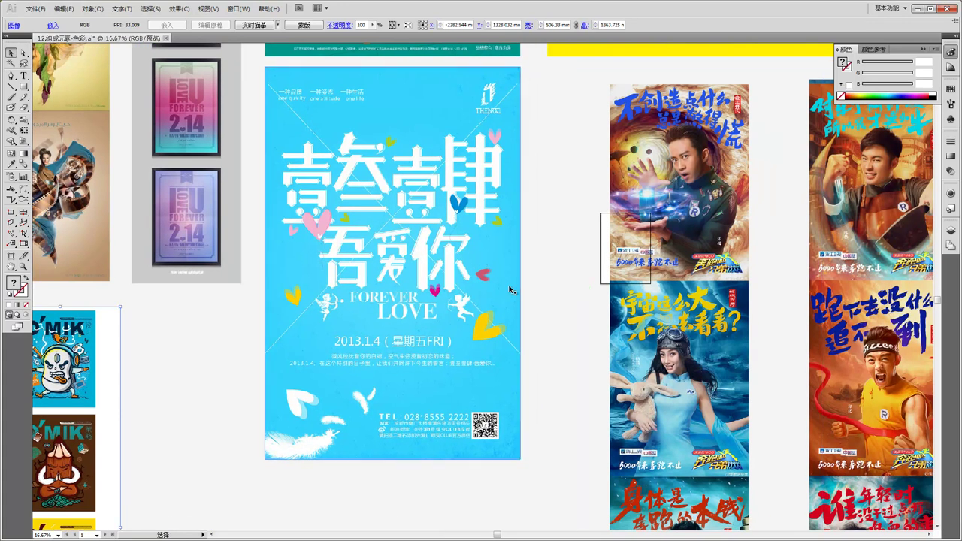
- Return to a 6.25% overview of all the poster samples and minimize the Illustrator window
key(ctrl+minus)
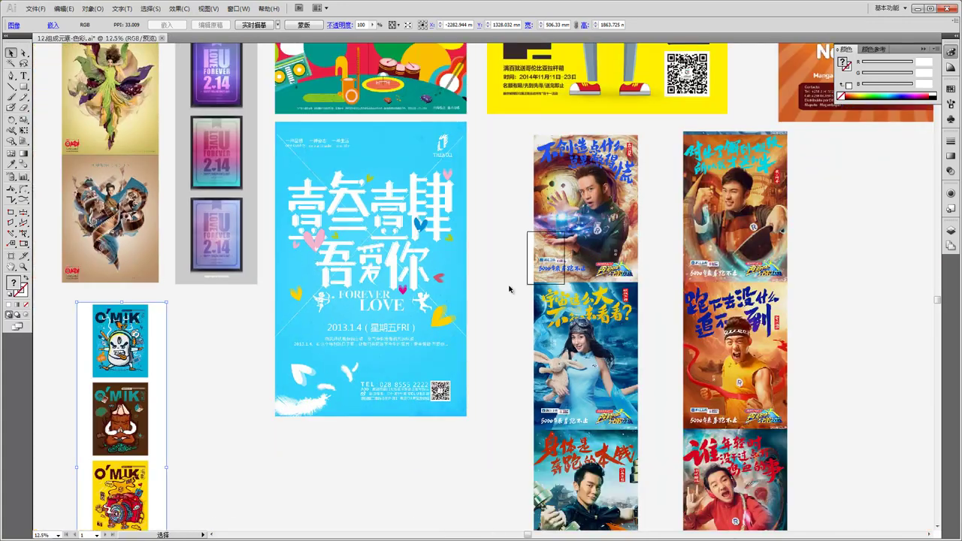
scroll(532, 292, up, 1)
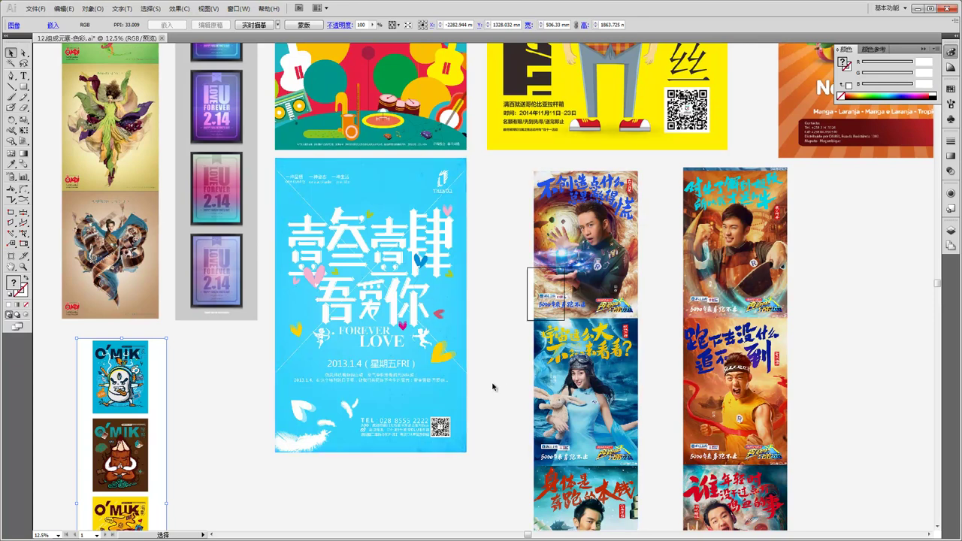
scroll(502, 385, up, 6)
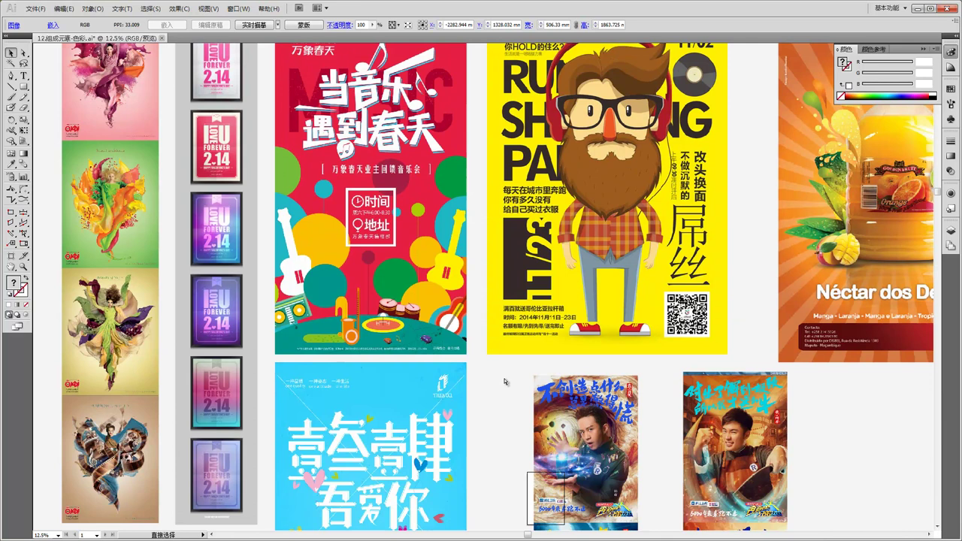
key(ctrl+minus)
key(ctrl+minus)
click(537, 286)
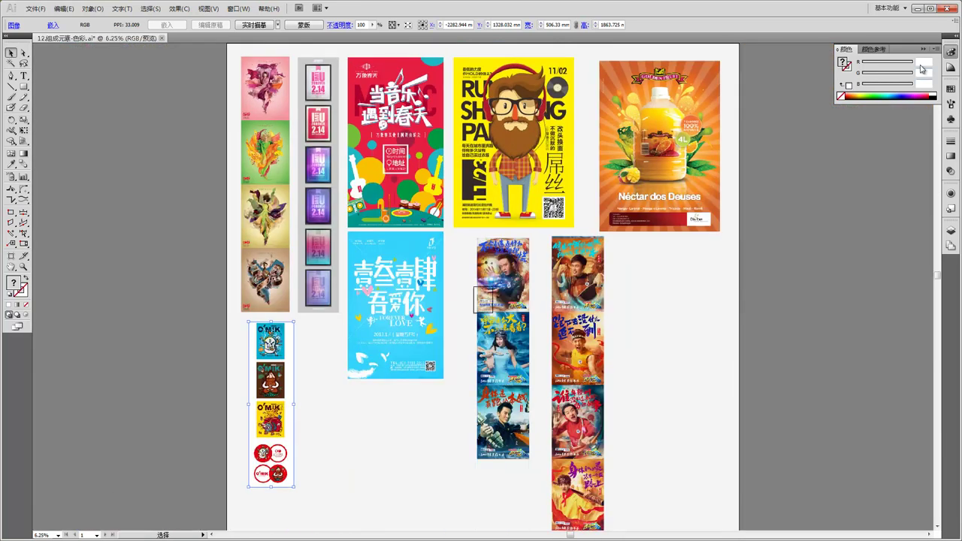
click(918, 8)
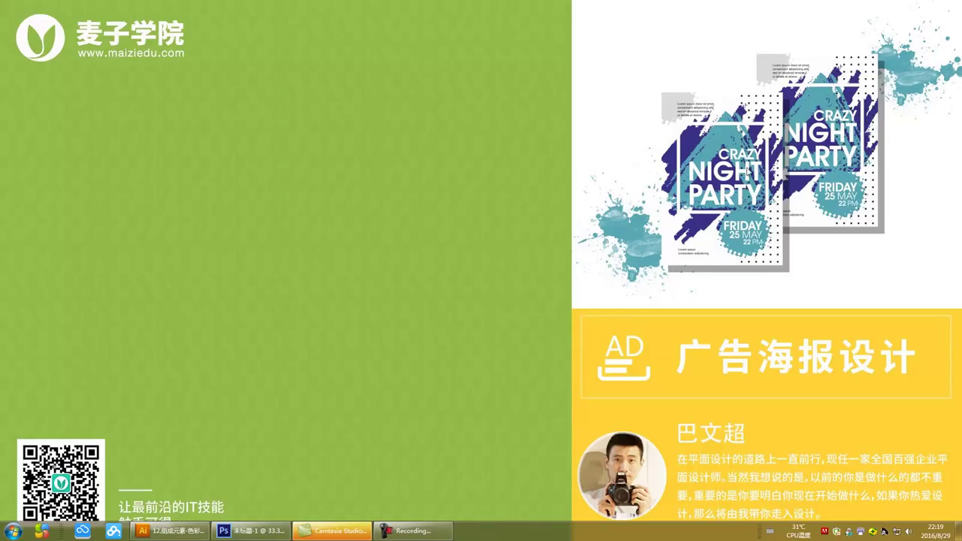